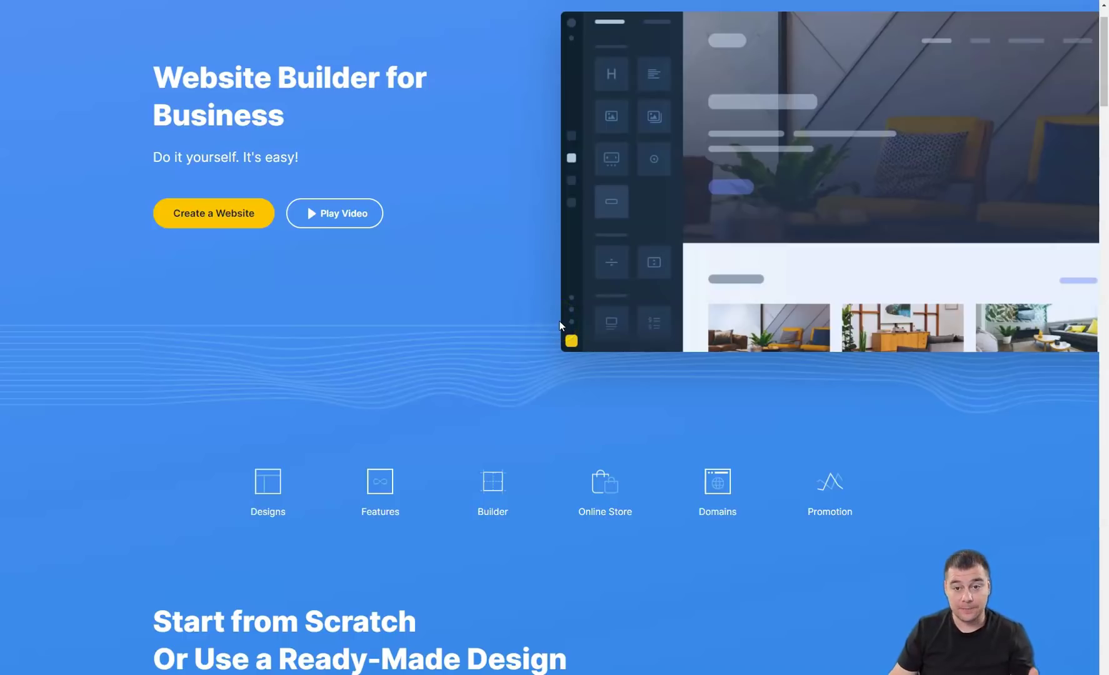
Look over the existing unpublished site on My sites, then start creating a new site.
{"action": "scroll", "coordinate": [559, 321], "scroll_direction": "down", "scroll_amount": 3}
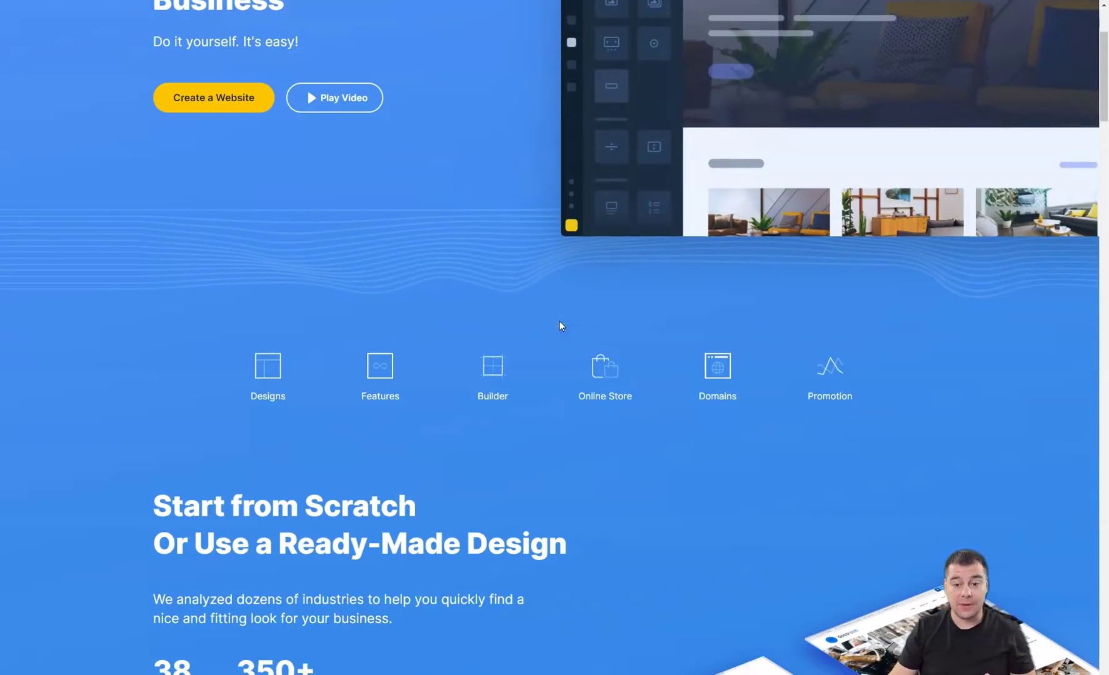
{"action": "scroll", "coordinate": [559, 324], "scroll_direction": "down", "scroll_amount": 1}
{"action": "scroll", "coordinate": [559, 322], "scroll_direction": "down", "scroll_amount": 3}
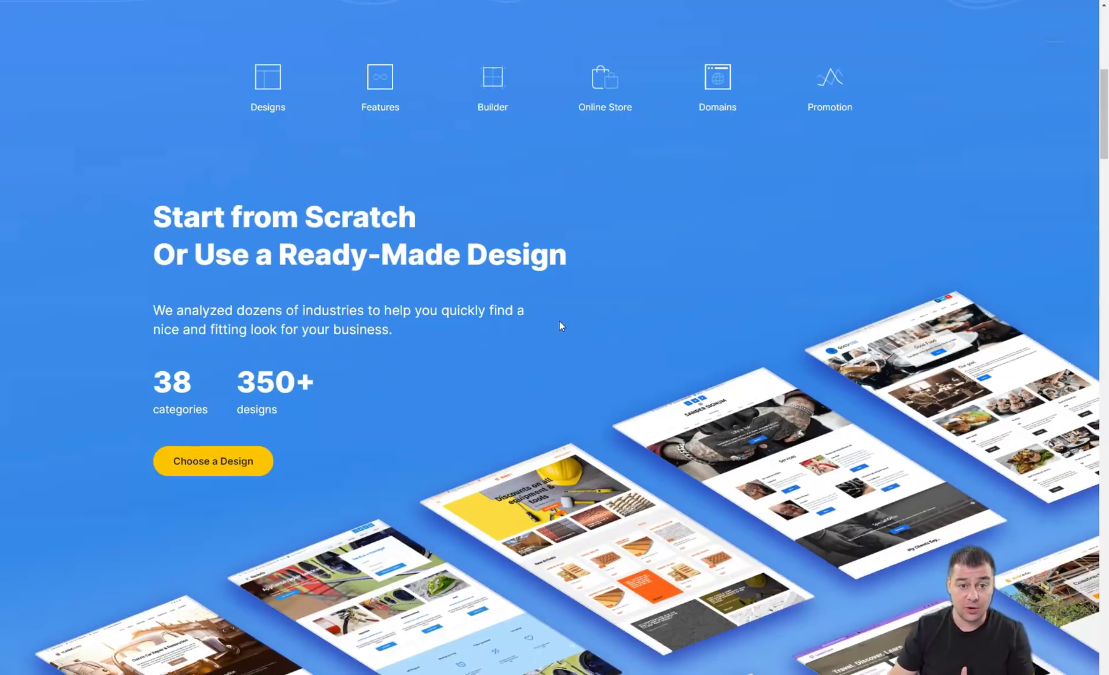
{"action": "scroll", "coordinate": [559, 321], "scroll_direction": "down", "scroll_amount": 6}
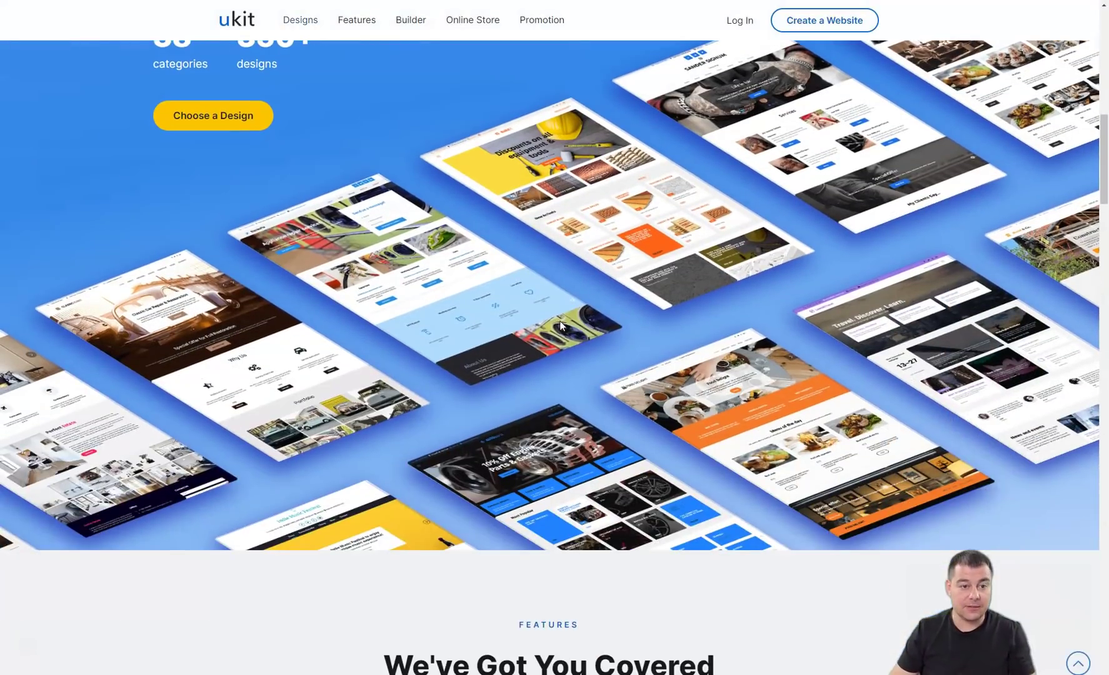
{"action": "scroll", "coordinate": [560, 320], "scroll_direction": "down", "scroll_amount": 9}
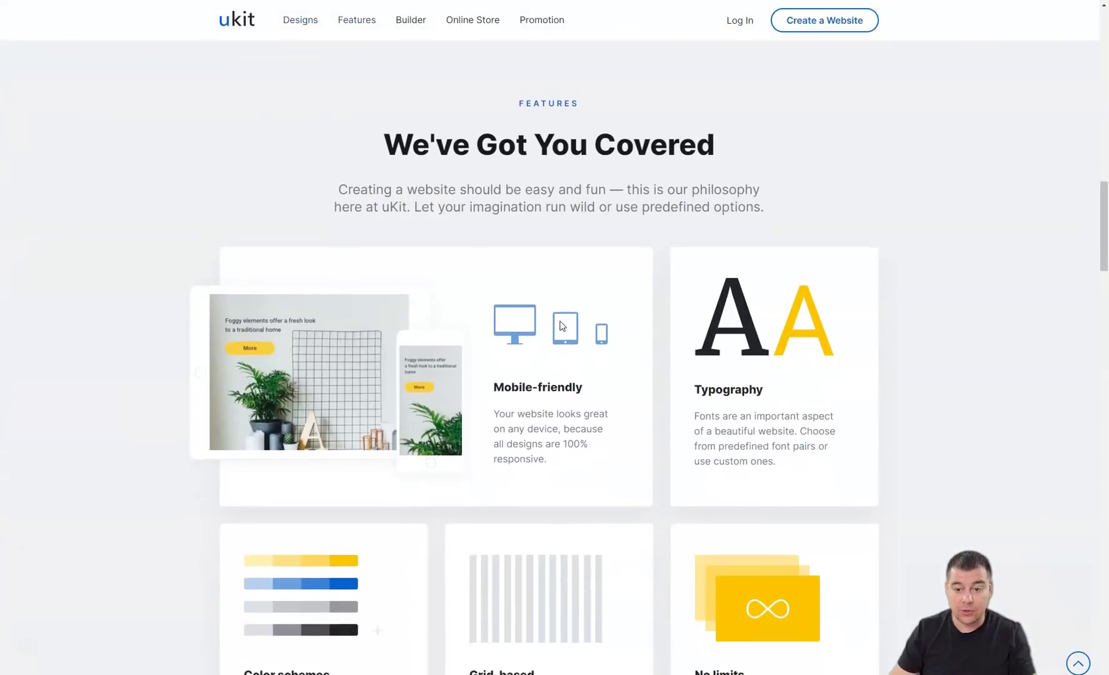
{"action": "scroll", "coordinate": [560, 325], "scroll_direction": "down", "scroll_amount": 1}
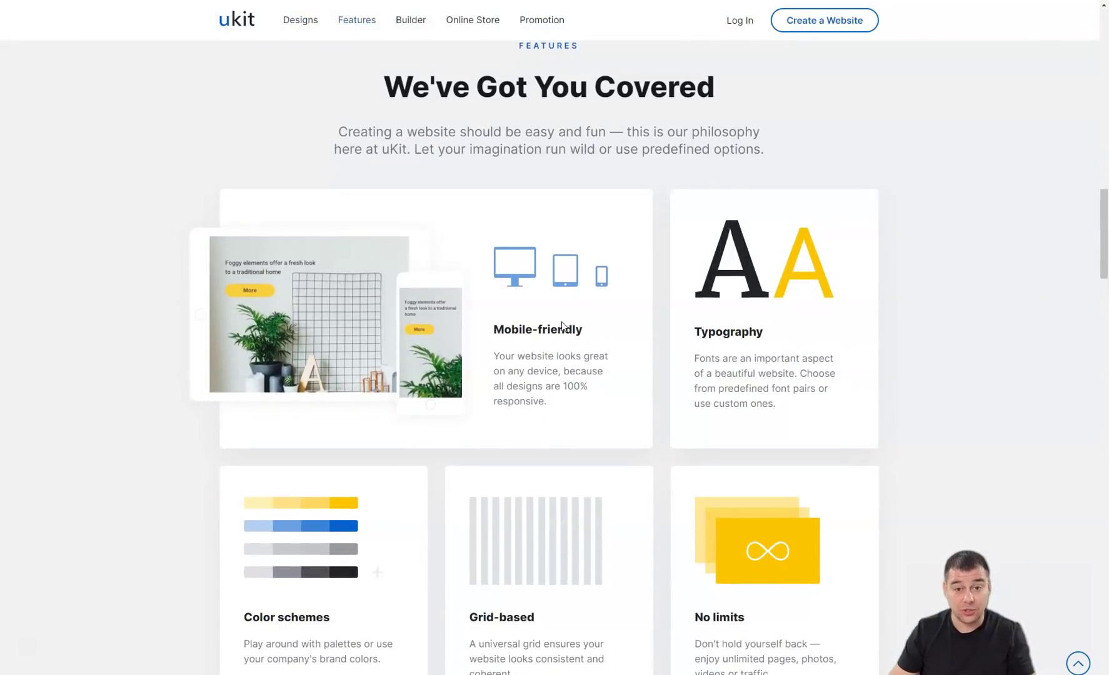
{"action": "scroll", "coordinate": [562, 325], "scroll_direction": "down", "scroll_amount": 5}
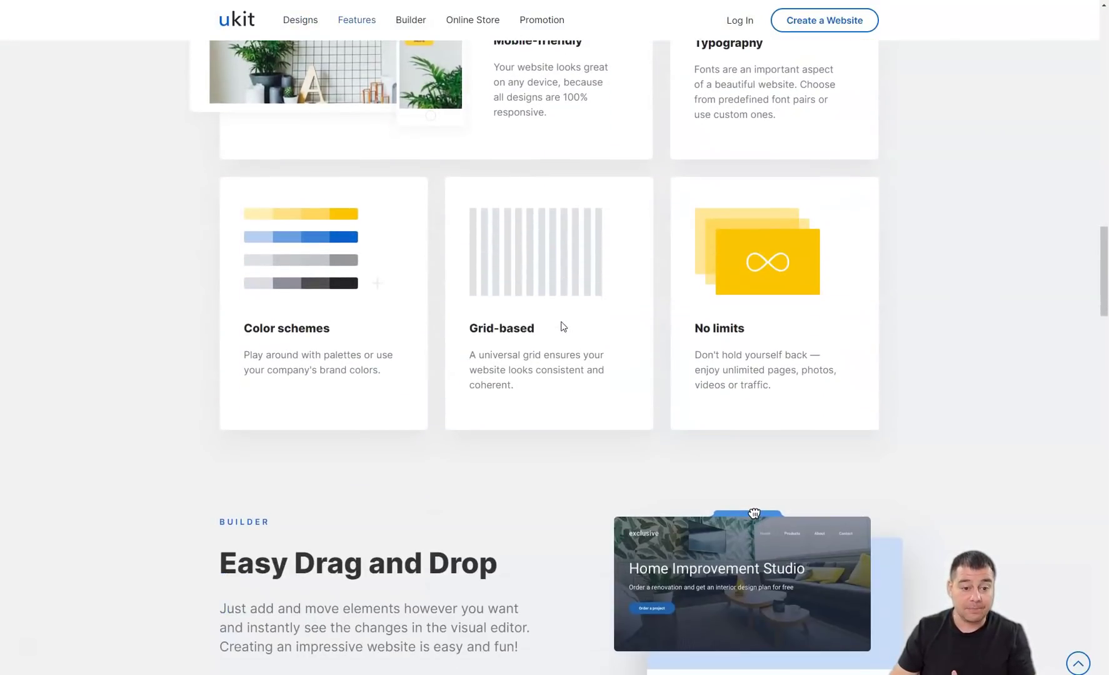
{"action": "scroll", "coordinate": [563, 325], "scroll_direction": "down", "scroll_amount": 7}
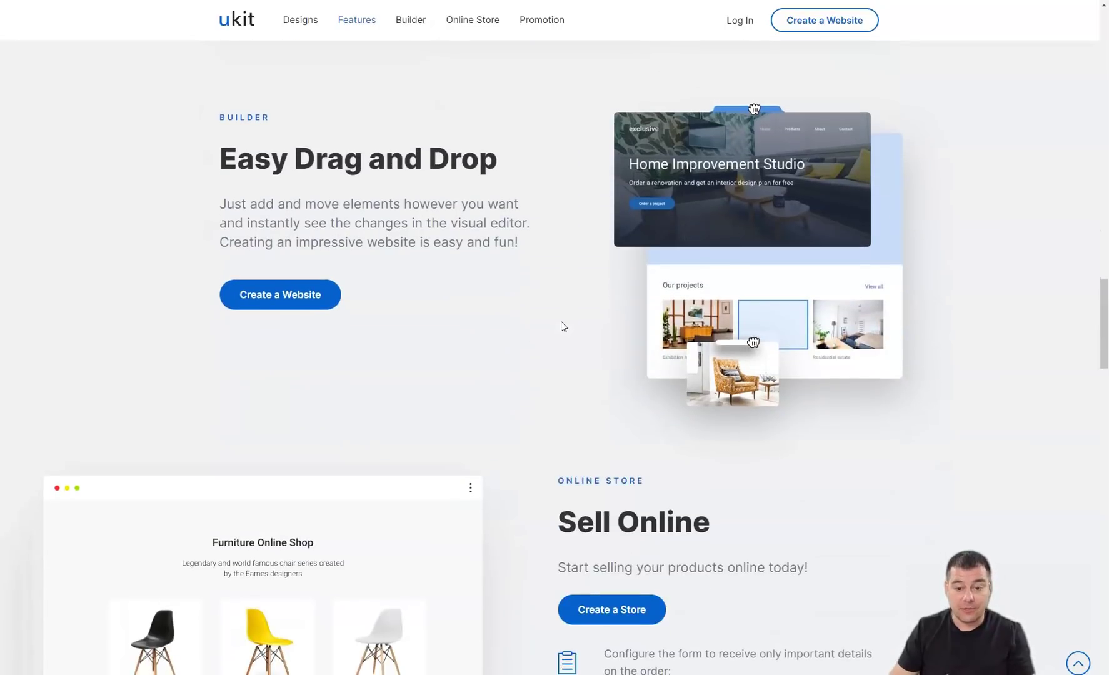
{"action": "scroll", "coordinate": [561, 326], "scroll_direction": "down", "scroll_amount": 4}
{"action": "scroll", "coordinate": [561, 327], "scroll_direction": "up", "scroll_amount": 9}
{"action": "scroll", "coordinate": [561, 326], "scroll_direction": "up", "scroll_amount": 15}
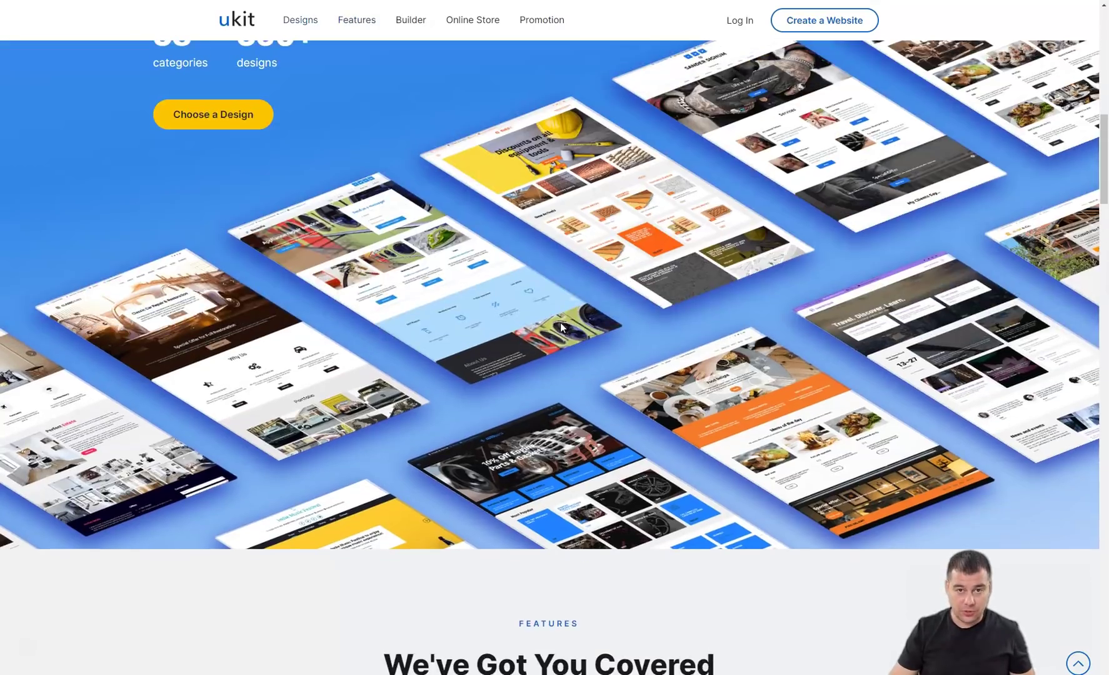
{"action": "scroll", "coordinate": [561, 326], "scroll_direction": "up", "scroll_amount": 11}
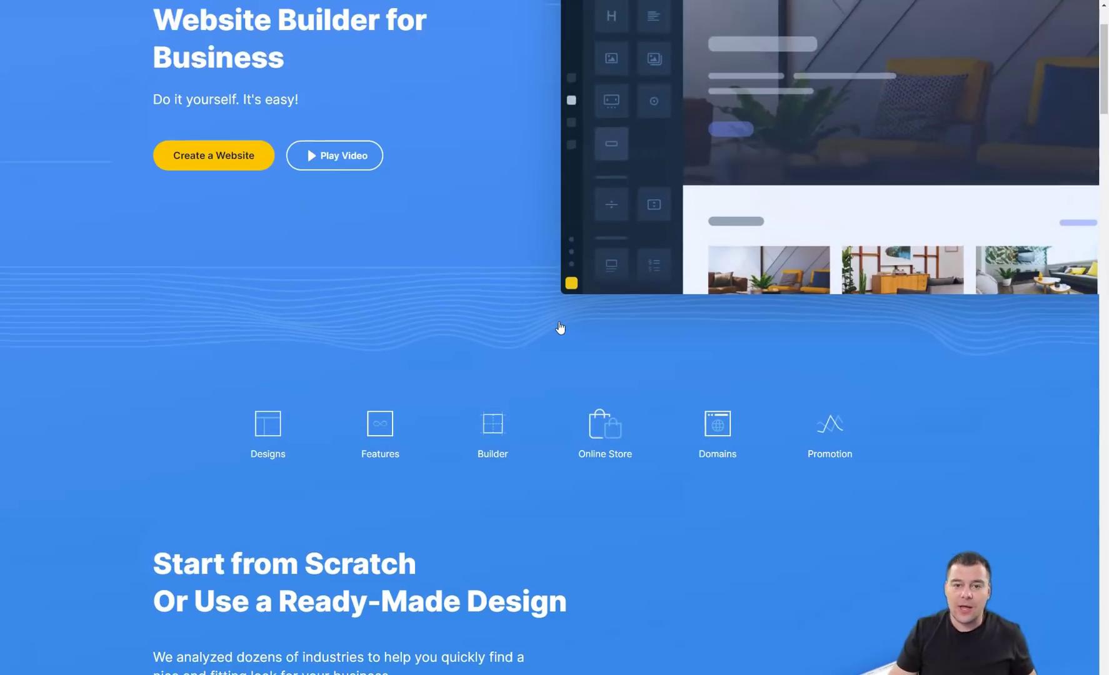
{"action": "scroll", "coordinate": [561, 327], "scroll_direction": "up", "scroll_amount": 2}
{"action": "scroll", "coordinate": [560, 327], "scroll_direction": "down", "scroll_amount": 1}
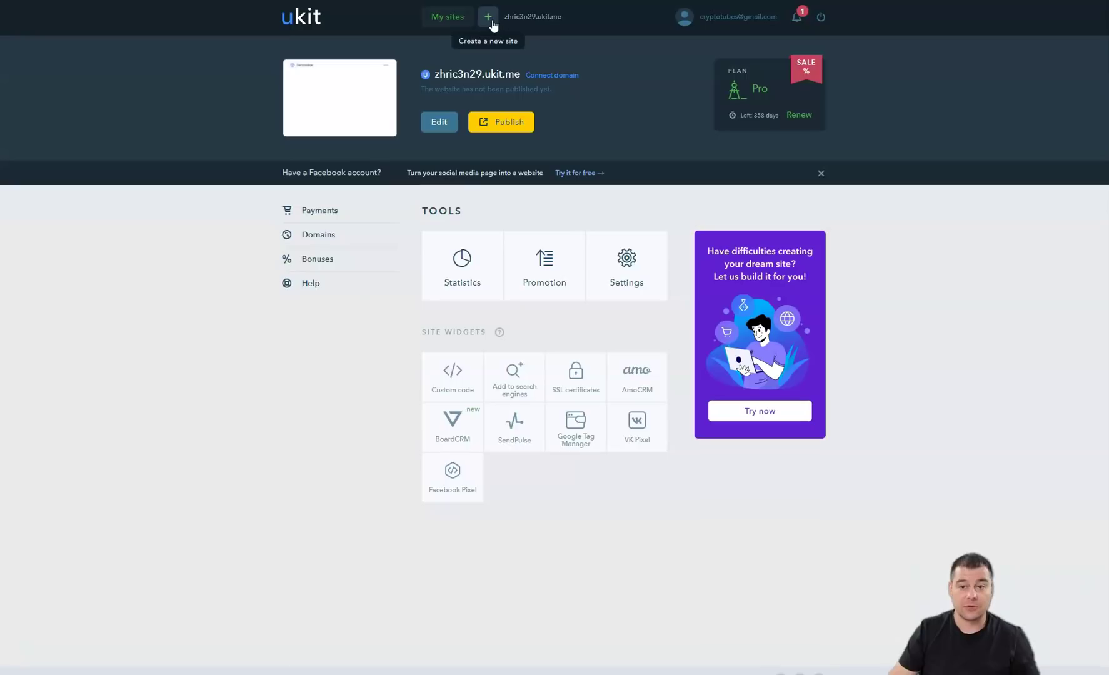
{"action": "left_click", "coordinate": [332, 247]}
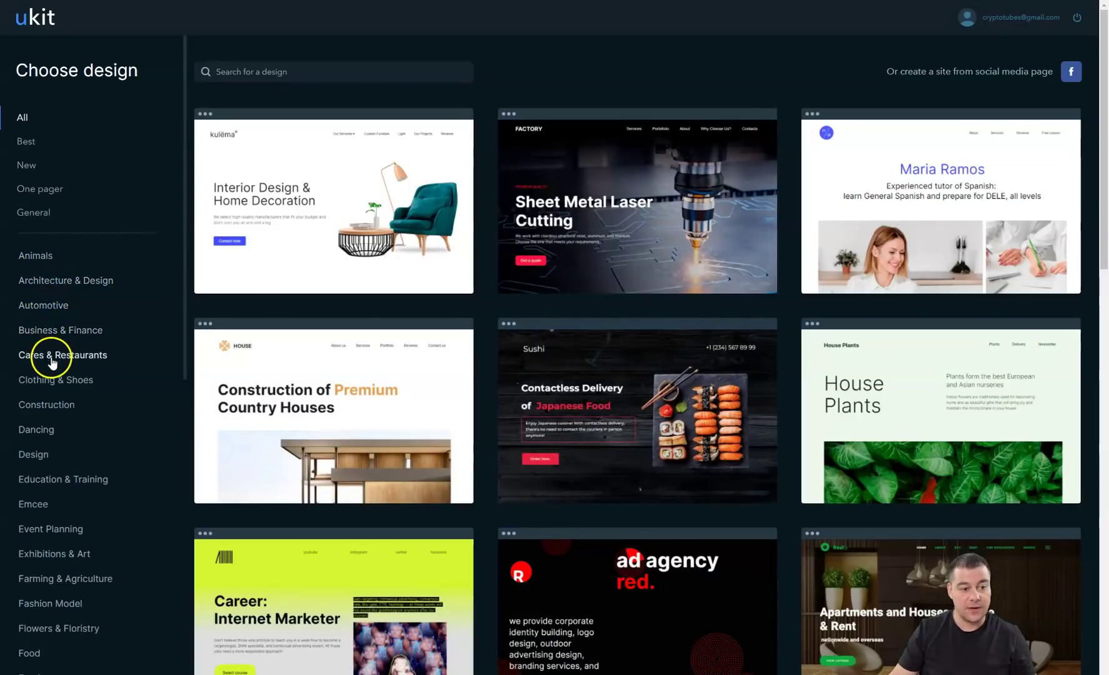
Filter the design gallery to One pager templates and scroll to the Dancing on Air design.
{"action": "scroll", "coordinate": [62, 369], "scroll_direction": "down", "scroll_amount": 2}
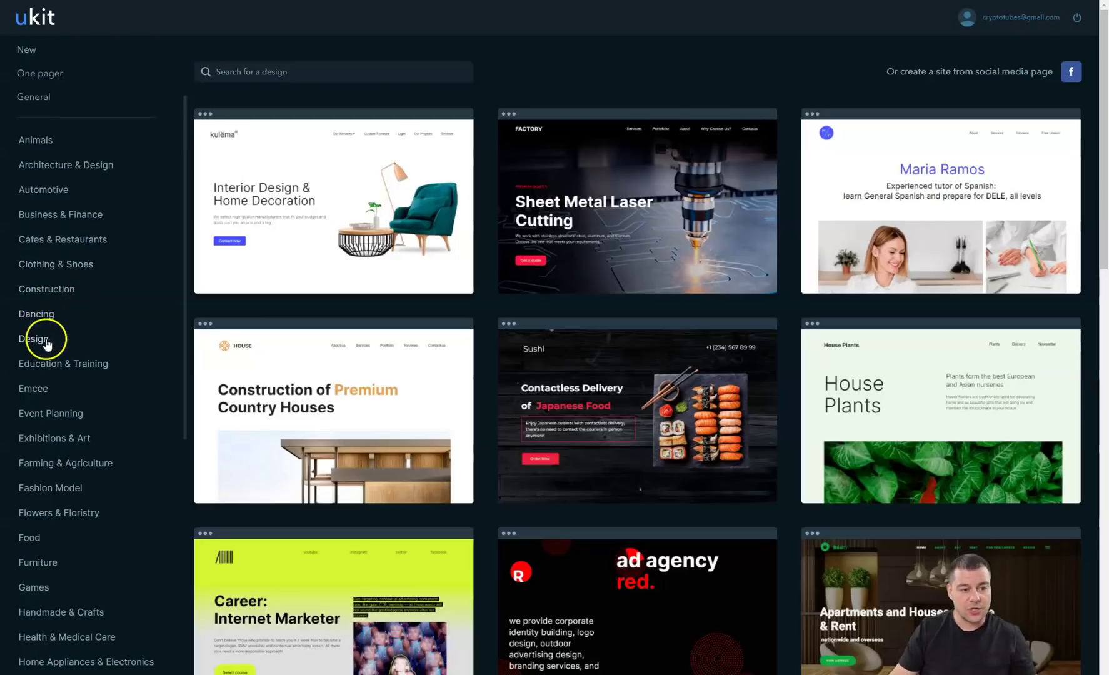
{"action": "scroll", "coordinate": [54, 438], "scroll_direction": "down", "scroll_amount": 7}
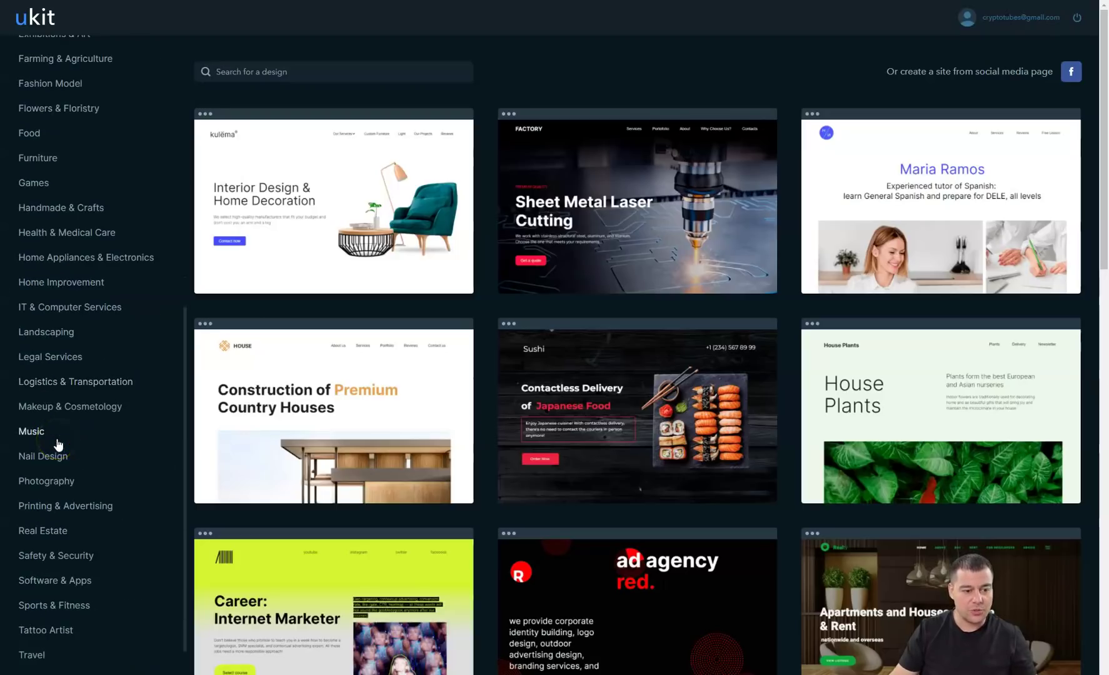
{"action": "scroll", "coordinate": [58, 445], "scroll_direction": "down", "scroll_amount": 2}
{"action": "scroll", "coordinate": [58, 444], "scroll_direction": "up", "scroll_amount": 5}
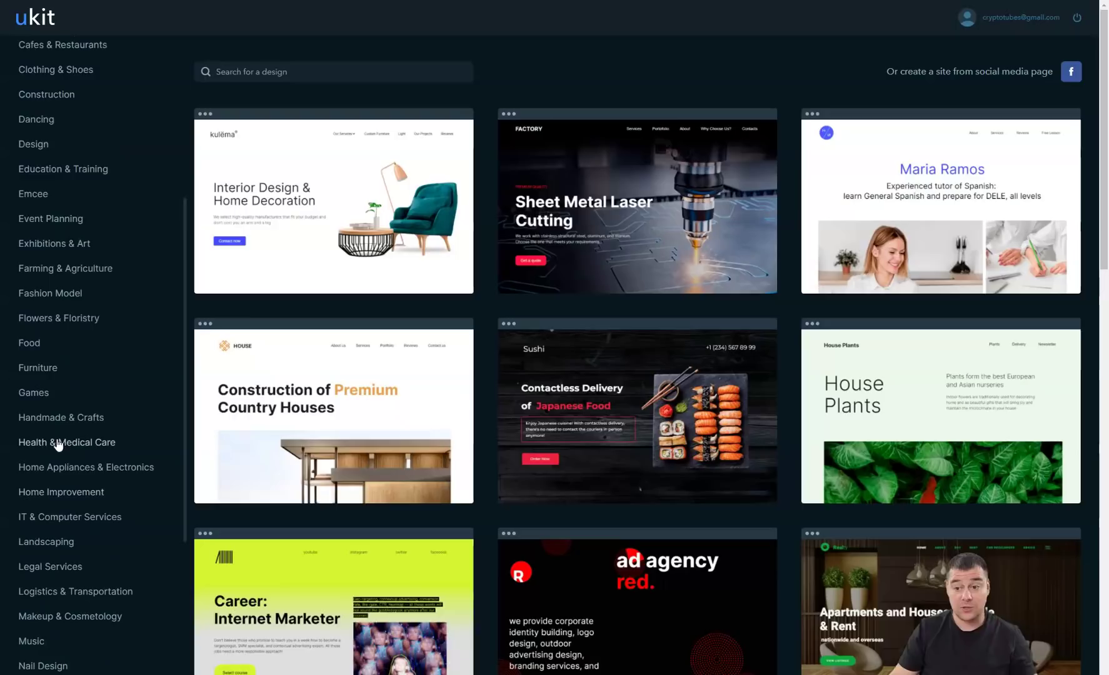
{"action": "scroll", "coordinate": [58, 444], "scroll_direction": "up", "scroll_amount": 5}
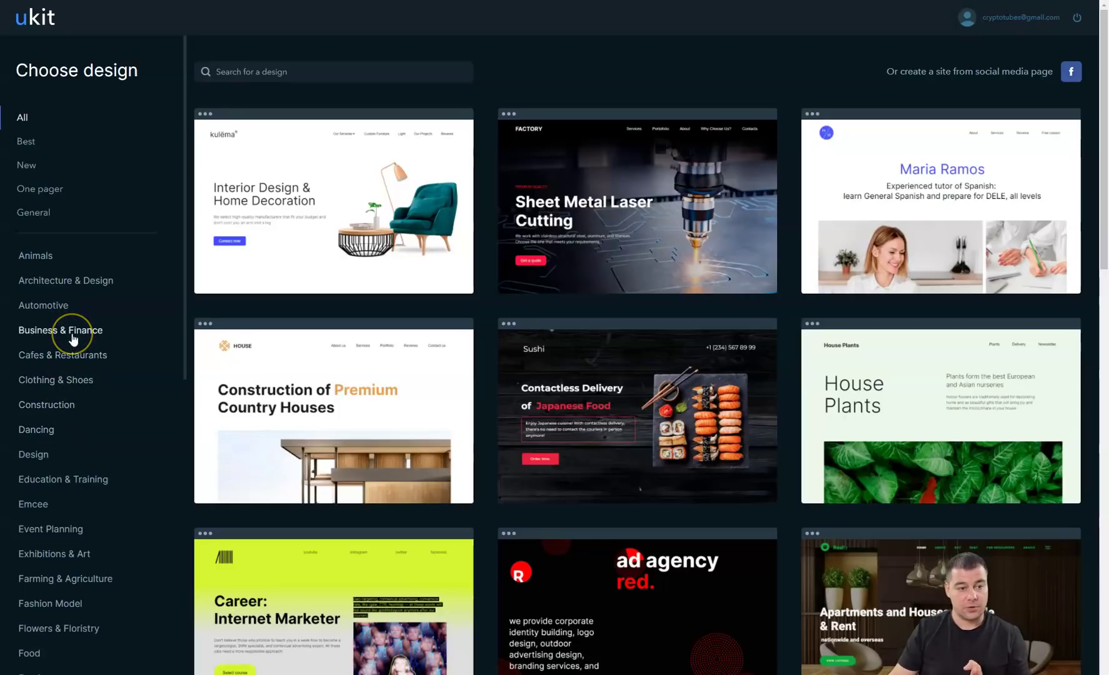
{"action": "left_click", "coordinate": [47, 191]}
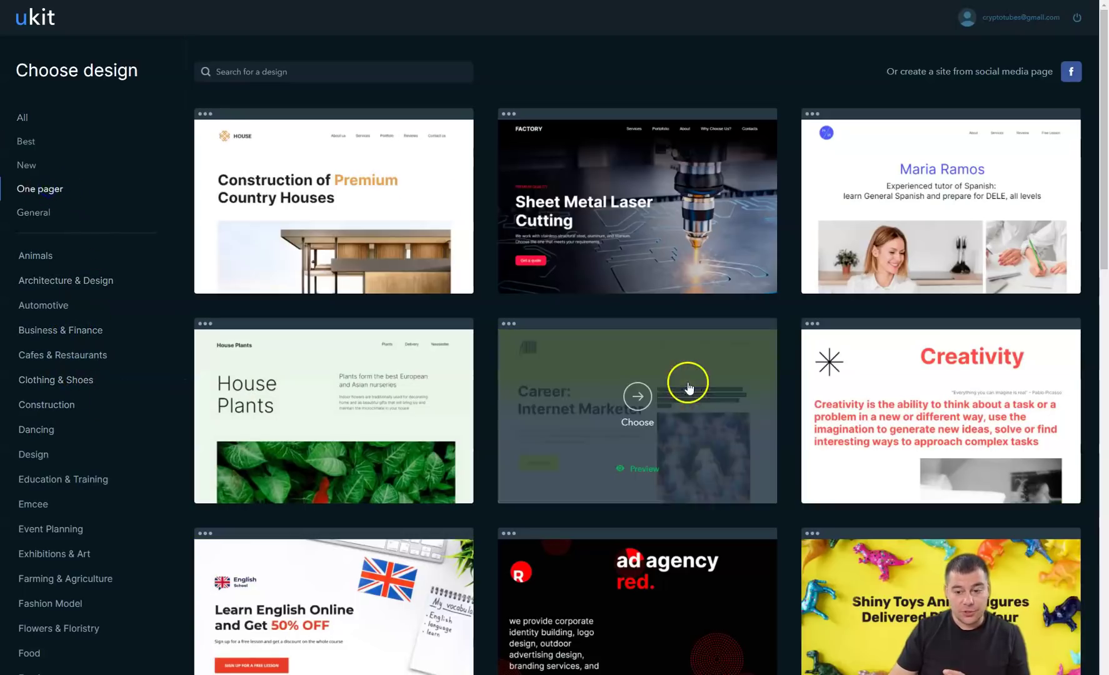
{"action": "scroll", "coordinate": [644, 331], "scroll_direction": "down", "scroll_amount": 6}
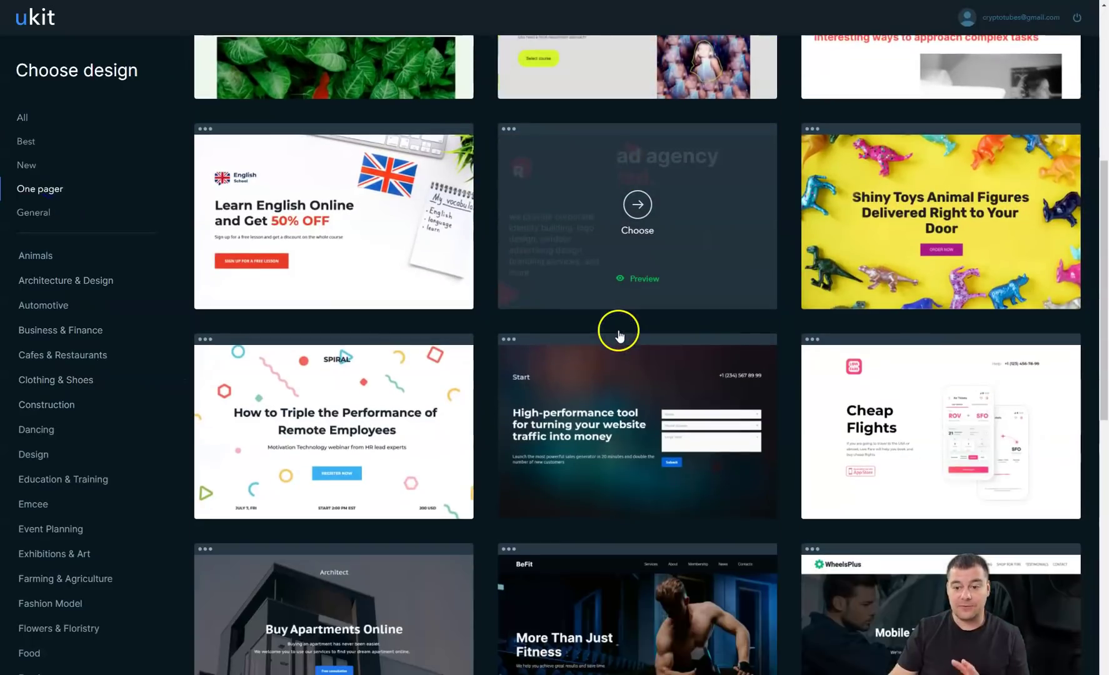
{"action": "scroll", "coordinate": [619, 334], "scroll_direction": "down", "scroll_amount": 3}
{"action": "scroll", "coordinate": [619, 334], "scroll_direction": "down", "scroll_amount": 2}
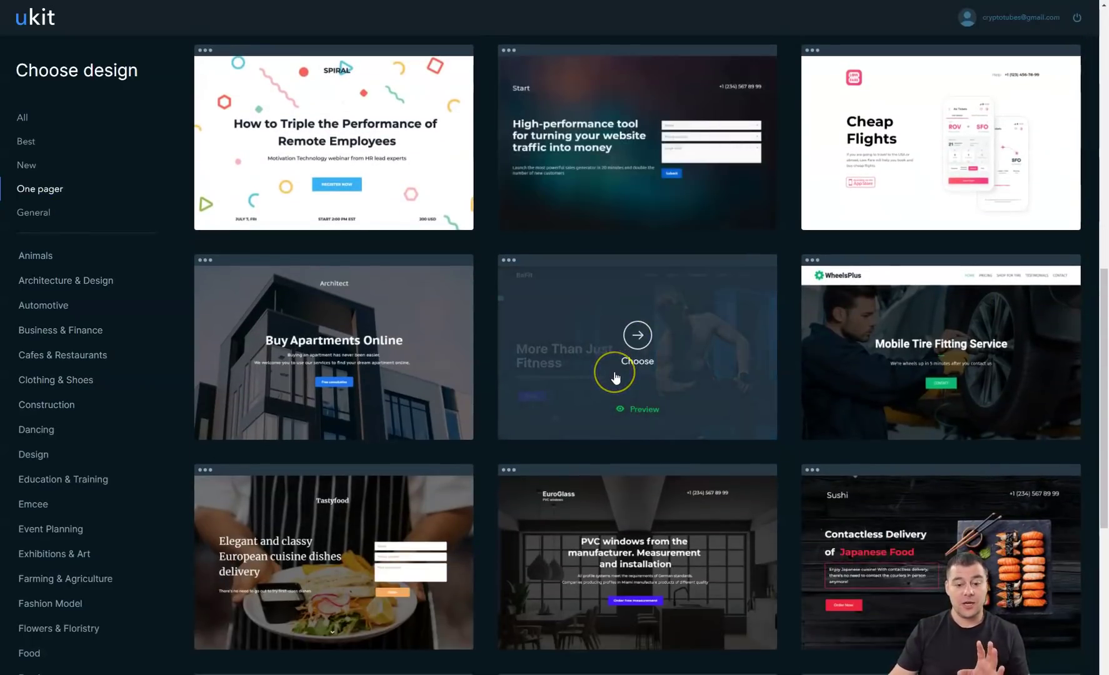
{"action": "scroll", "coordinate": [616, 375], "scroll_direction": "down", "scroll_amount": 5}
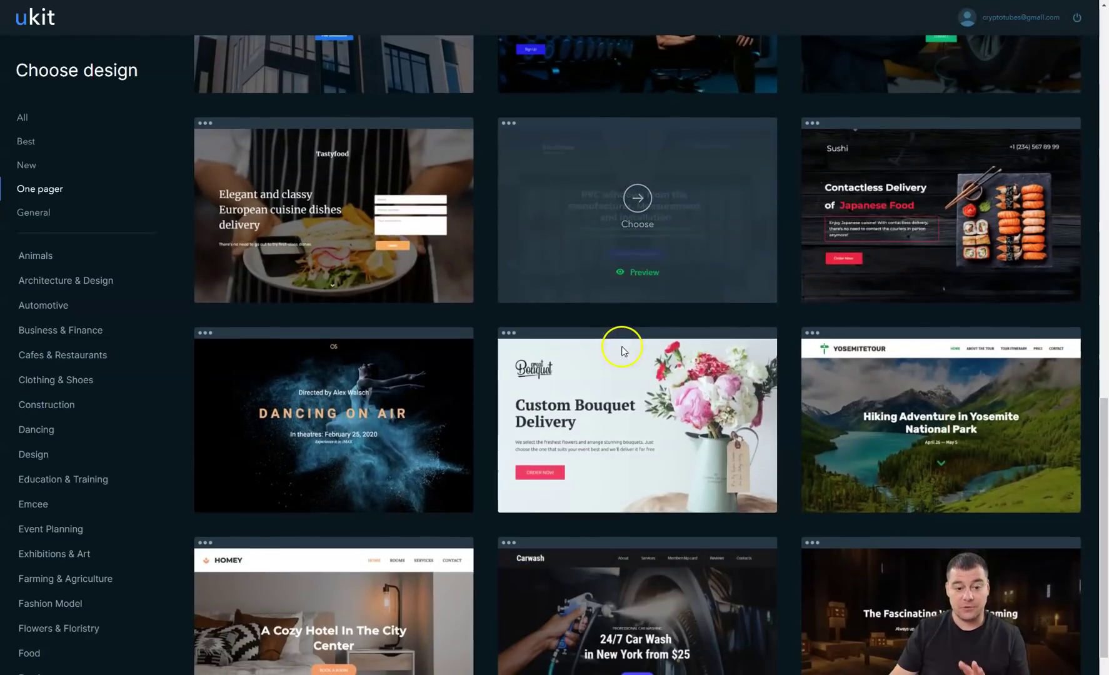
{"action": "scroll", "coordinate": [623, 352], "scroll_direction": "down", "scroll_amount": 1}
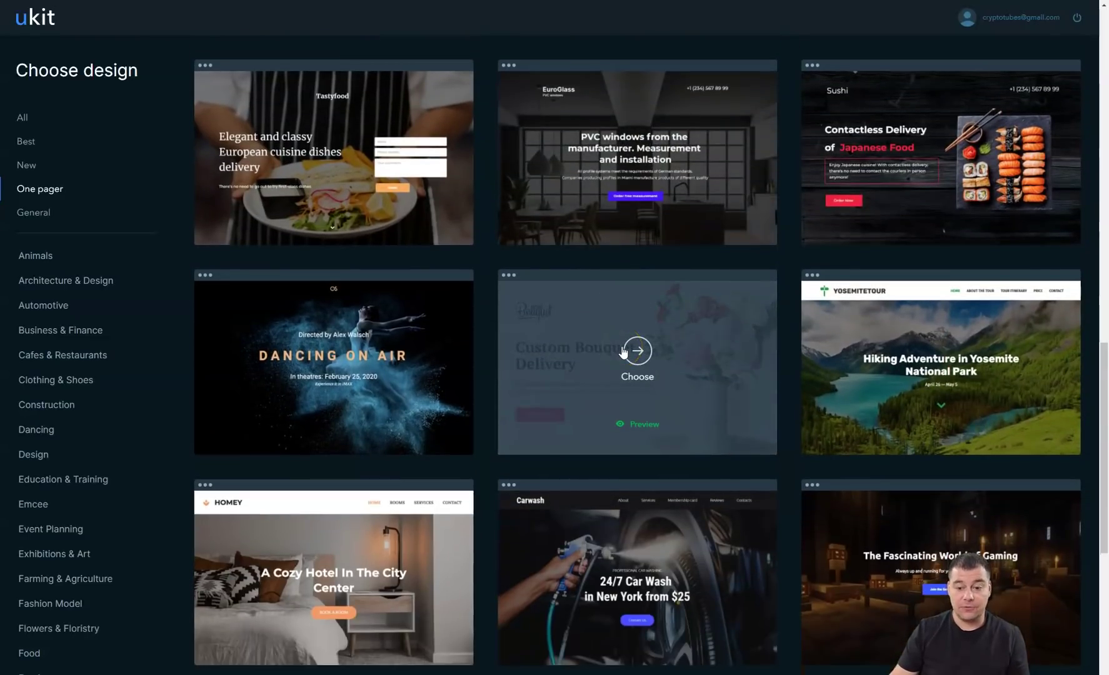
{"action": "scroll", "coordinate": [623, 352], "scroll_direction": "down", "scroll_amount": 2}
{"action": "scroll", "coordinate": [623, 352], "scroll_direction": "down", "scroll_amount": 4}
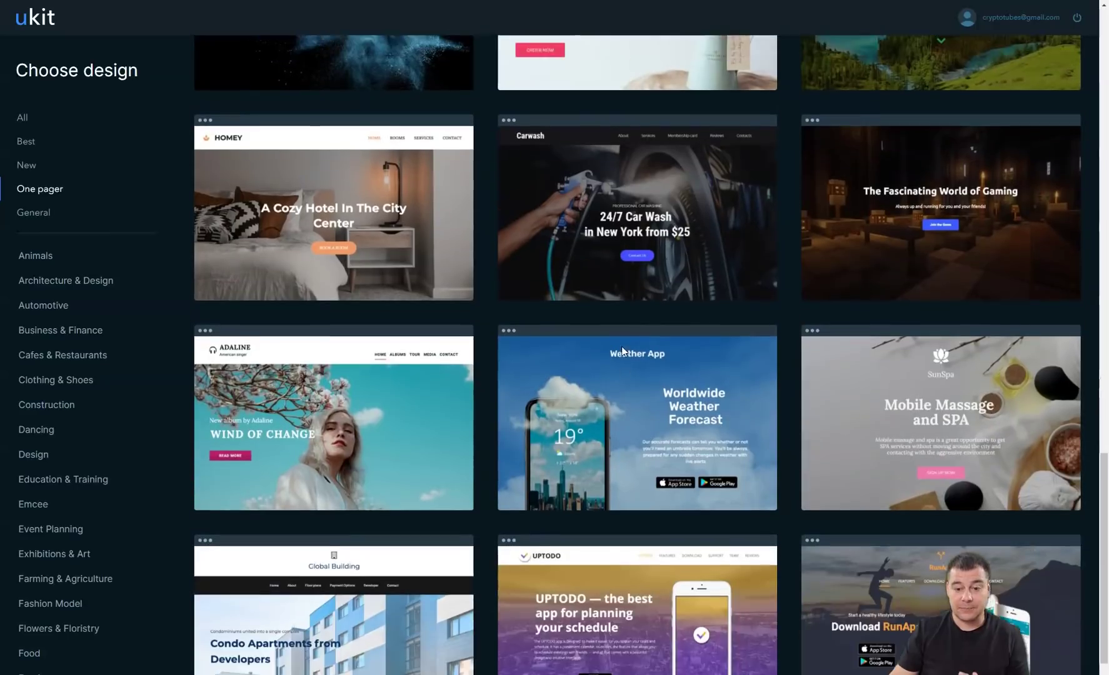
{"action": "scroll", "coordinate": [622, 351], "scroll_direction": "down", "scroll_amount": 1}
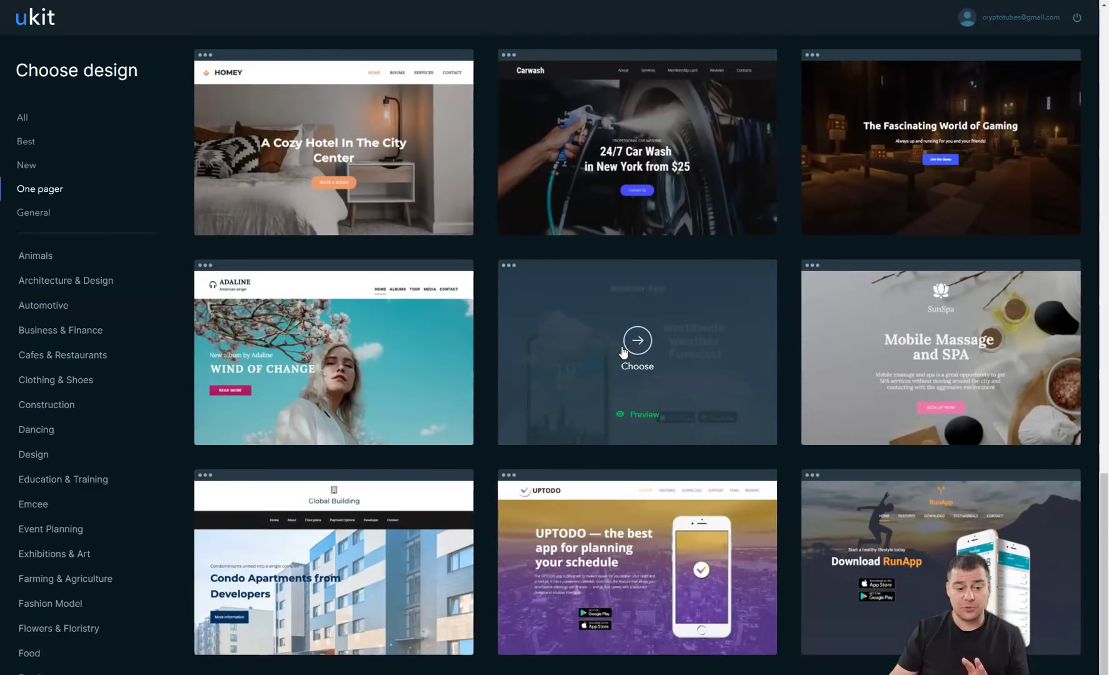
{"action": "scroll", "coordinate": [623, 352], "scroll_direction": "up", "scroll_amount": 1}
{"action": "scroll", "coordinate": [623, 352], "scroll_direction": "down", "scroll_amount": 1}
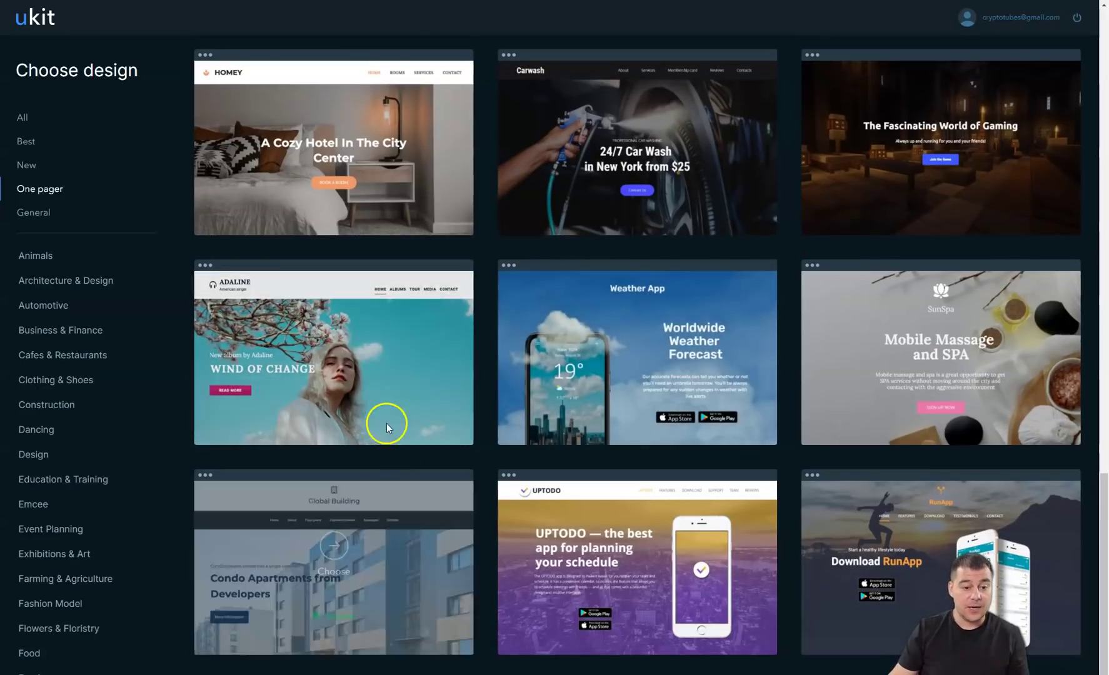
{"action": "scroll", "coordinate": [433, 391], "scroll_direction": "up", "scroll_amount": 3}
{"action": "scroll", "coordinate": [433, 391], "scroll_direction": "up", "scroll_amount": 5}
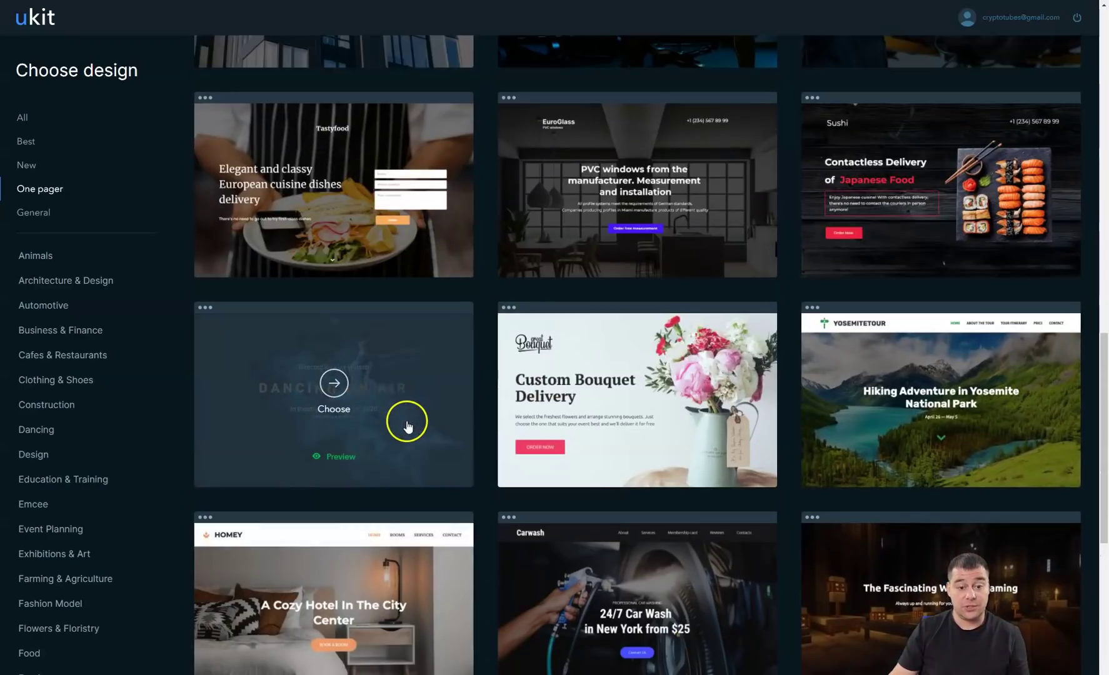
Choose the Dancing on Air design and accept the suggested ukit.me domain.
{"action": "left_click", "coordinate": [357, 386]}
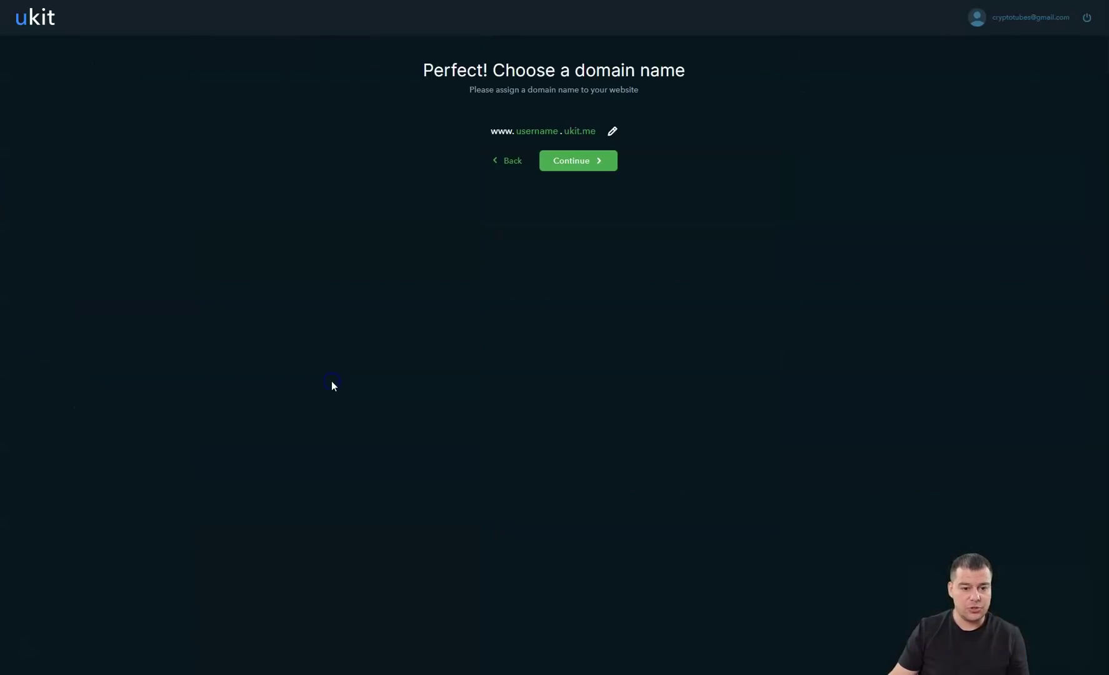
{"action": "left_click", "coordinate": [583, 162]}
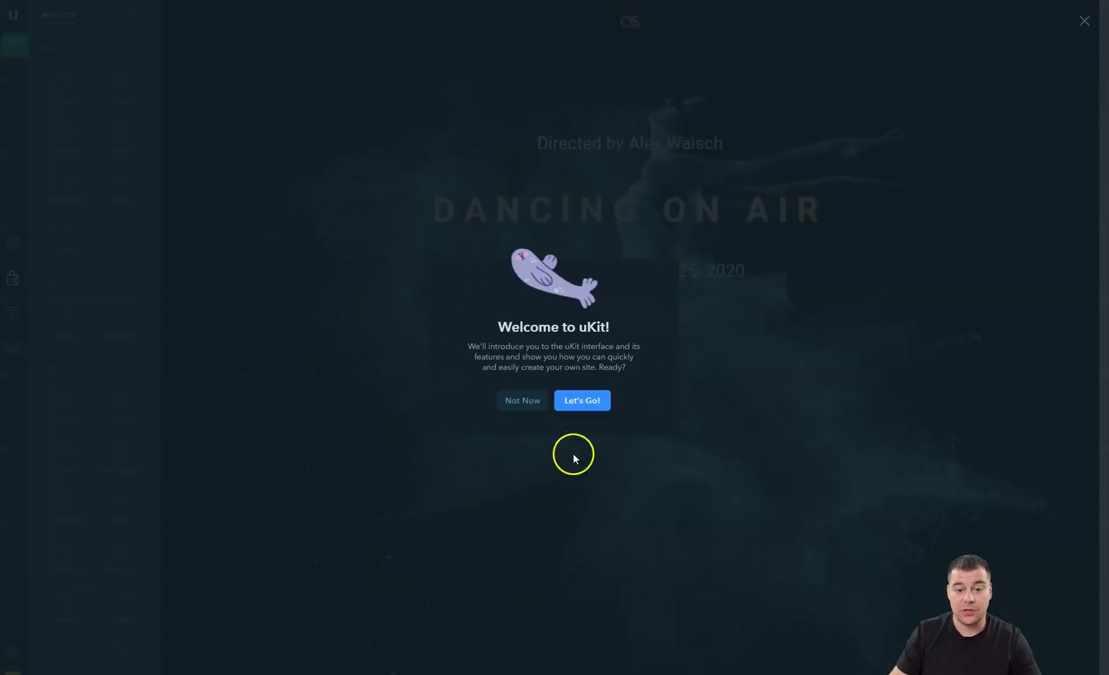
Dismiss the welcome tour and select the PREMIERE section further down the page.
{"action": "left_click", "coordinate": [514, 404]}
{"action": "scroll", "coordinate": [540, 315], "scroll_direction": "down", "scroll_amount": 15}
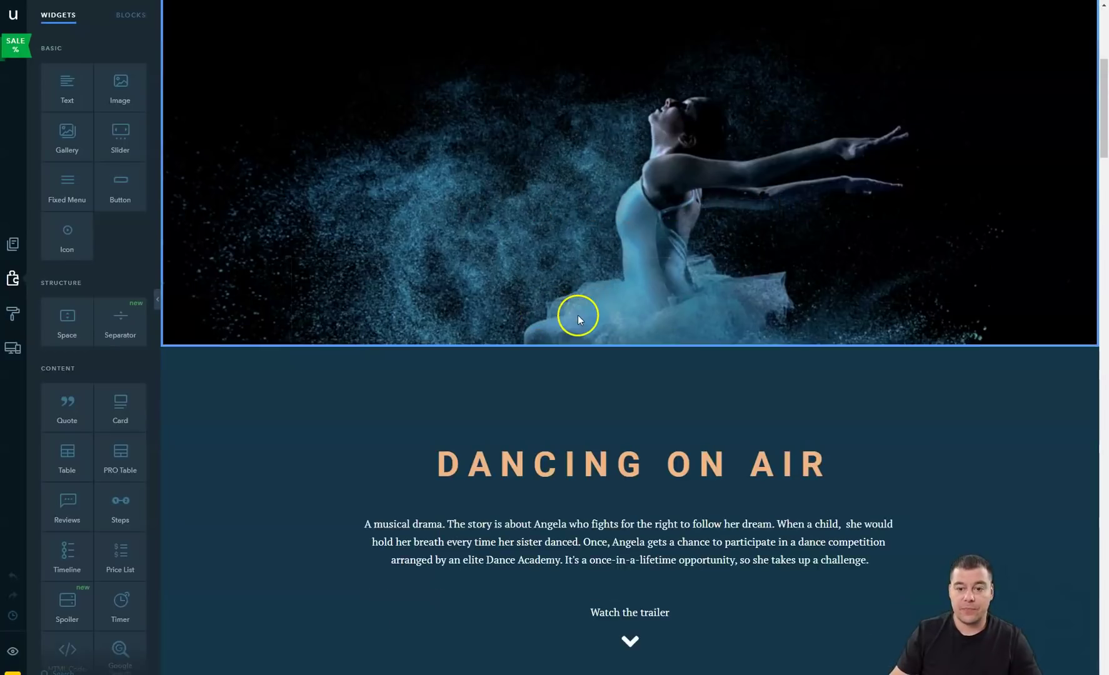
{"action": "scroll", "coordinate": [599, 330], "scroll_direction": "down", "scroll_amount": 10}
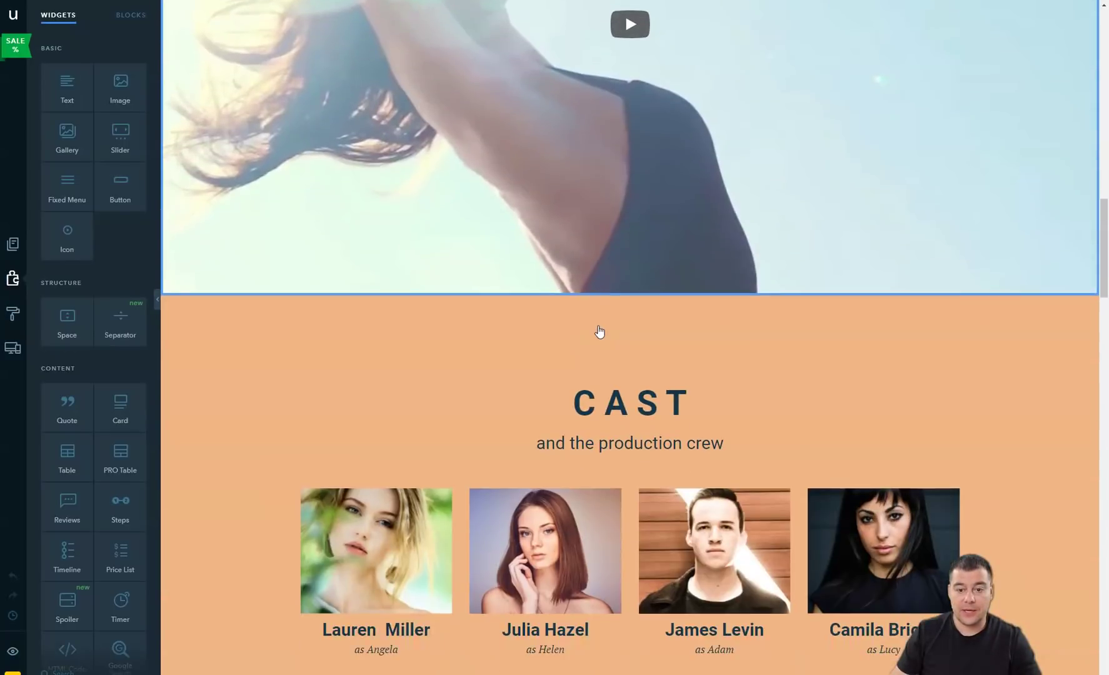
{"action": "scroll", "coordinate": [599, 330], "scroll_direction": "down", "scroll_amount": 15}
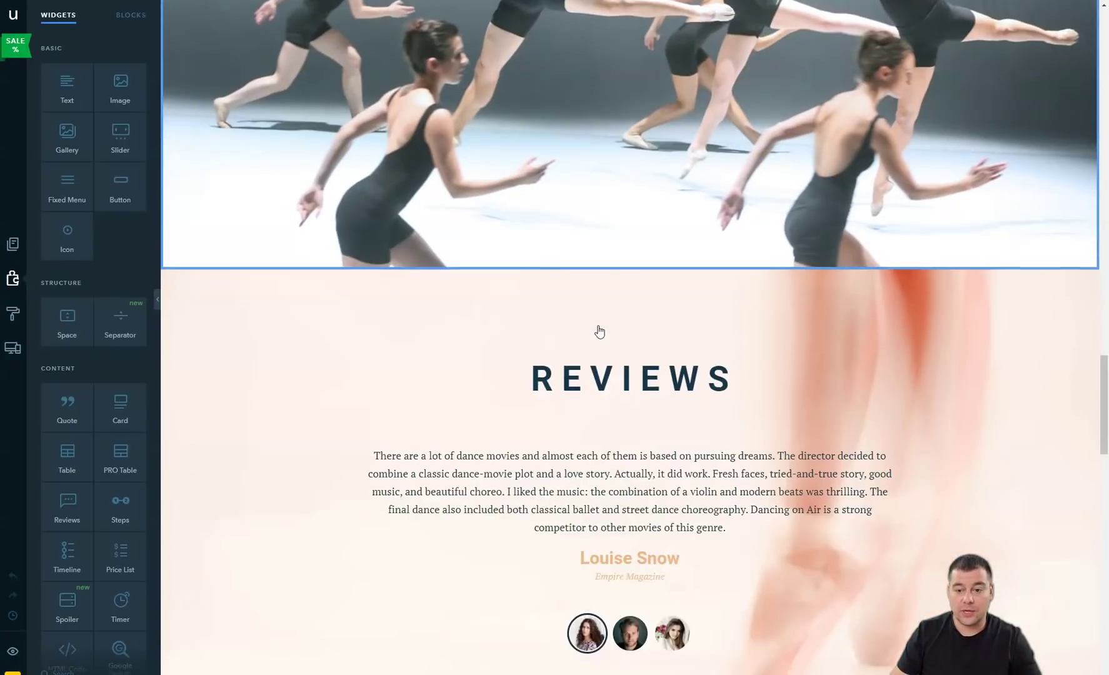
{"action": "scroll", "coordinate": [599, 330], "scroll_direction": "down", "scroll_amount": 15}
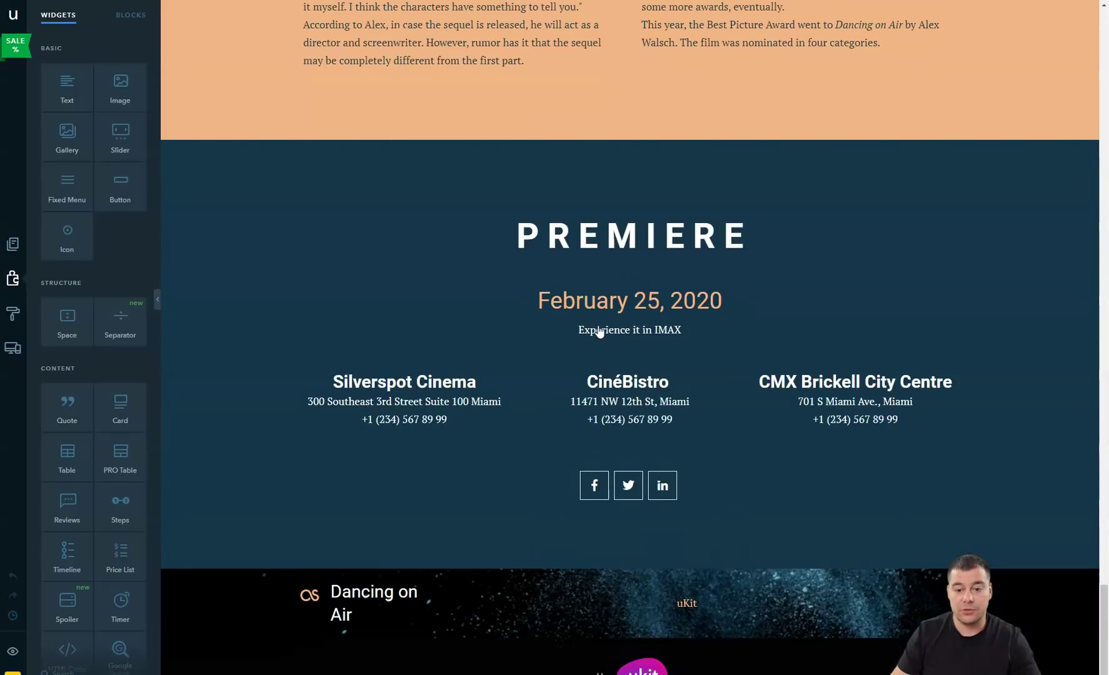
{"action": "left_click", "coordinate": [599, 331]}
Select the DANCING ON AIR title and the spacer below the IMAX line.
{"action": "scroll", "coordinate": [601, 350], "scroll_direction": "up", "scroll_amount": 15}
{"action": "scroll", "coordinate": [606, 368], "scroll_direction": "up", "scroll_amount": 15}
{"action": "scroll", "coordinate": [607, 376], "scroll_direction": "up", "scroll_amount": 12}
{"action": "scroll", "coordinate": [607, 375], "scroll_direction": "up", "scroll_amount": 12}
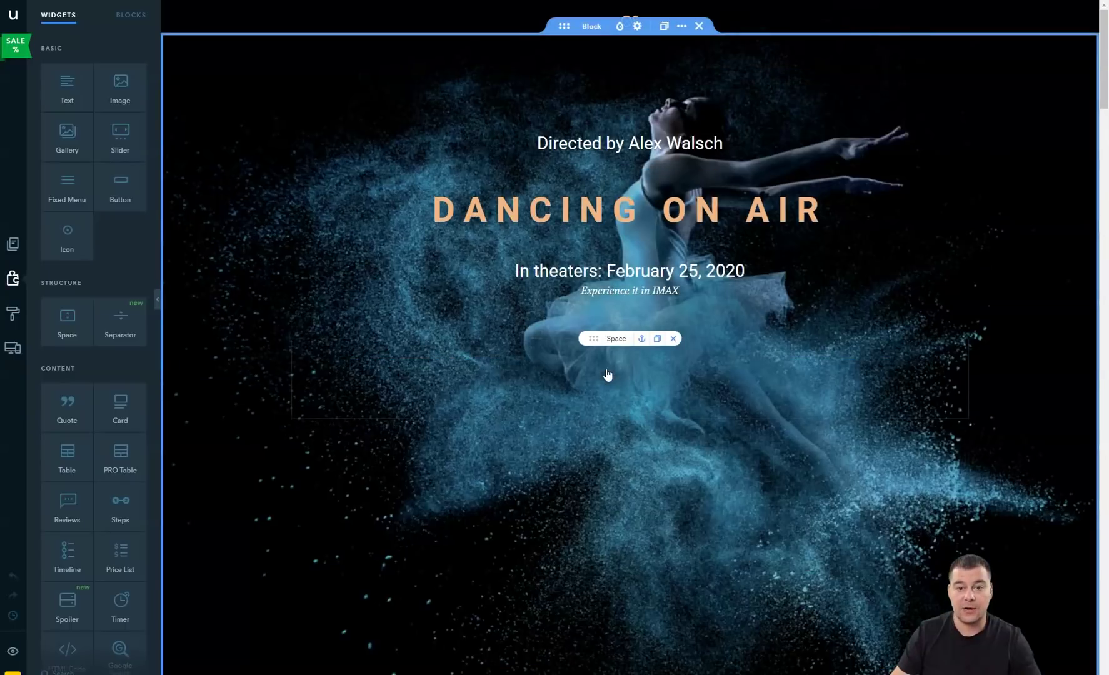
{"action": "scroll", "coordinate": [607, 372], "scroll_direction": "down", "scroll_amount": 3}
{"action": "scroll", "coordinate": [609, 372], "scroll_direction": "up", "scroll_amount": 3}
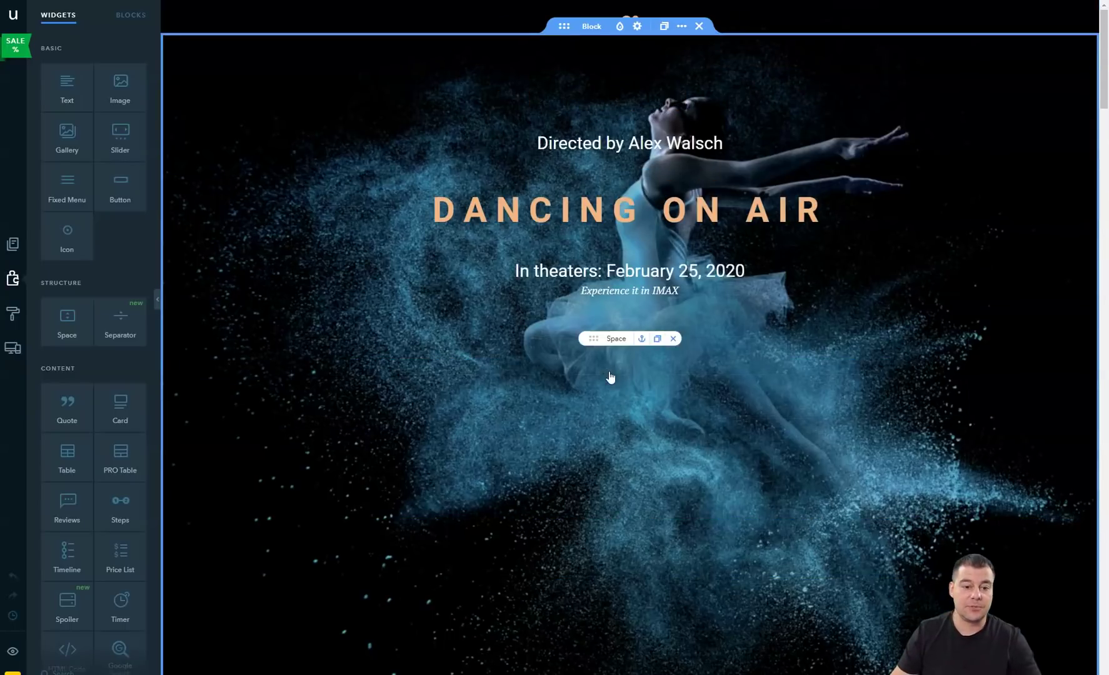
{"action": "left_click", "coordinate": [474, 235]}
{"action": "scroll", "coordinate": [442, 206], "scroll_direction": "down", "scroll_amount": 3}
{"action": "left_click", "coordinate": [580, 232]}
{"action": "scroll", "coordinate": [581, 237], "scroll_direction": "up", "scroll_amount": 3}
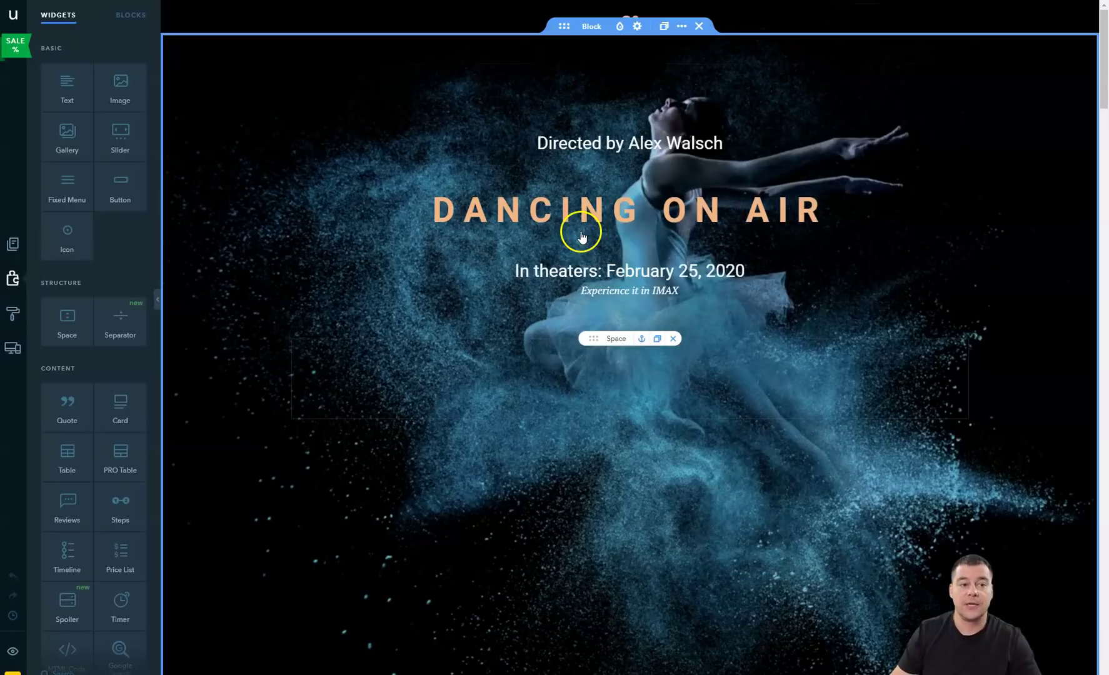
{"action": "left_click", "coordinate": [13, 258]}
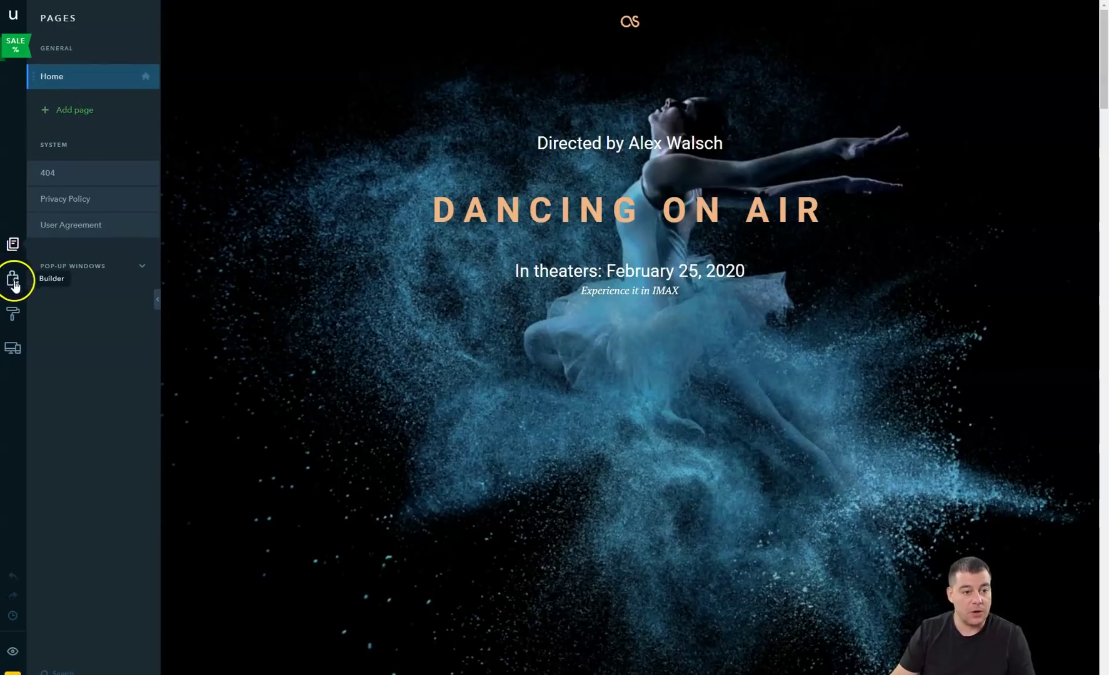
{"action": "left_click", "coordinate": [141, 265]}
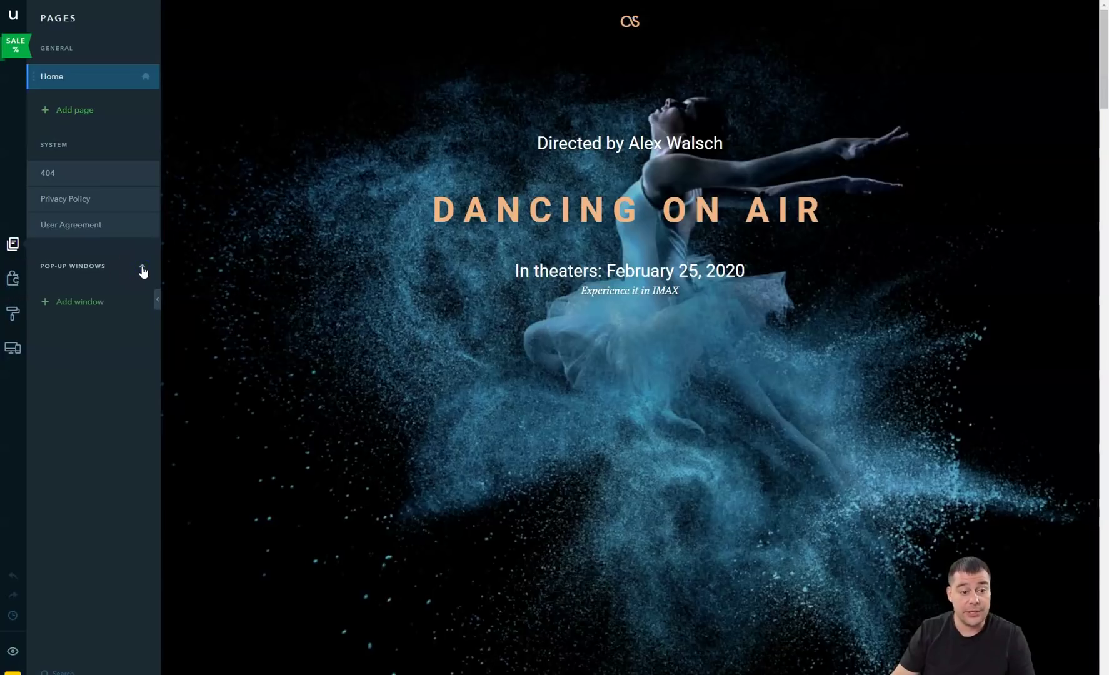
{"action": "left_click", "coordinate": [65, 305]}
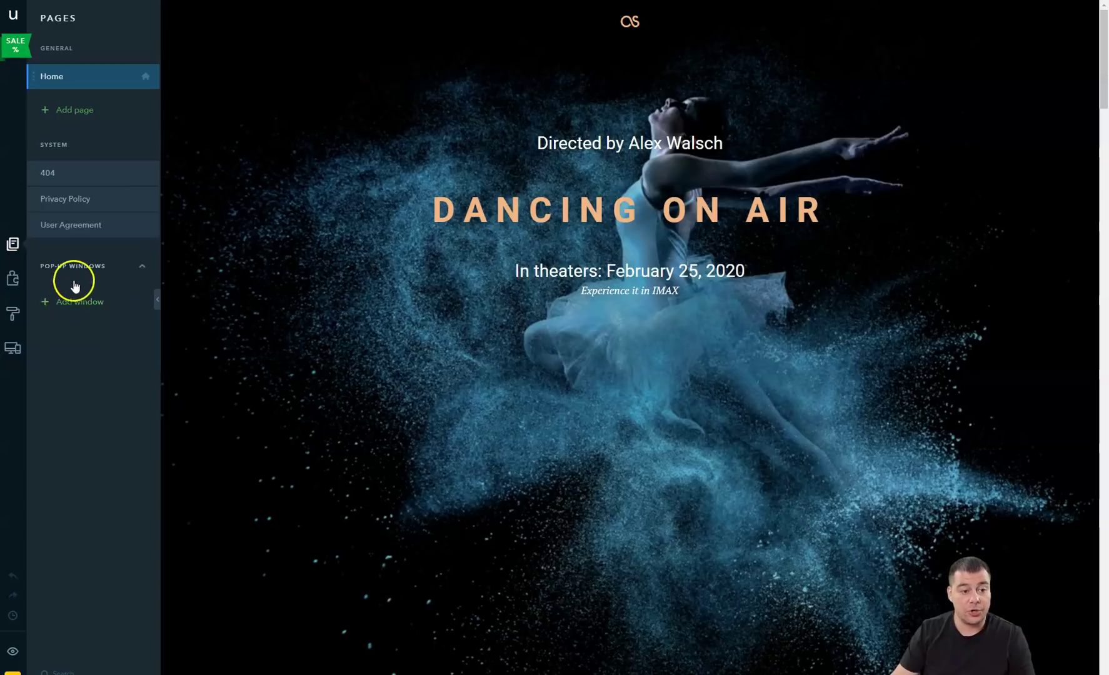
Drag a Space widget into the hero directly below the Experience it in IMAX line.
{"action": "left_click", "coordinate": [14, 285]}
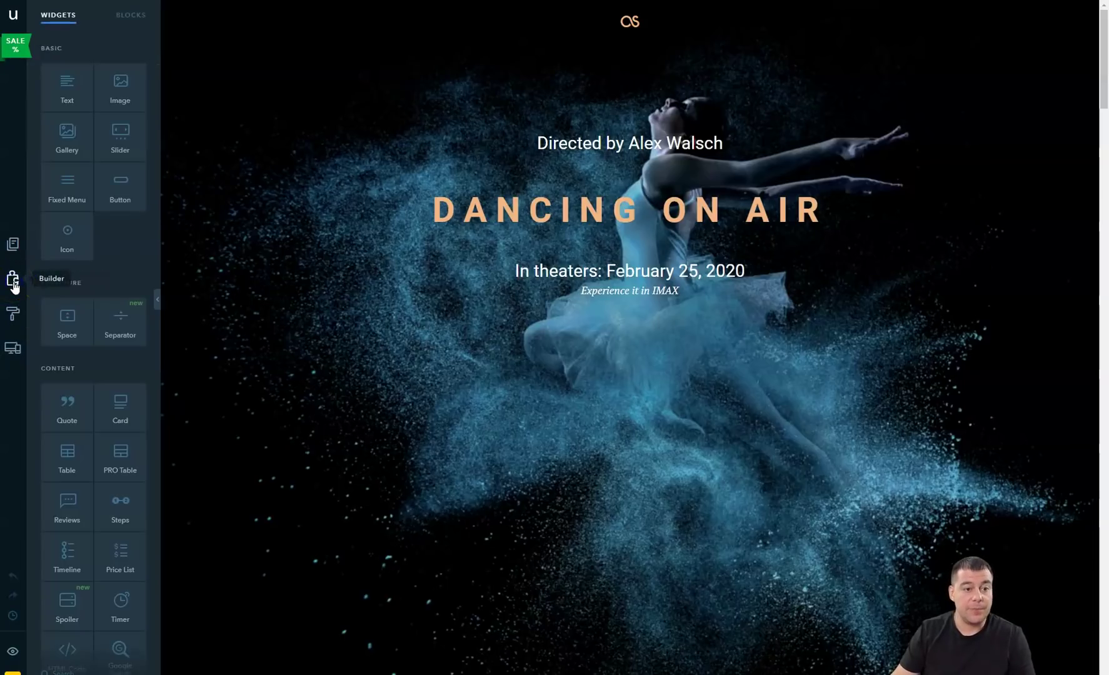
{"action": "left_click_drag", "start_coordinate": [67, 320], "coordinate": [478, 353]}
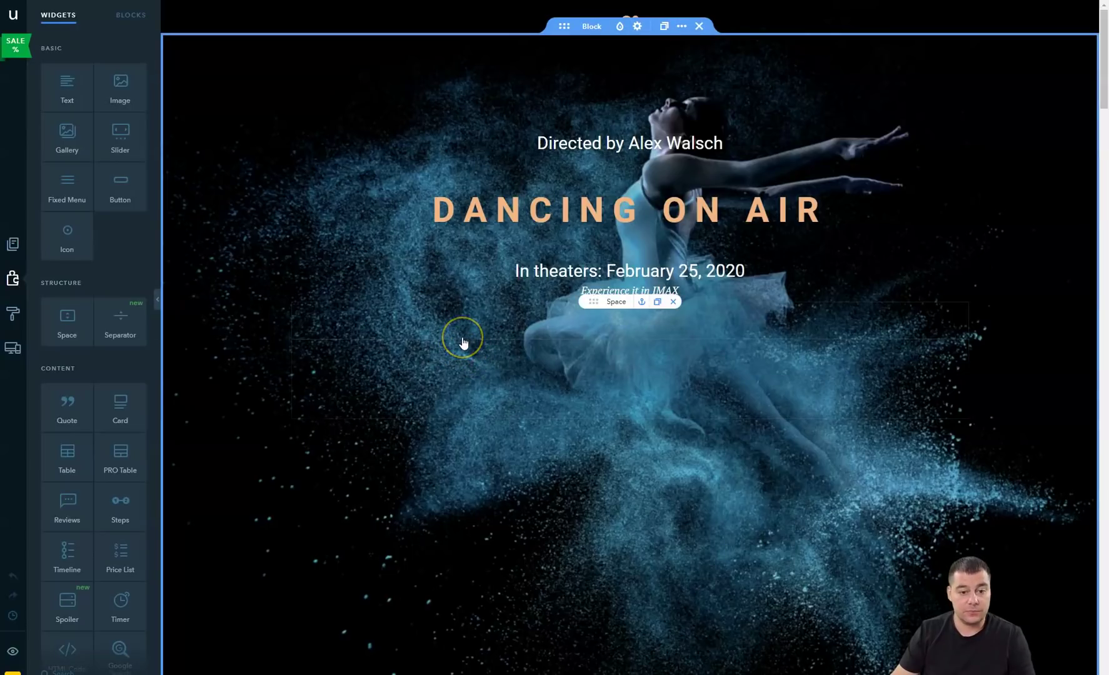
{"action": "scroll", "coordinate": [463, 342], "scroll_direction": "down", "scroll_amount": 5}
{"action": "scroll", "coordinate": [463, 341], "scroll_direction": "up", "scroll_amount": 5}
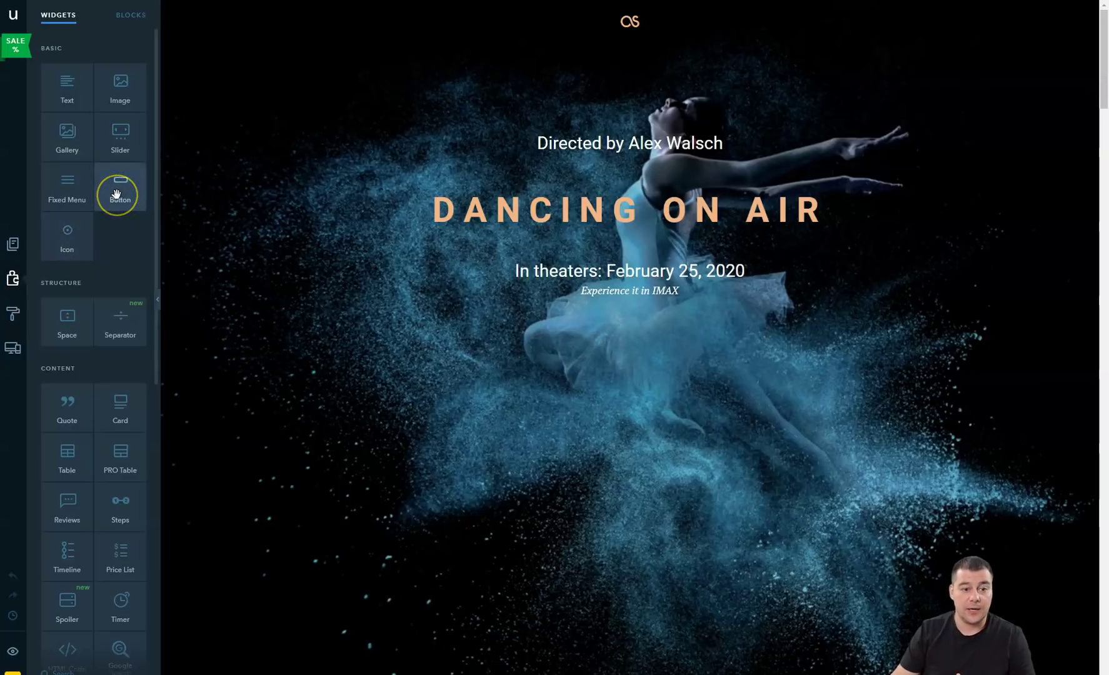
Preview the fixed menu and other Content, Media and Contact widgets in the catalogue.
{"action": "left_click", "coordinate": [78, 195]}
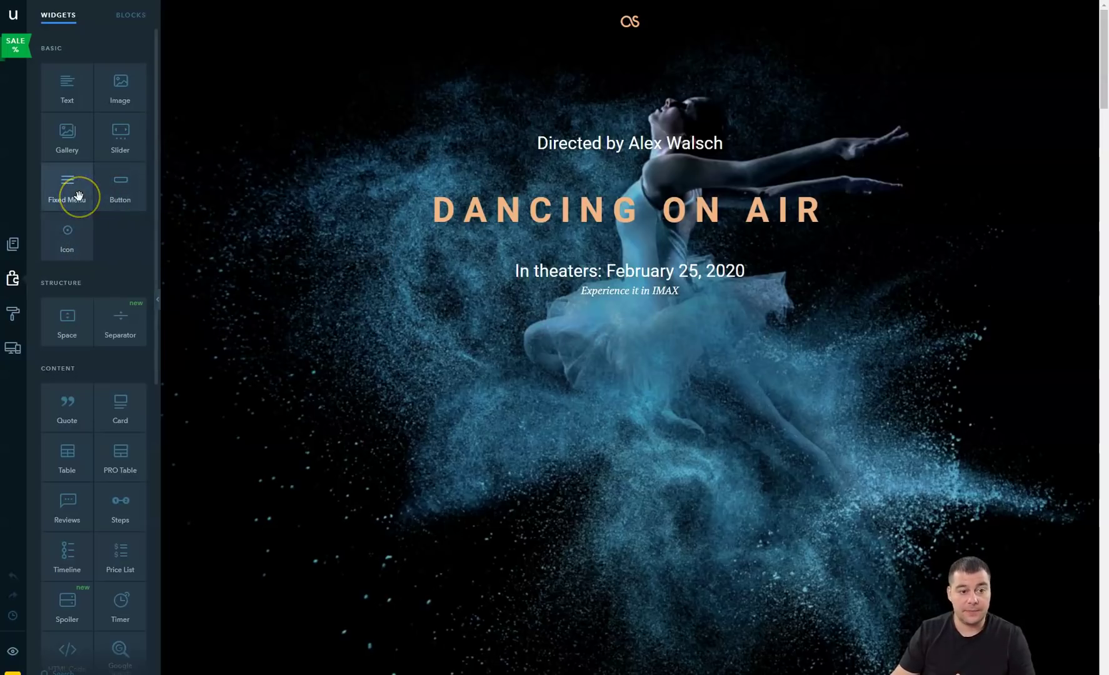
{"action": "mouse_move", "coordinate": [79, 195]}
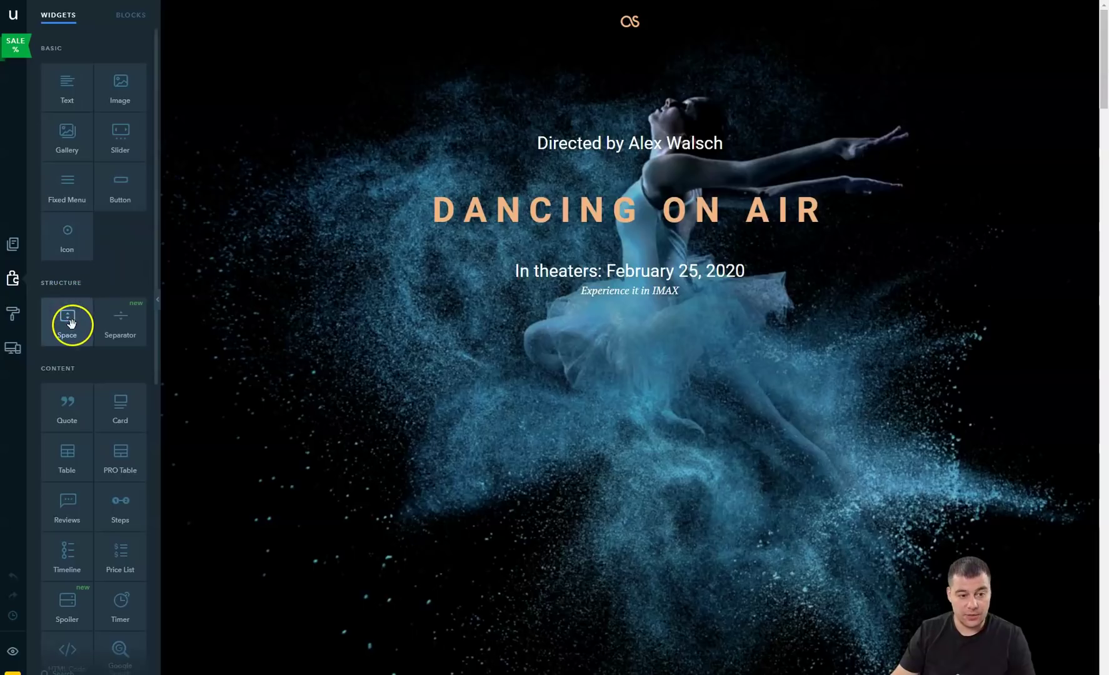
{"action": "mouse_move", "coordinate": [71, 323]}
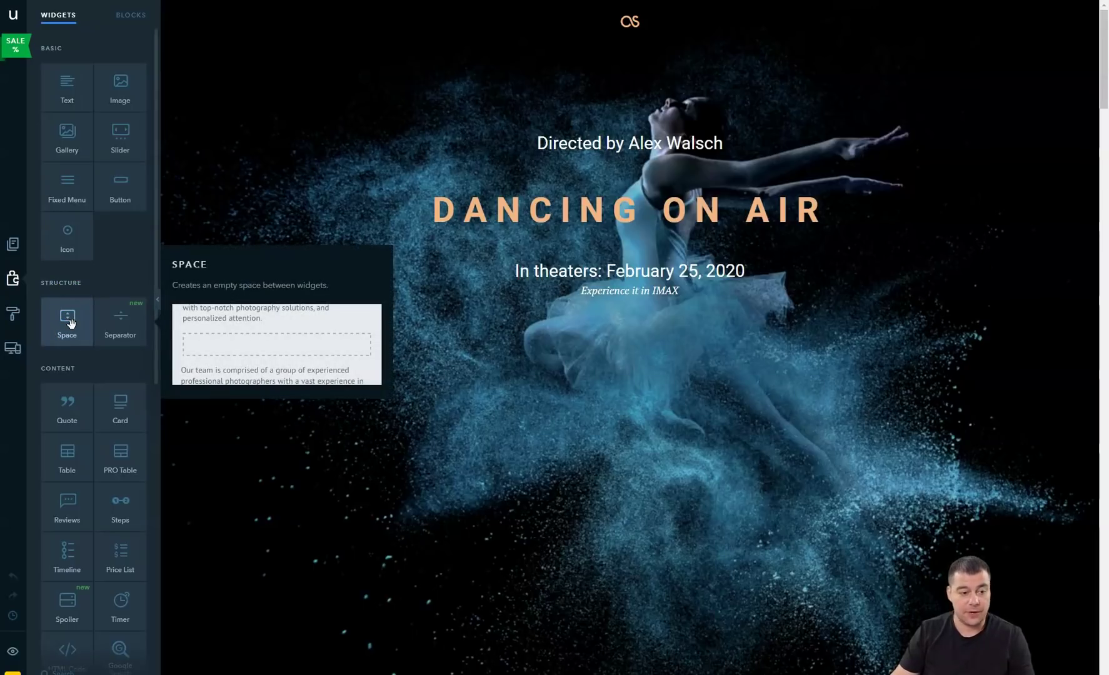
{"action": "scroll", "coordinate": [72, 323], "scroll_direction": "down", "scroll_amount": 3}
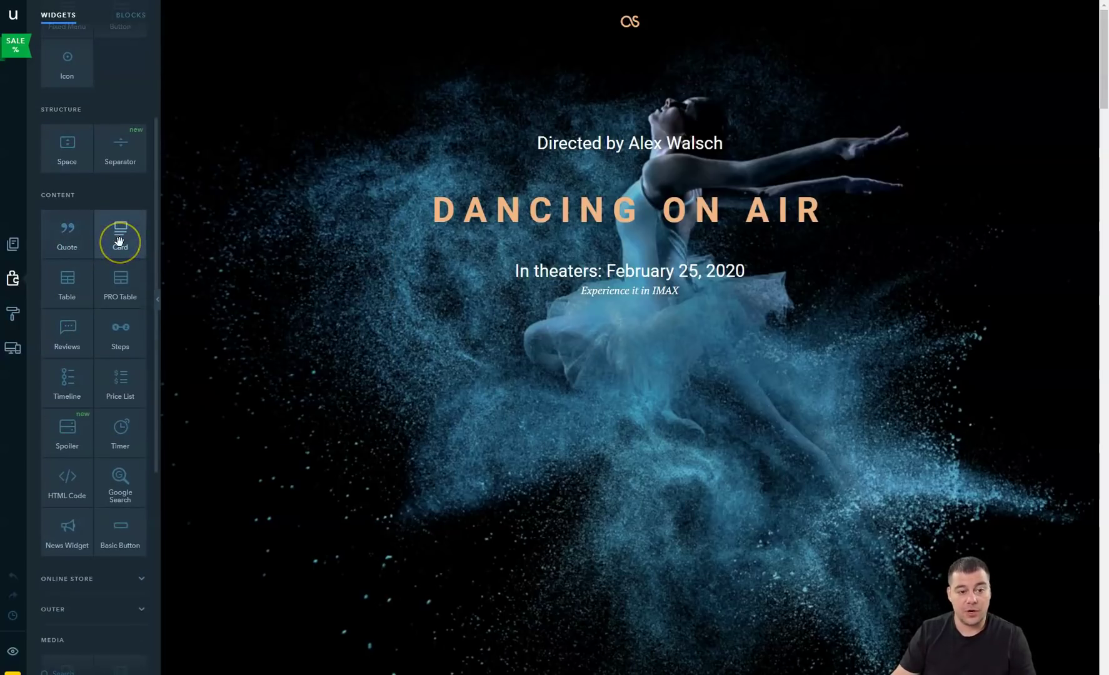
{"action": "mouse_move", "coordinate": [119, 241]}
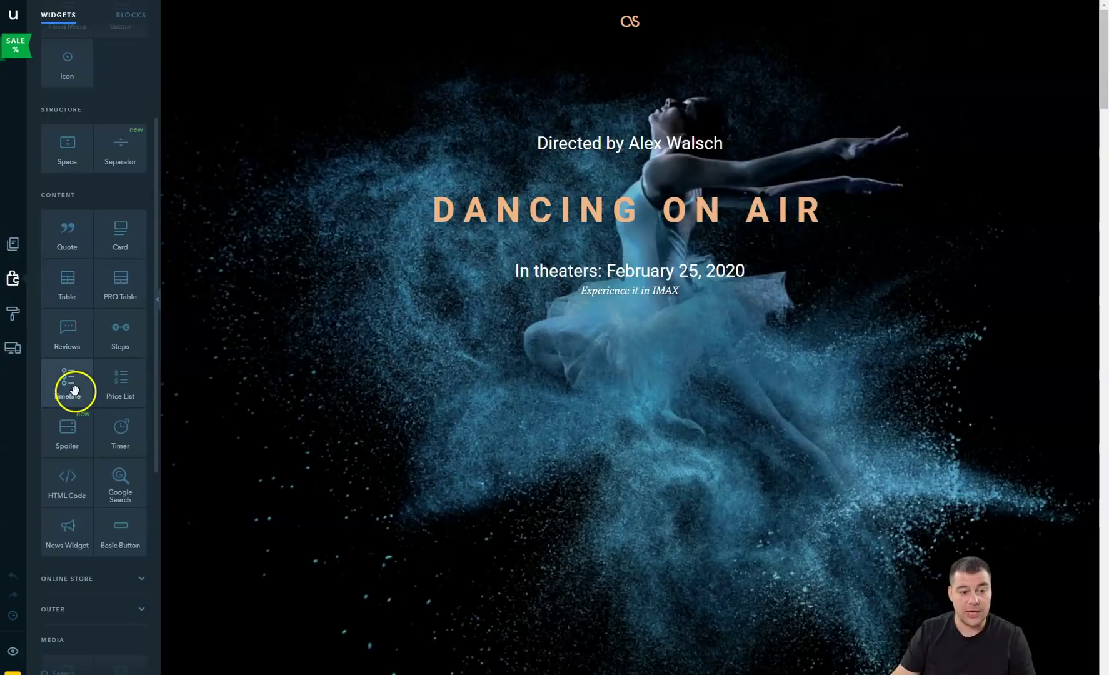
{"action": "mouse_move", "coordinate": [124, 341]}
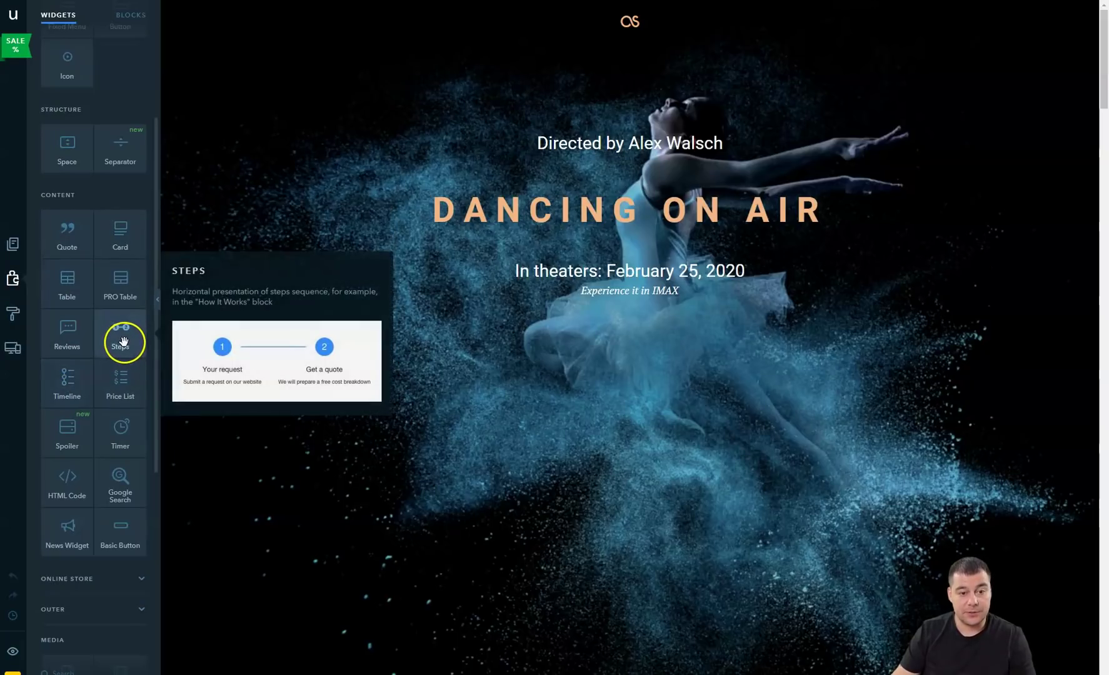
{"action": "scroll", "coordinate": [124, 341], "scroll_direction": "down", "scroll_amount": 2}
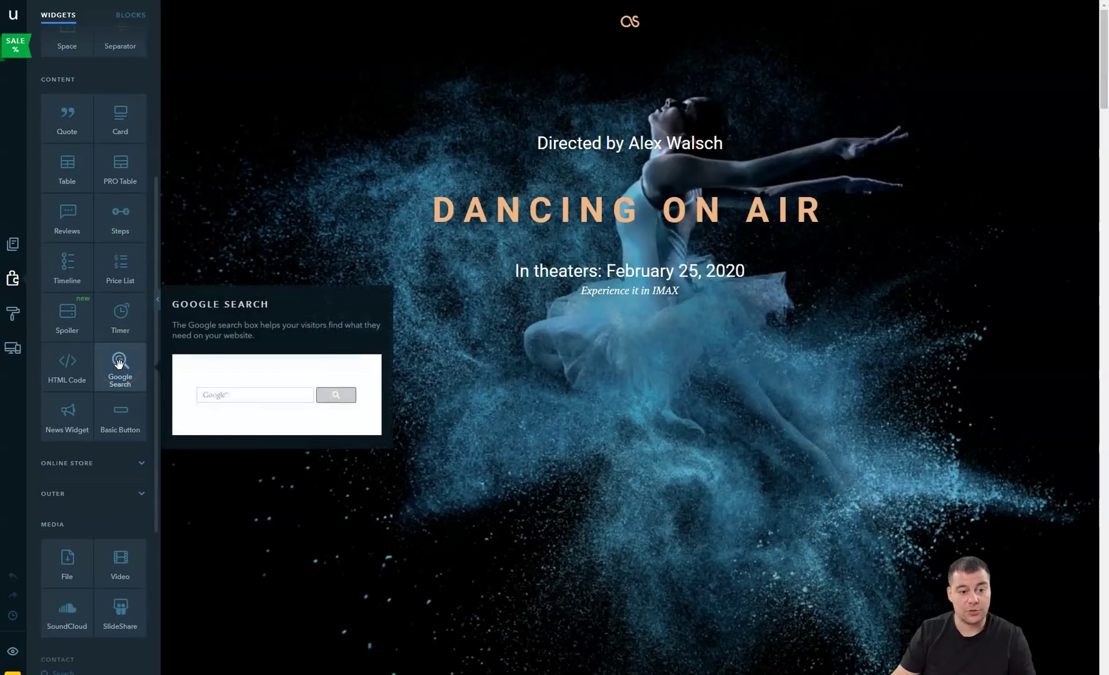
{"action": "mouse_move", "coordinate": [66, 376]}
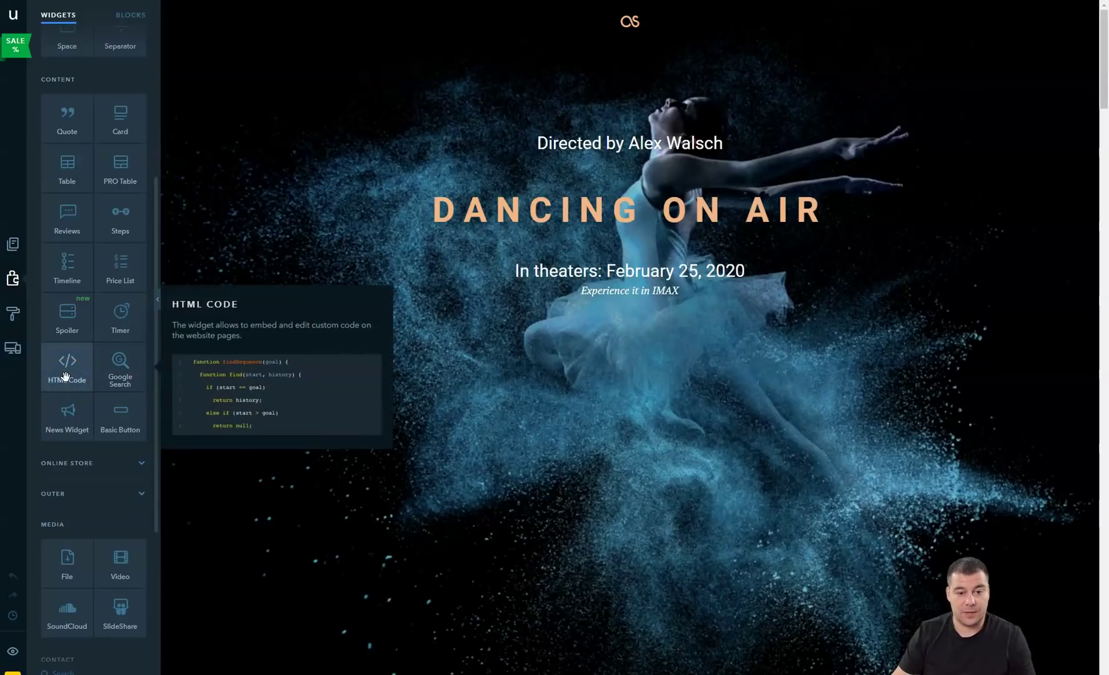
{"action": "left_click", "coordinate": [67, 410]}
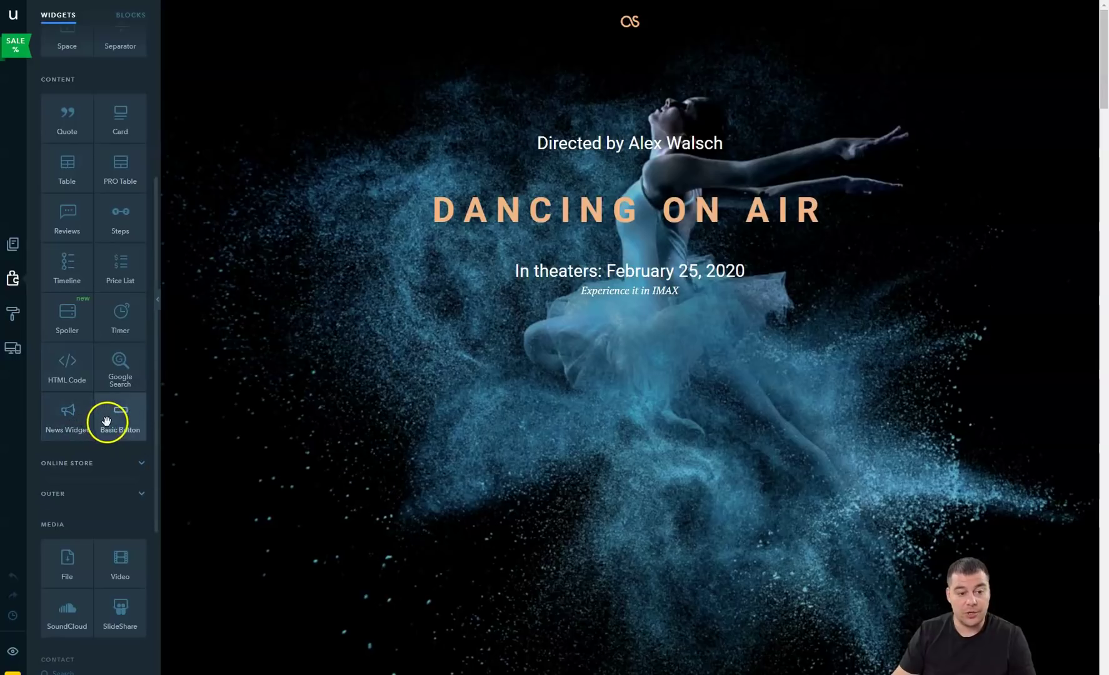
{"action": "mouse_move", "coordinate": [123, 415]}
{"action": "scroll", "coordinate": [123, 414], "scroll_direction": "down", "scroll_amount": 2}
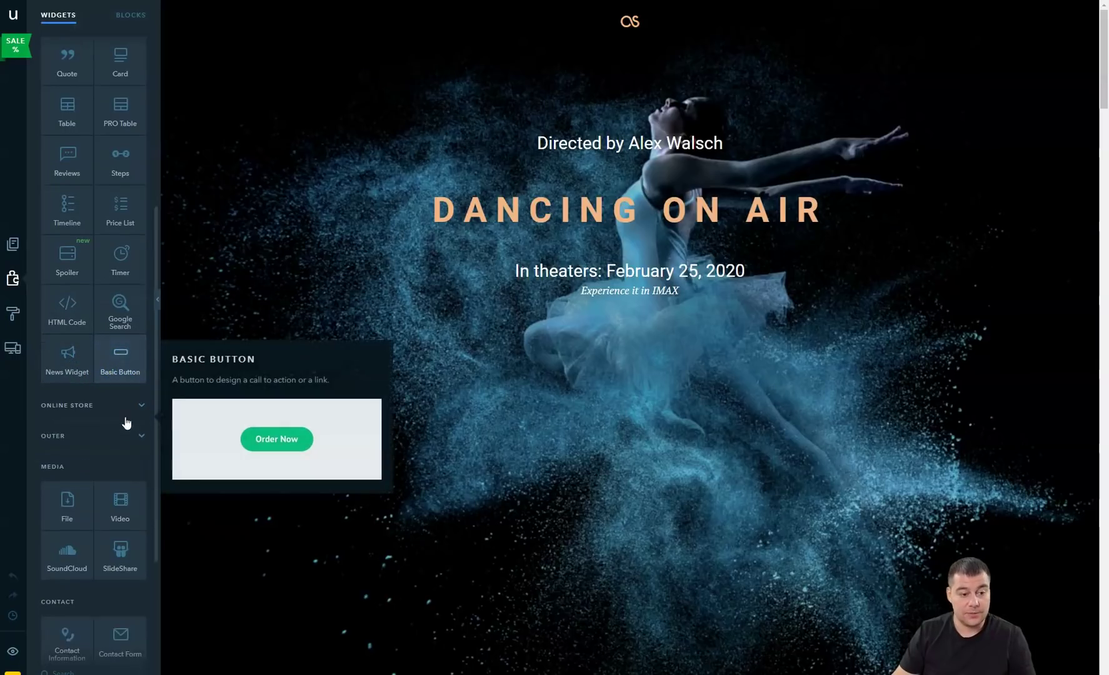
{"action": "left_click", "coordinate": [109, 346]}
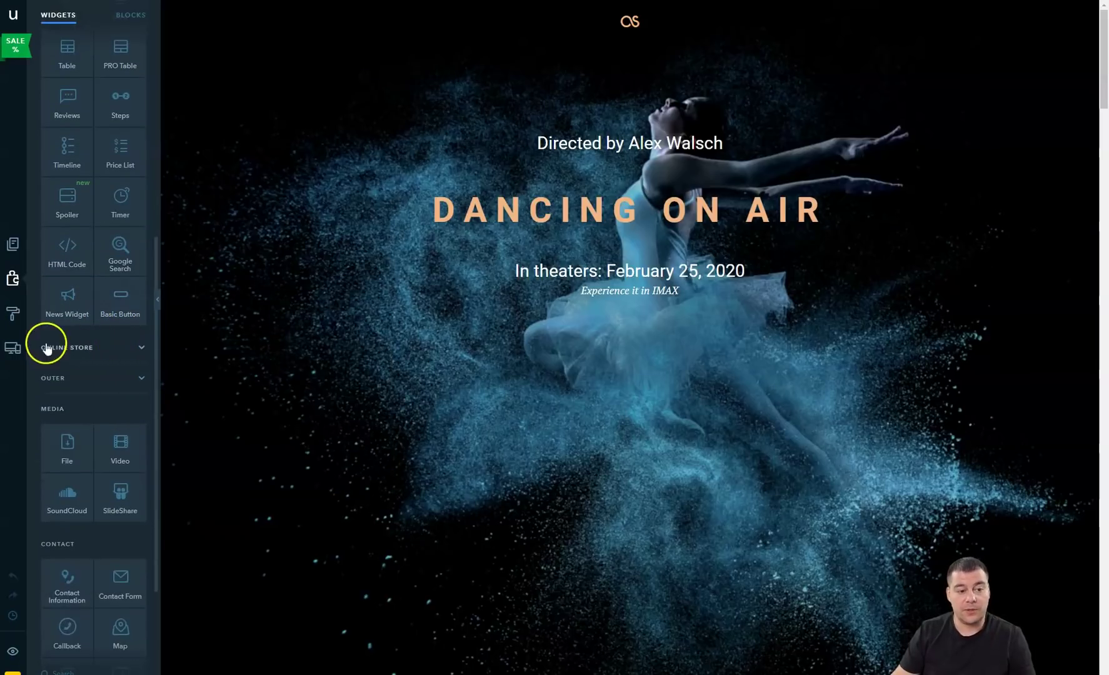
{"action": "left_click", "coordinate": [142, 349]}
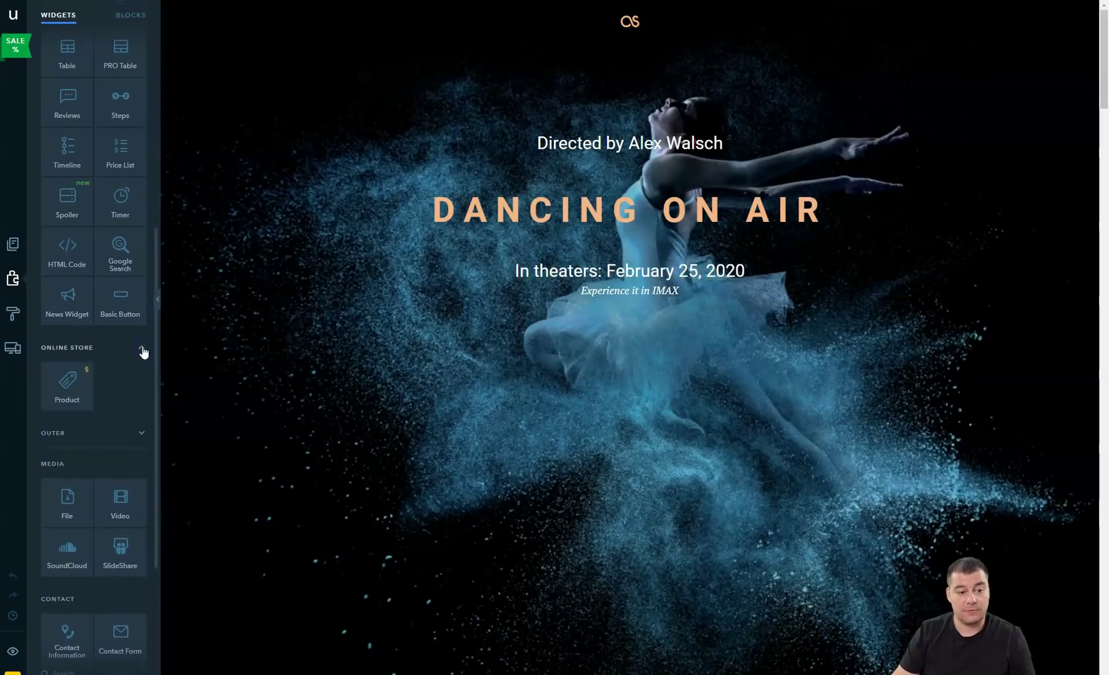
{"action": "left_click", "coordinate": [140, 349]}
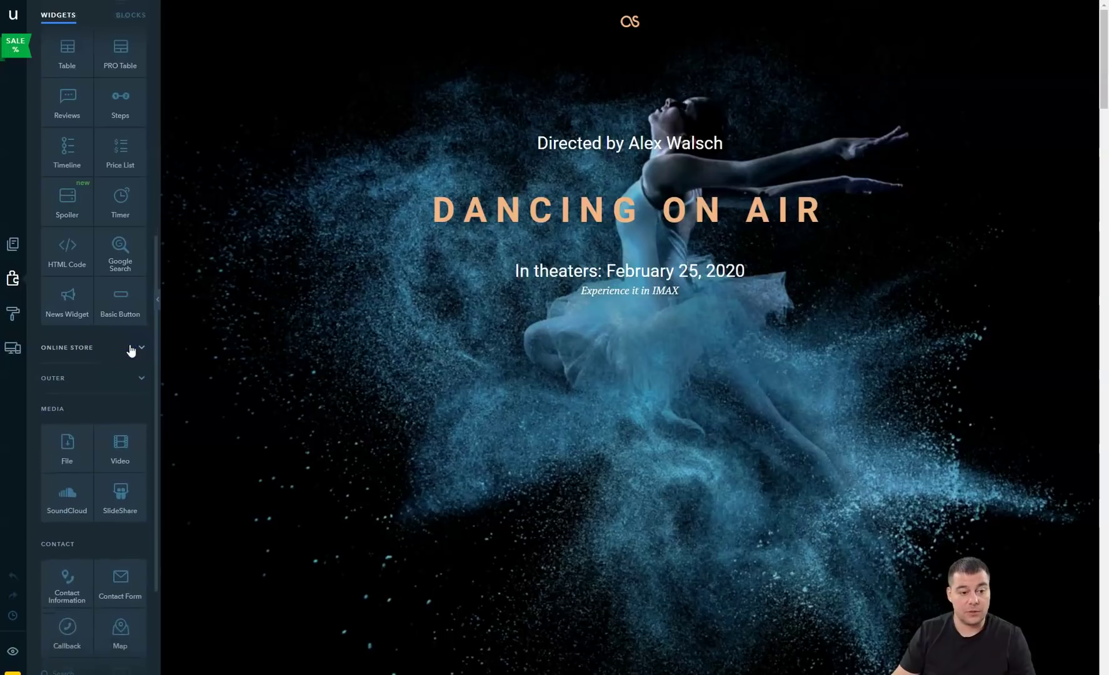
{"action": "left_click", "coordinate": [142, 379]}
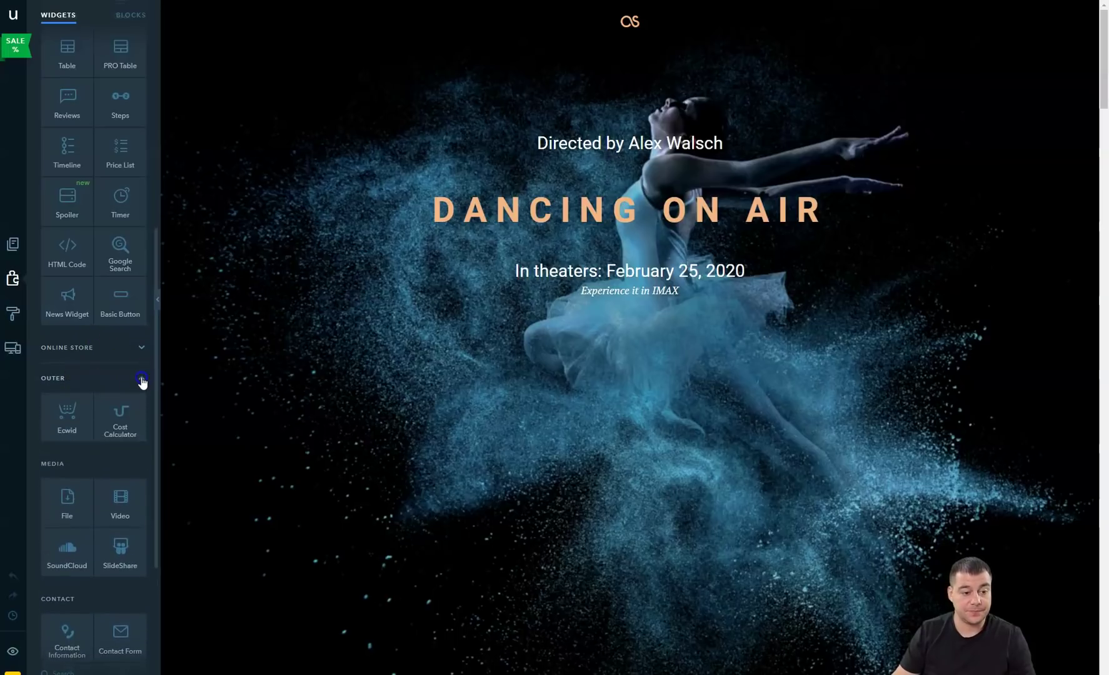
{"action": "left_click", "coordinate": [142, 379]}
{"action": "scroll", "coordinate": [93, 425], "scroll_direction": "down", "scroll_amount": 2}
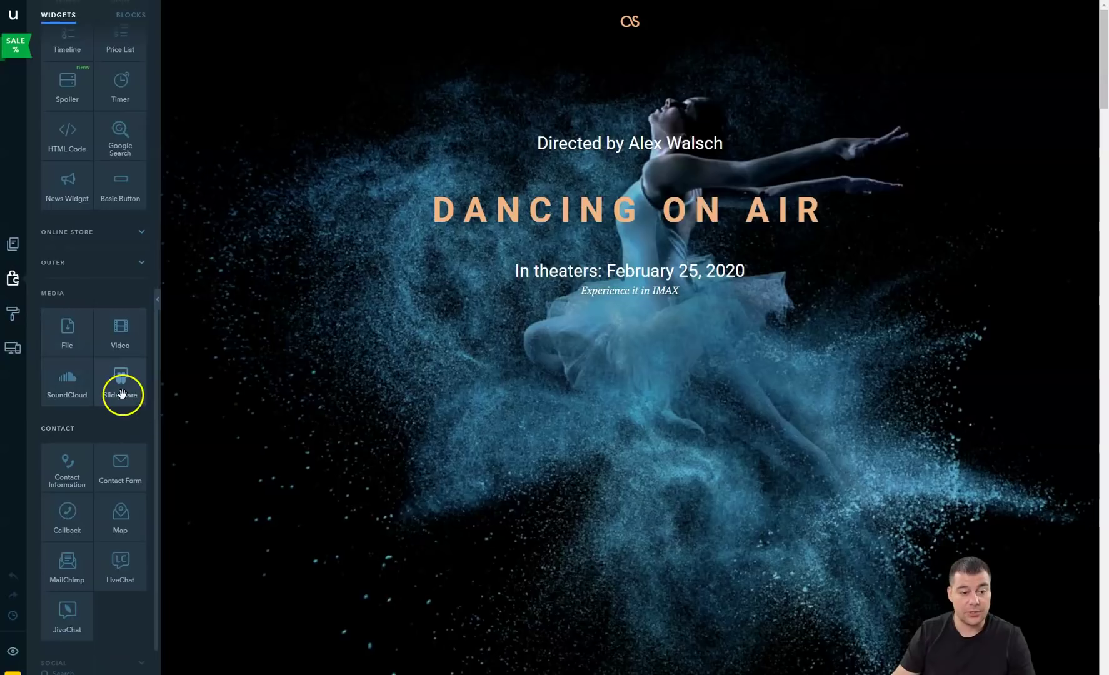
{"action": "scroll", "coordinate": [122, 392], "scroll_direction": "down", "scroll_amount": 1}
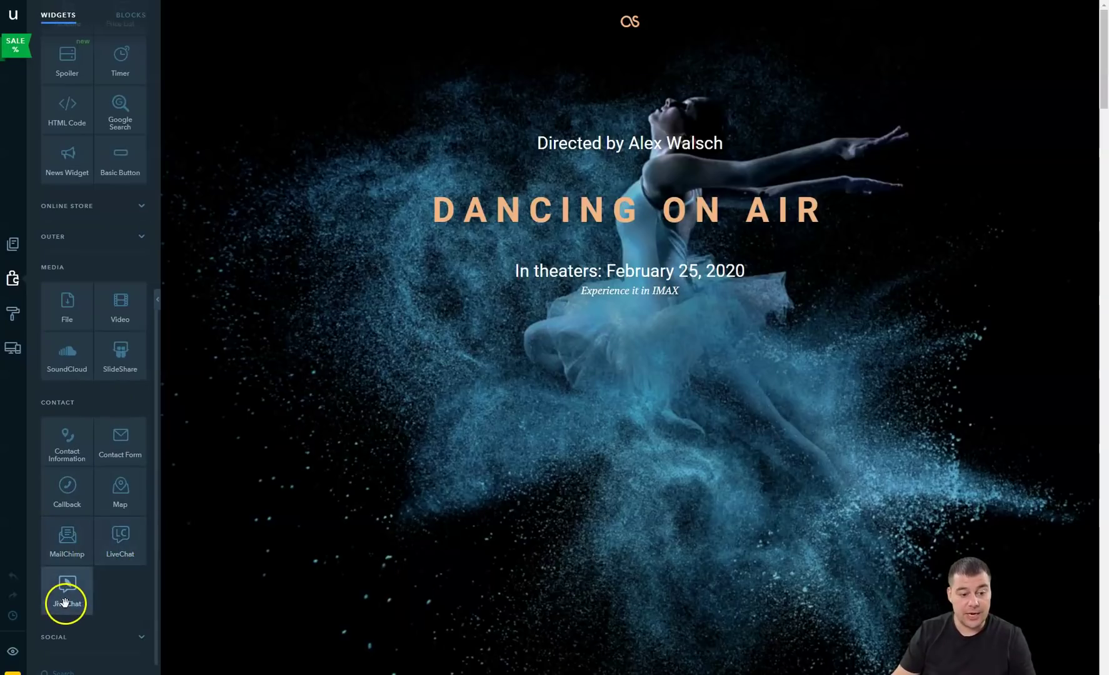
{"action": "left_click", "coordinate": [142, 636]}
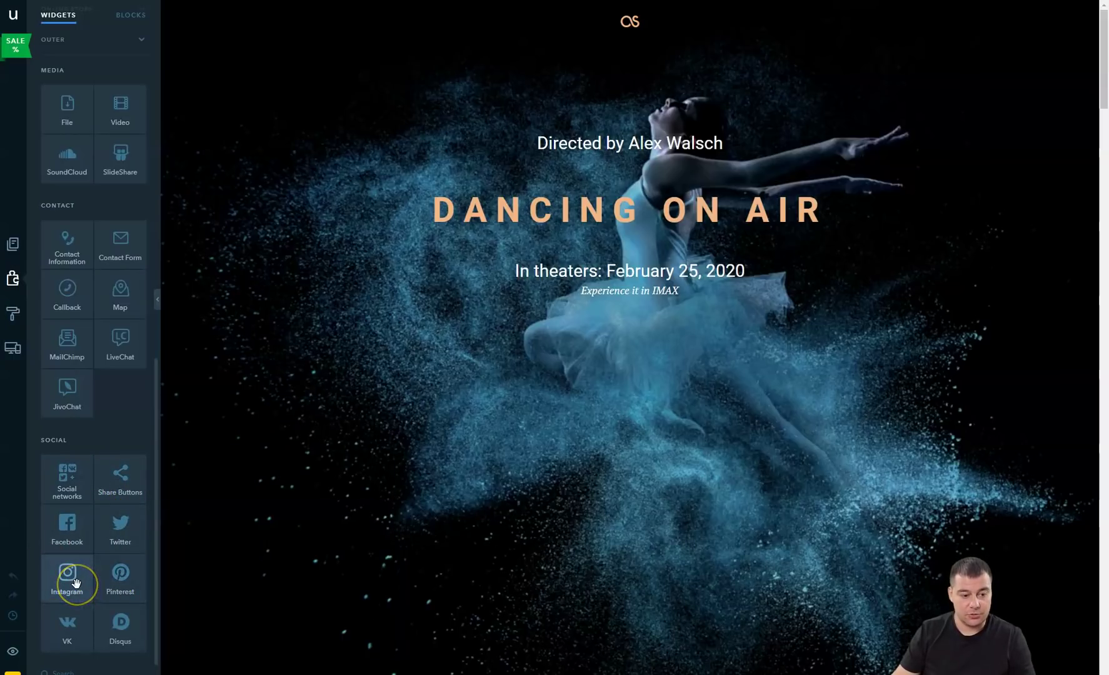
{"action": "mouse_move", "coordinate": [76, 583]}
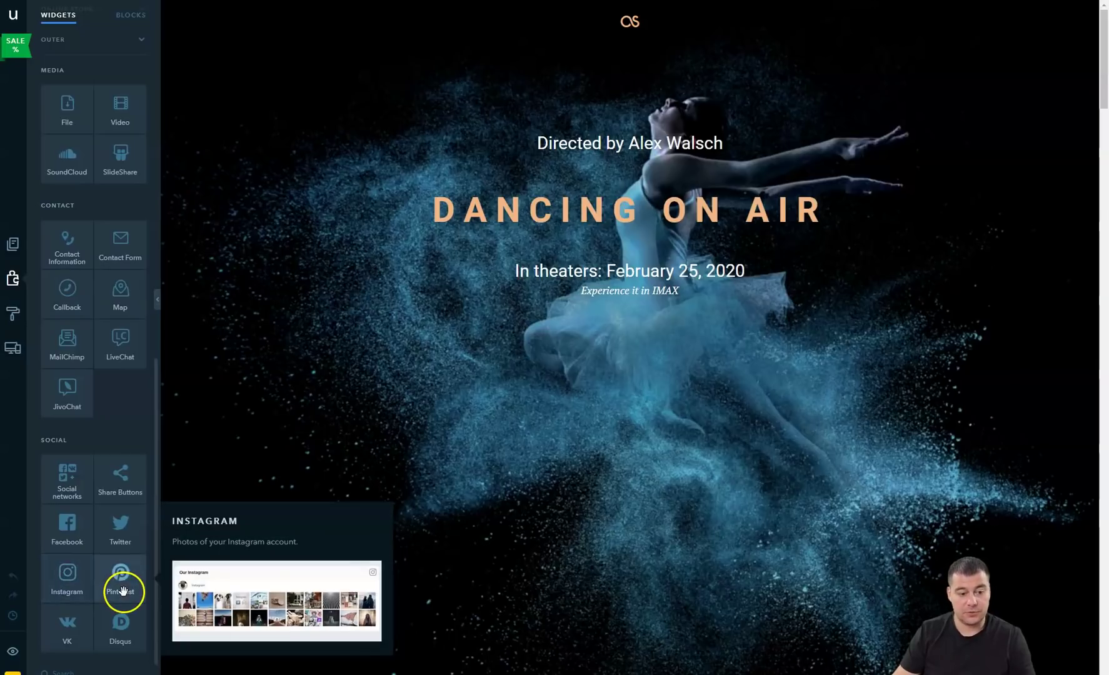
{"action": "mouse_move", "coordinate": [123, 588]}
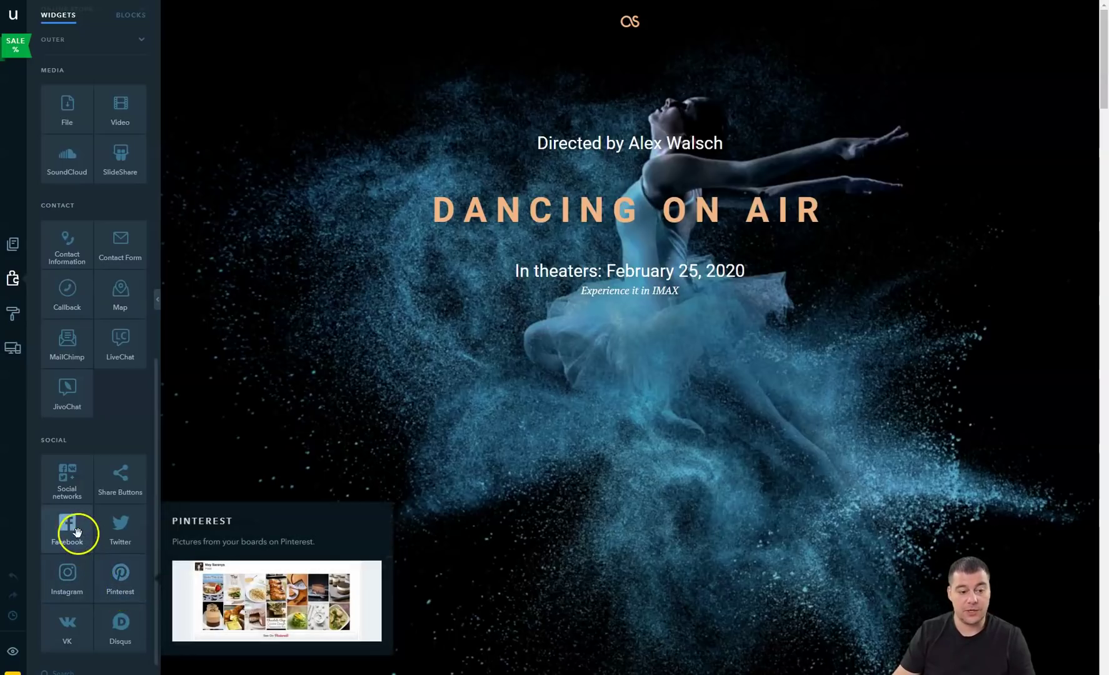
{"action": "mouse_move", "coordinate": [70, 525]}
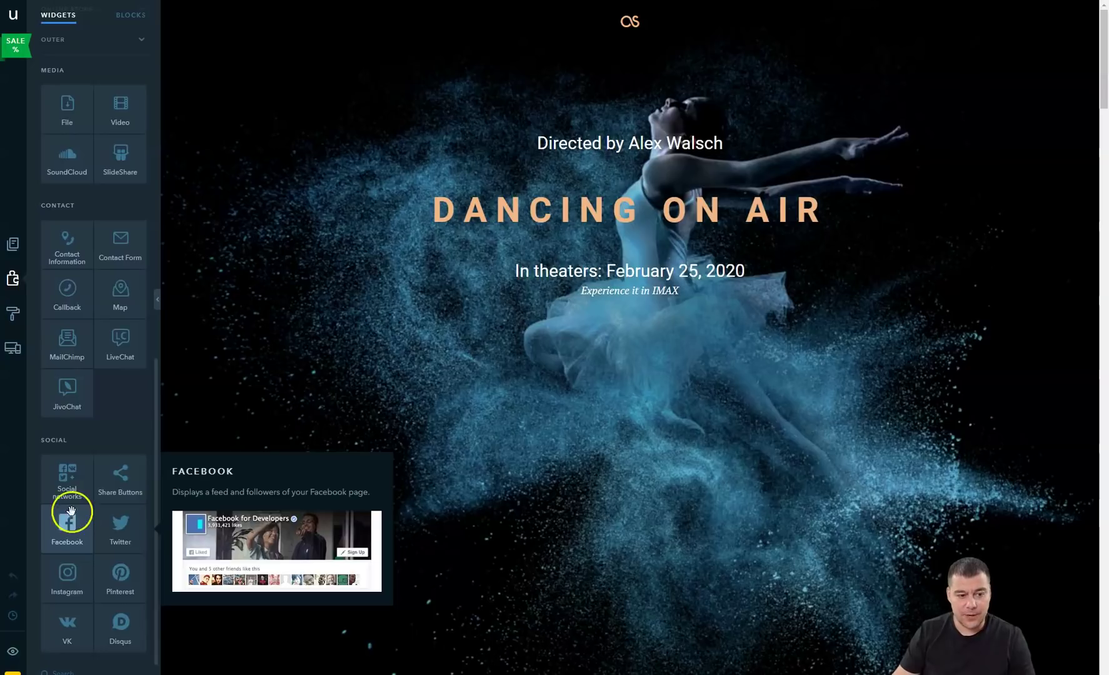
{"action": "mouse_move", "coordinate": [66, 481]}
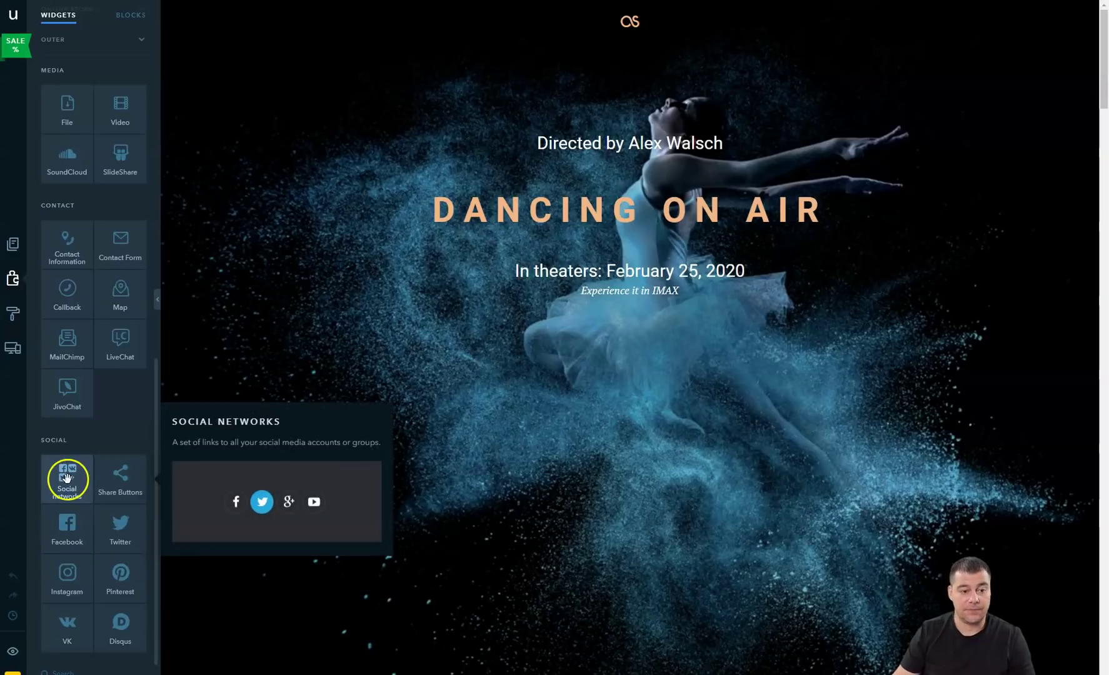
{"action": "scroll", "coordinate": [94, 416], "scroll_direction": "up", "scroll_amount": 15}
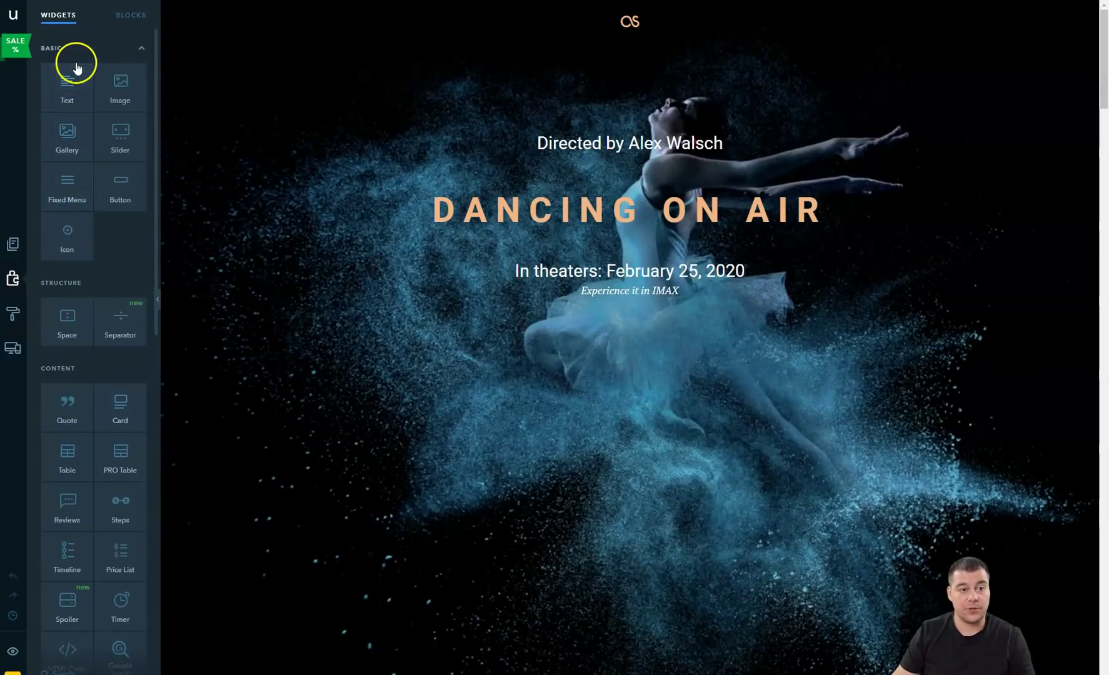
Glance at the ready-made blocks library, then show the list of addable widgets.
{"action": "left_click", "coordinate": [127, 18]}
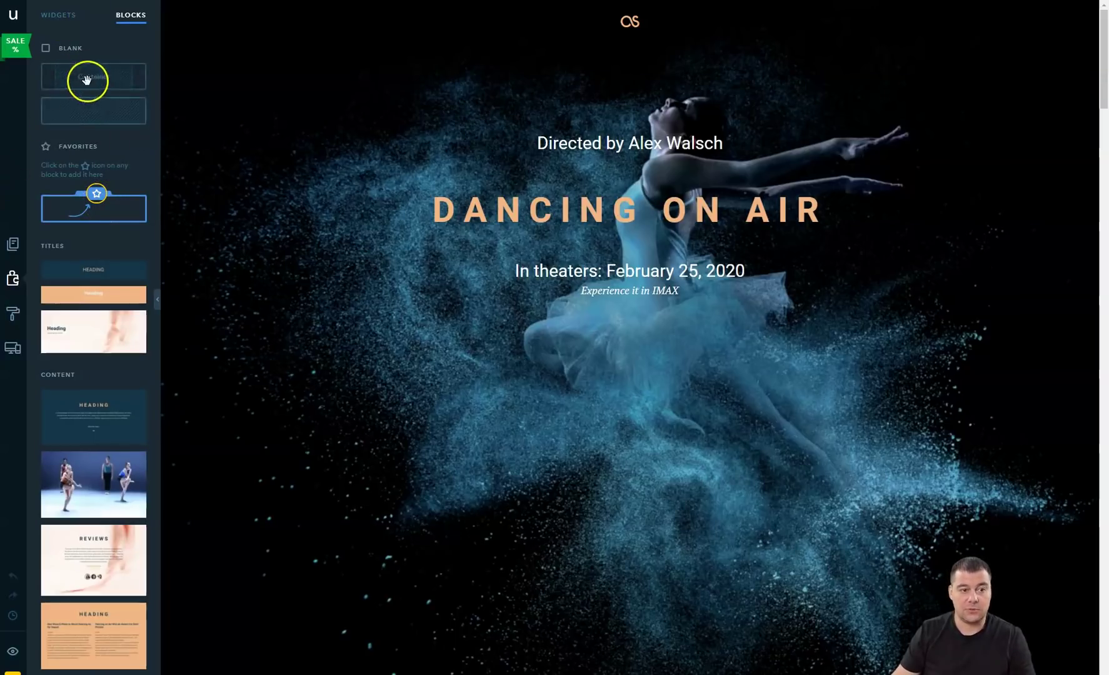
{"action": "left_click", "coordinate": [58, 16]}
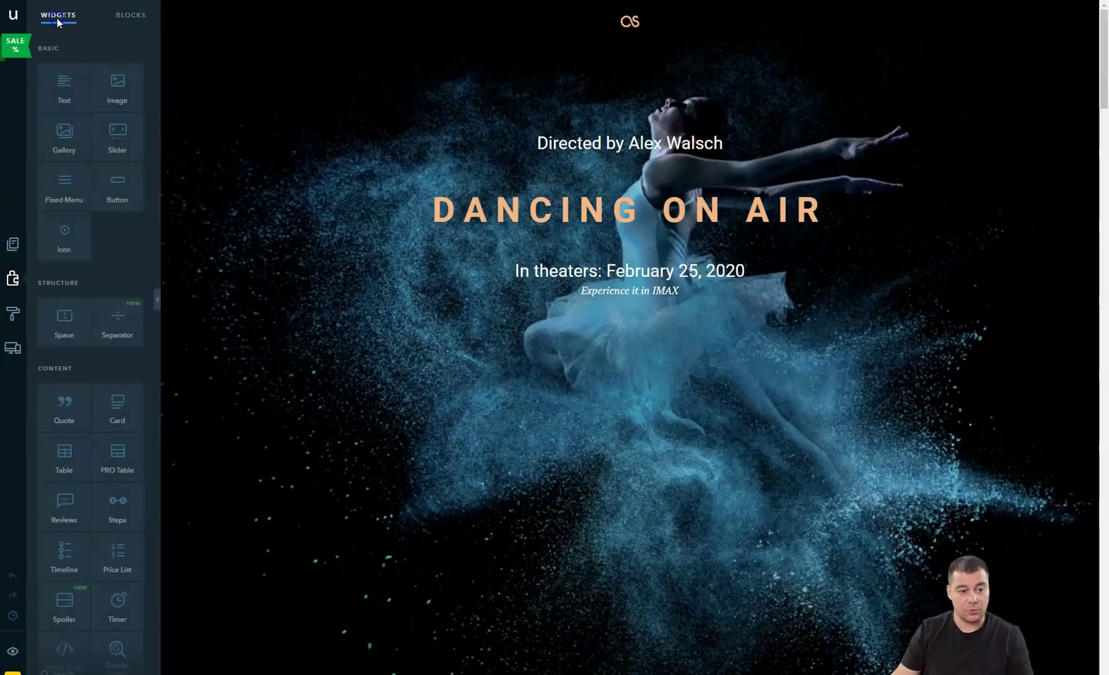
Bring up the Design panel and look over its colour scheme, background and font options.
{"action": "left_click", "coordinate": [14, 316]}
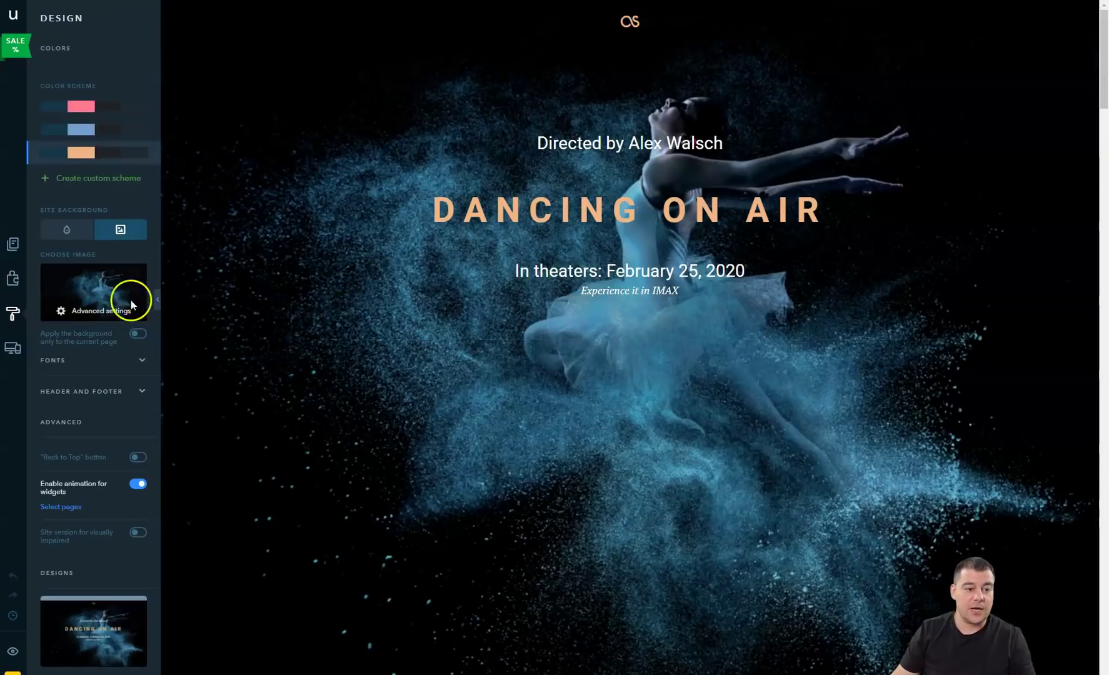
{"action": "mouse_move", "coordinate": [68, 298]}
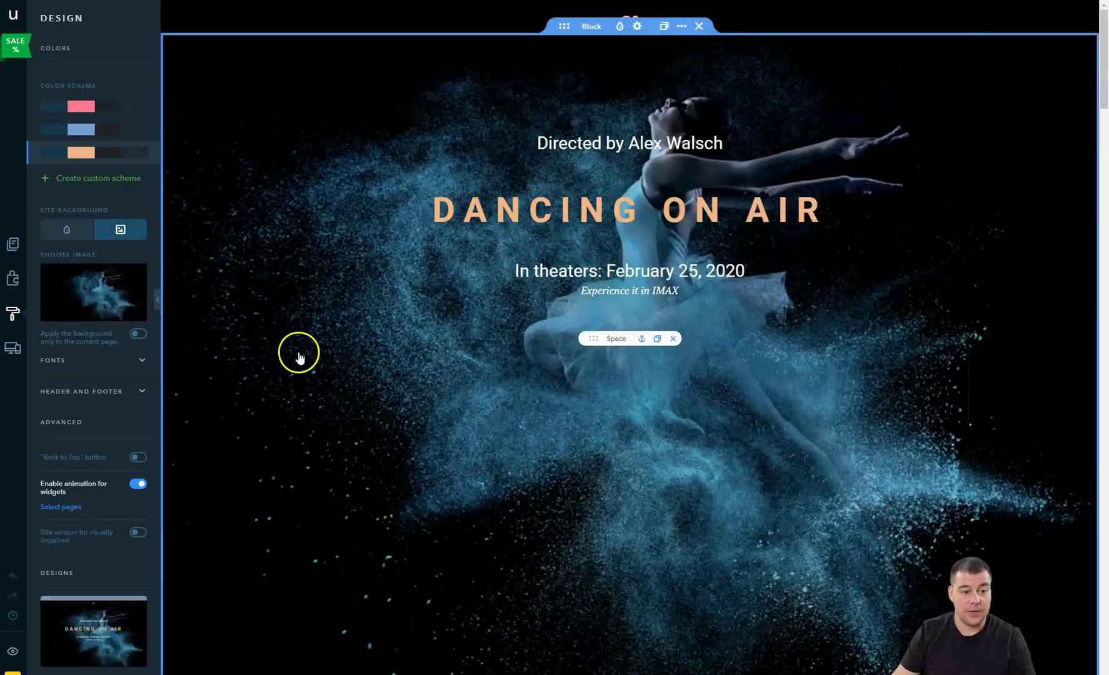
{"action": "scroll", "coordinate": [346, 357], "scroll_direction": "down", "scroll_amount": 3}
{"action": "scroll", "coordinate": [346, 357], "scroll_direction": "down", "scroll_amount": 2}
{"action": "scroll", "coordinate": [346, 356], "scroll_direction": "up", "scroll_amount": 5}
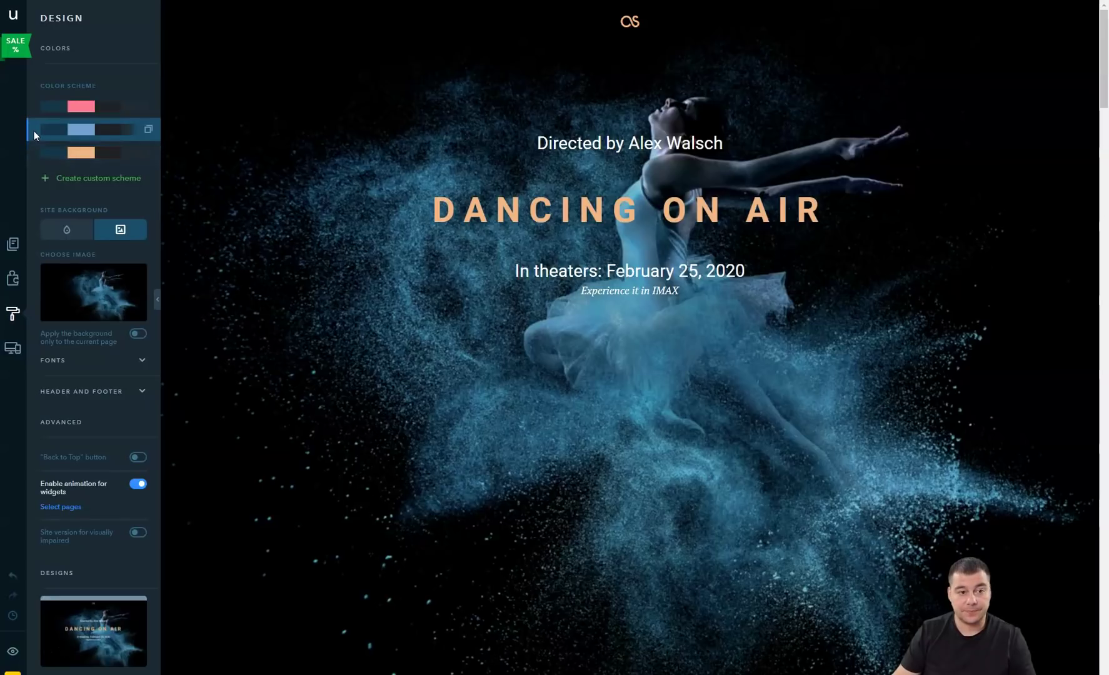
Try the pink and blue colour schemes, then apply the orange scheme.
{"action": "scroll", "coordinate": [555, 398], "scroll_direction": "down", "scroll_amount": 5}
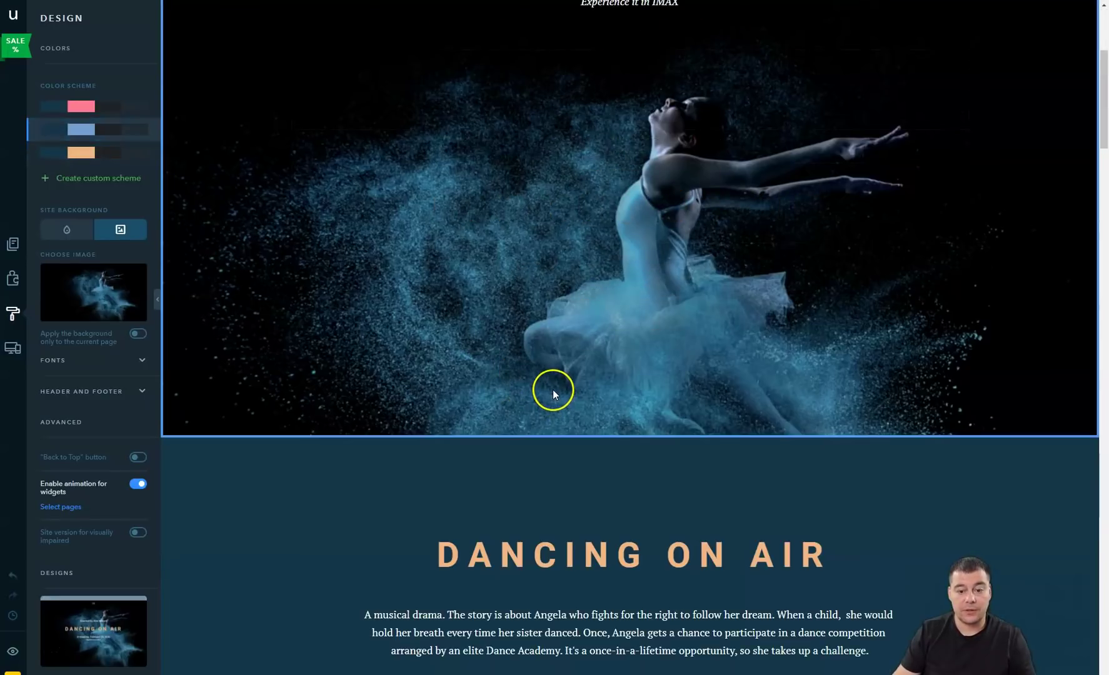
{"action": "scroll", "coordinate": [553, 392], "scroll_direction": "down", "scroll_amount": 10}
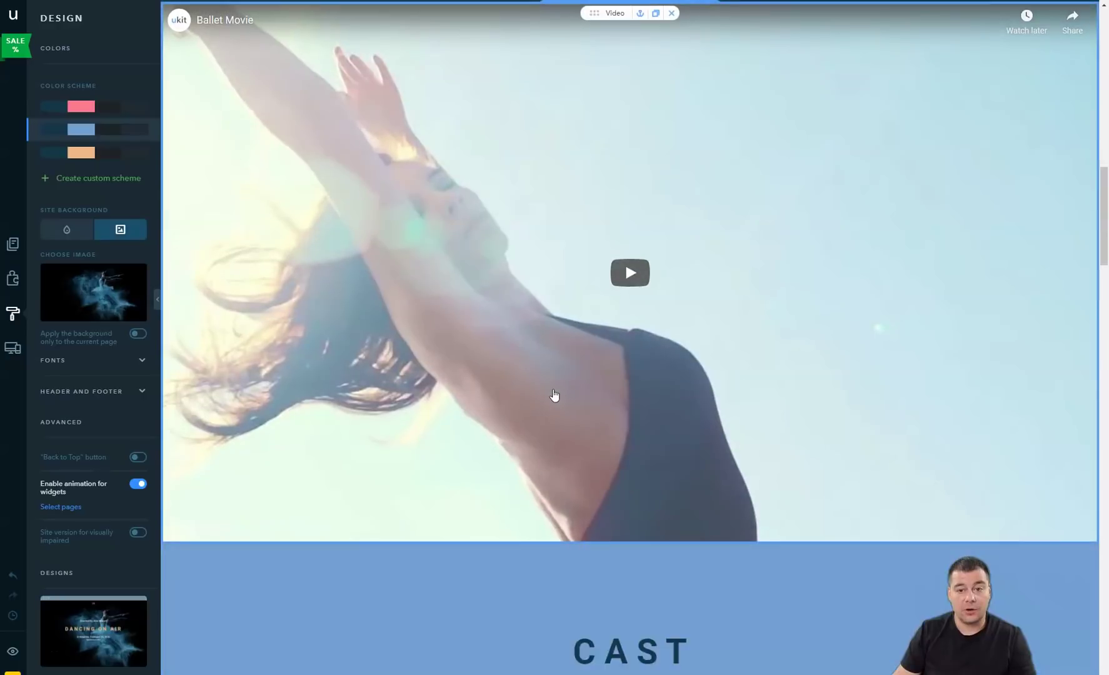
{"action": "scroll", "coordinate": [553, 393], "scroll_direction": "down", "scroll_amount": 14}
{"action": "scroll", "coordinate": [554, 394], "scroll_direction": "up", "scroll_amount": 5}
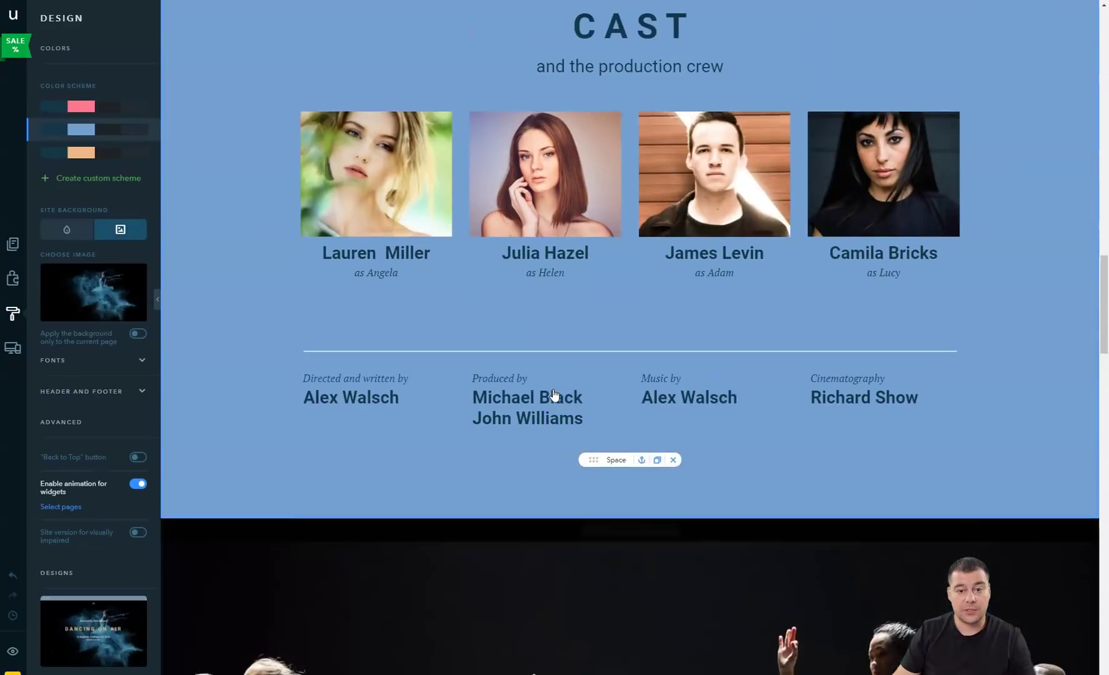
{"action": "left_click", "coordinate": [32, 107]}
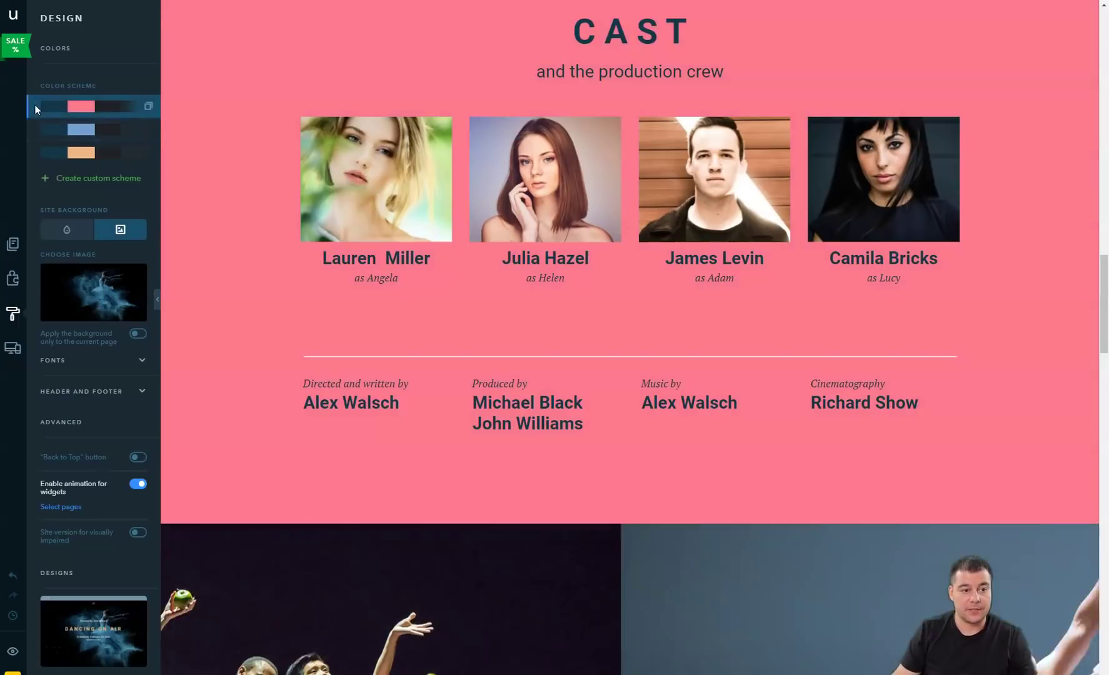
{"action": "left_click", "coordinate": [30, 128]}
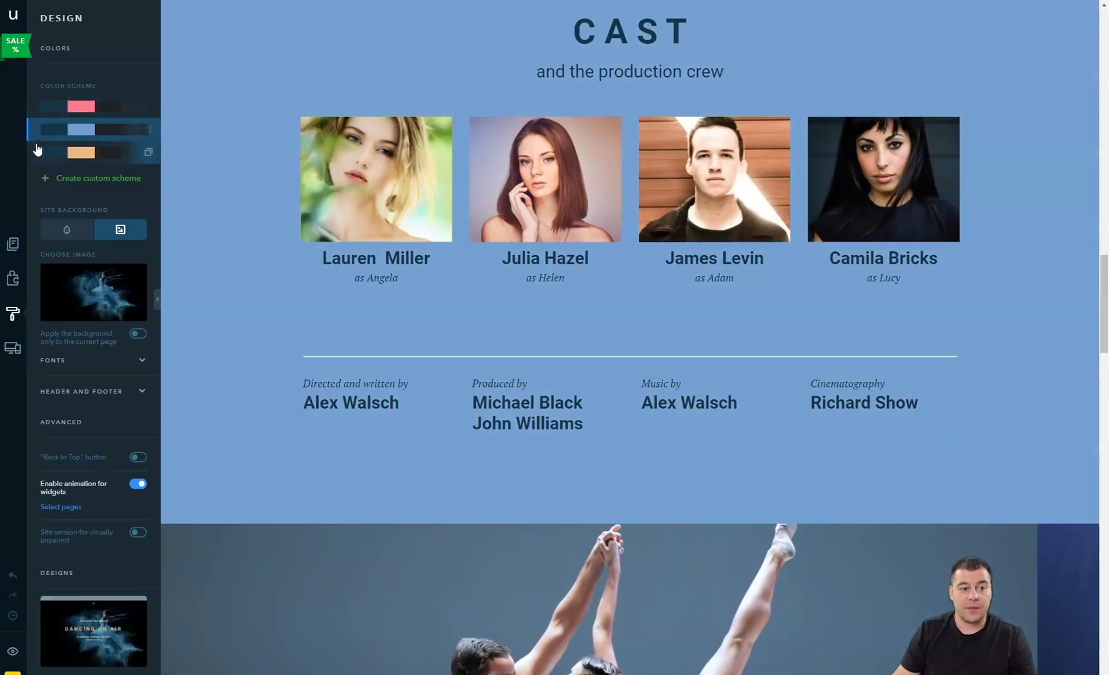
{"action": "left_click", "coordinate": [27, 155]}
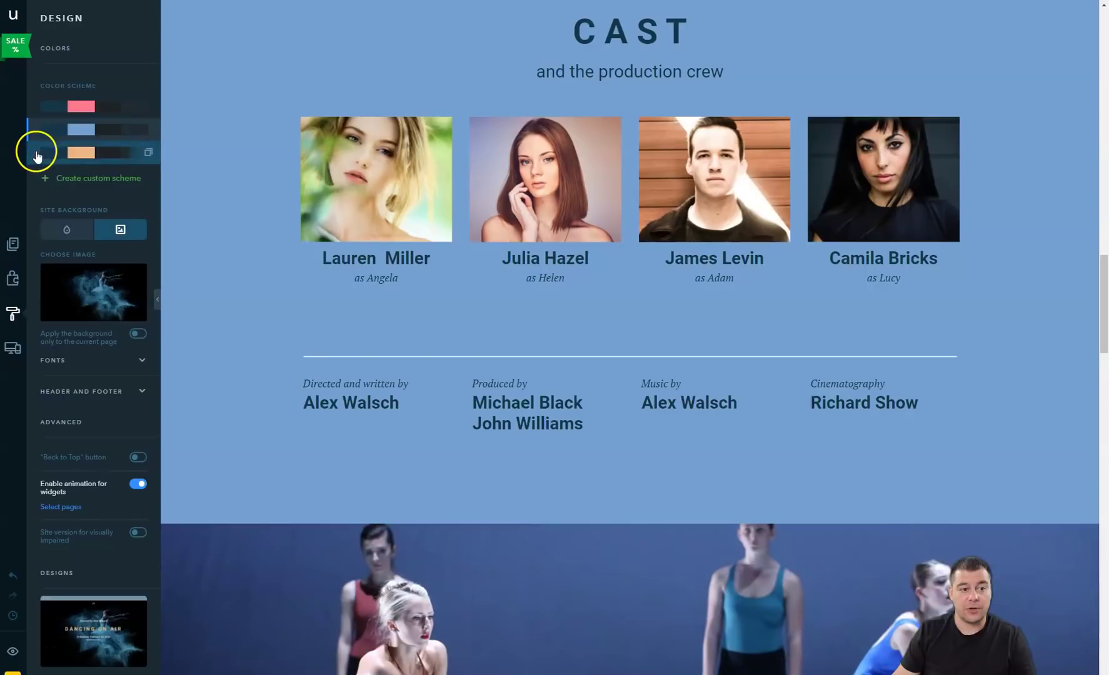
{"action": "left_click", "coordinate": [32, 157]}
{"action": "left_click", "coordinate": [61, 179]}
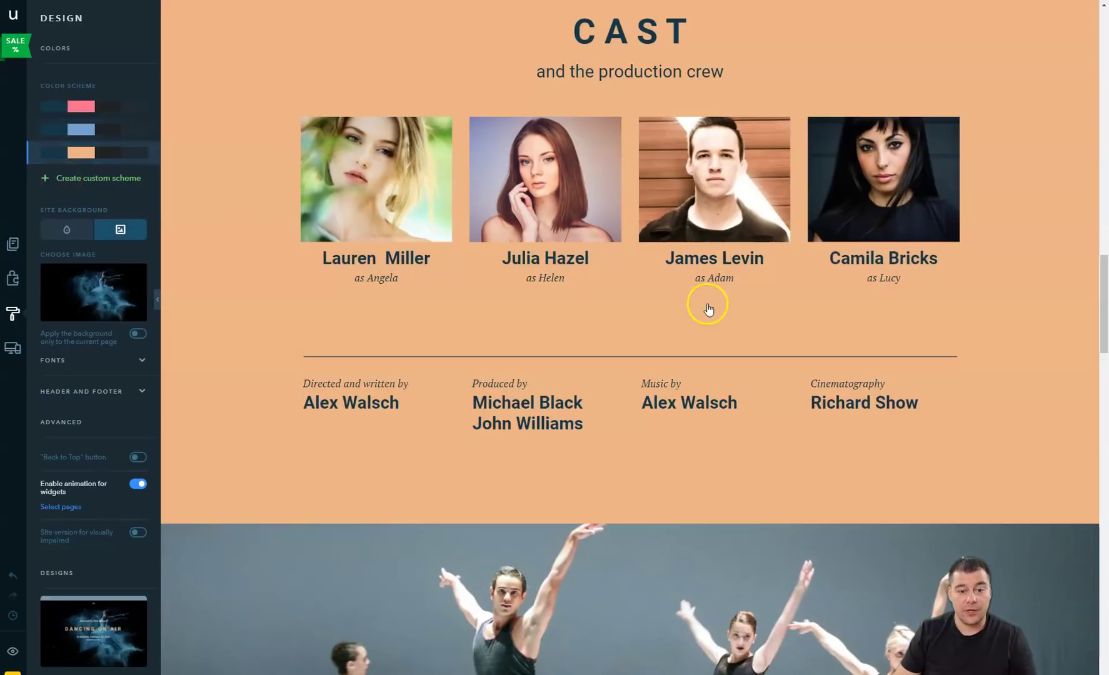
Compare blue and pink once more before settling on the orange colour scheme.
{"action": "scroll", "coordinate": [589, 294], "scroll_direction": "down", "scroll_amount": 6}
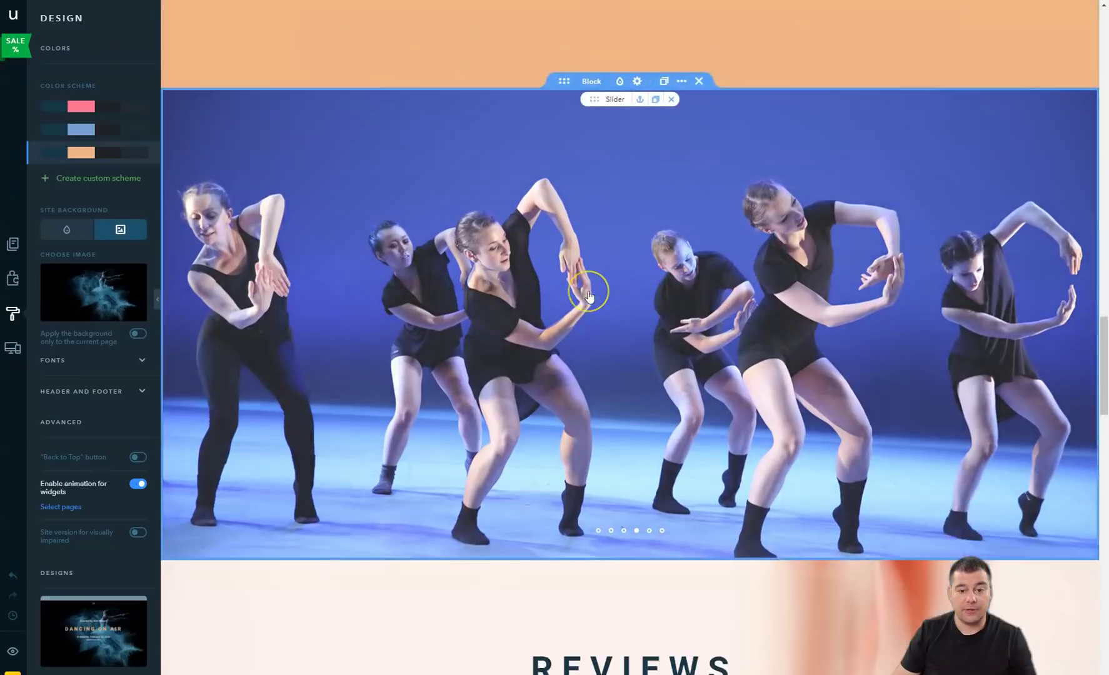
{"action": "scroll", "coordinate": [589, 294], "scroll_direction": "down", "scroll_amount": 10}
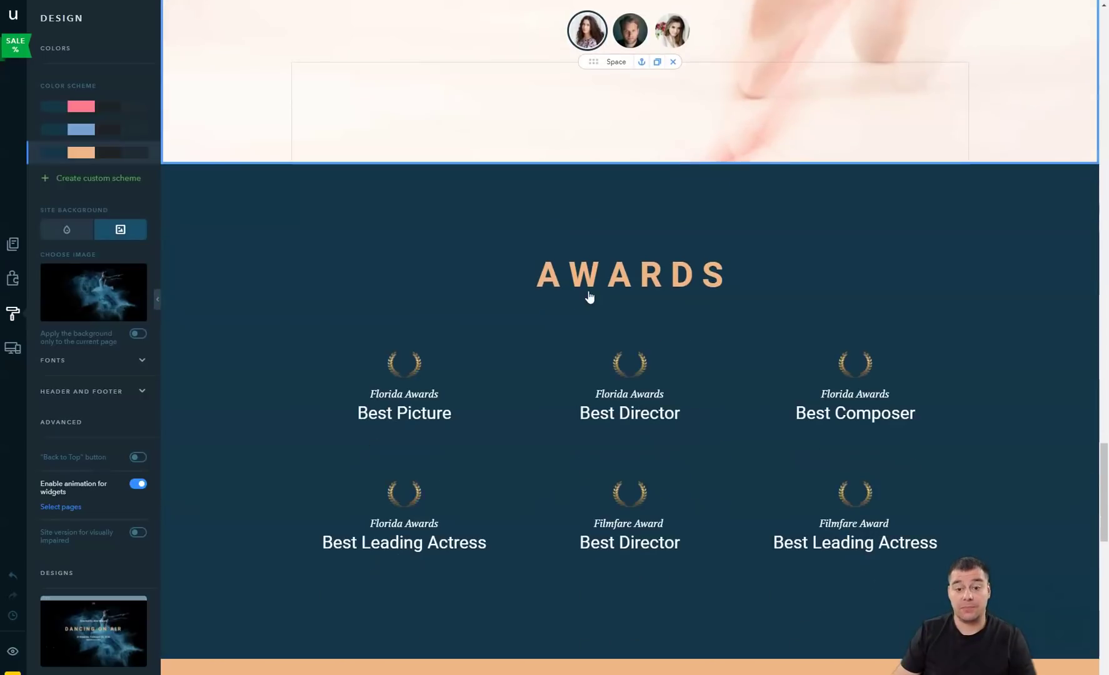
{"action": "scroll", "coordinate": [589, 294], "scroll_direction": "down", "scroll_amount": 2}
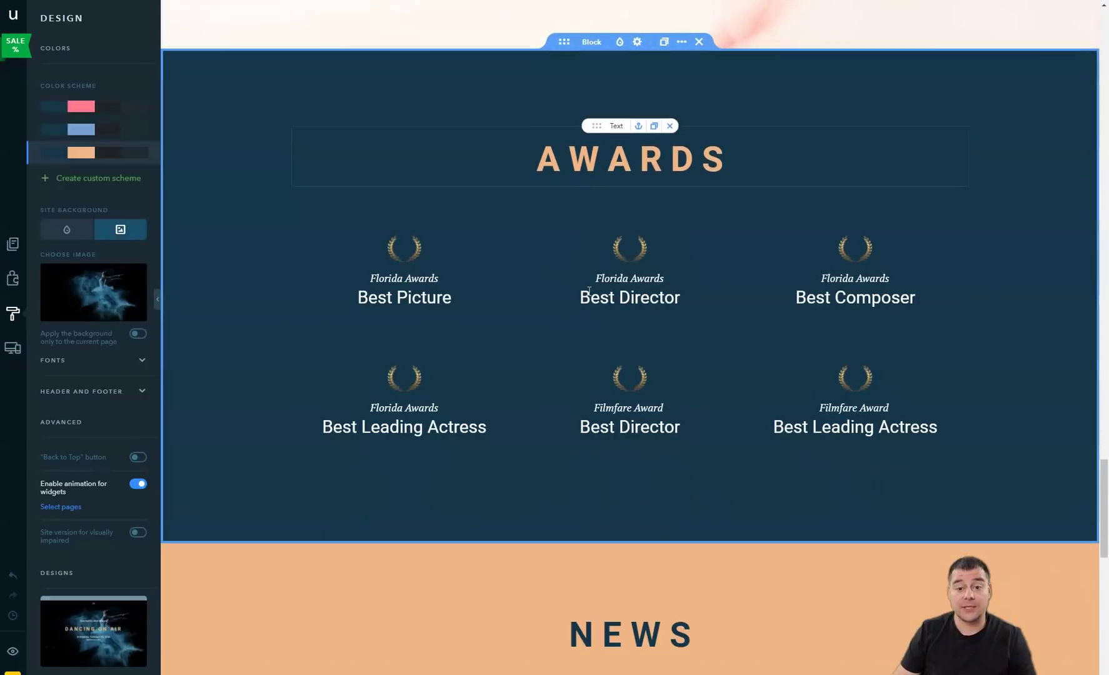
{"action": "left_click", "coordinate": [31, 134]}
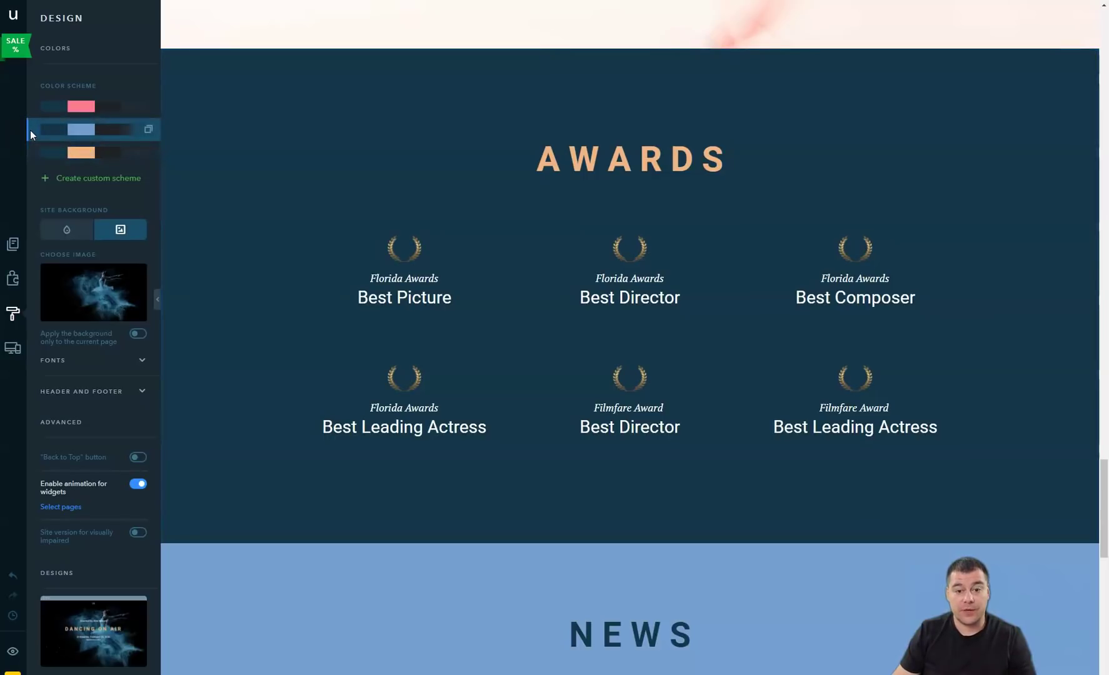
{"action": "scroll", "coordinate": [501, 410], "scroll_direction": "down", "scroll_amount": 5}
{"action": "scroll", "coordinate": [502, 410], "scroll_direction": "down", "scroll_amount": 4}
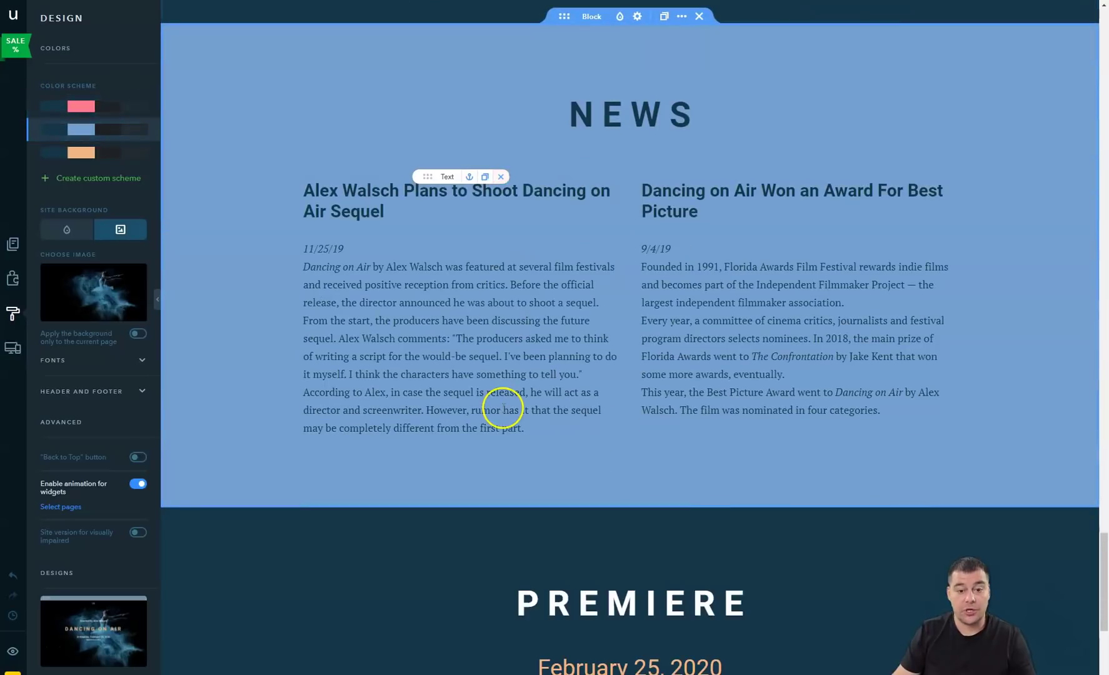
{"action": "left_click", "coordinate": [36, 109]}
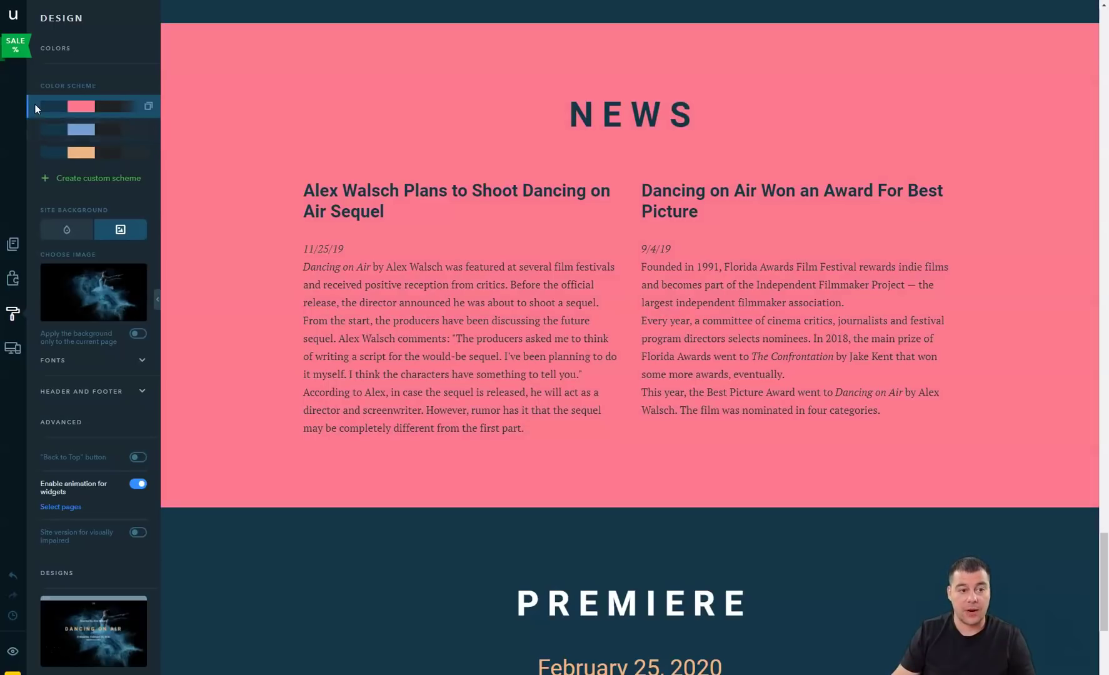
{"action": "left_click", "coordinate": [37, 155]}
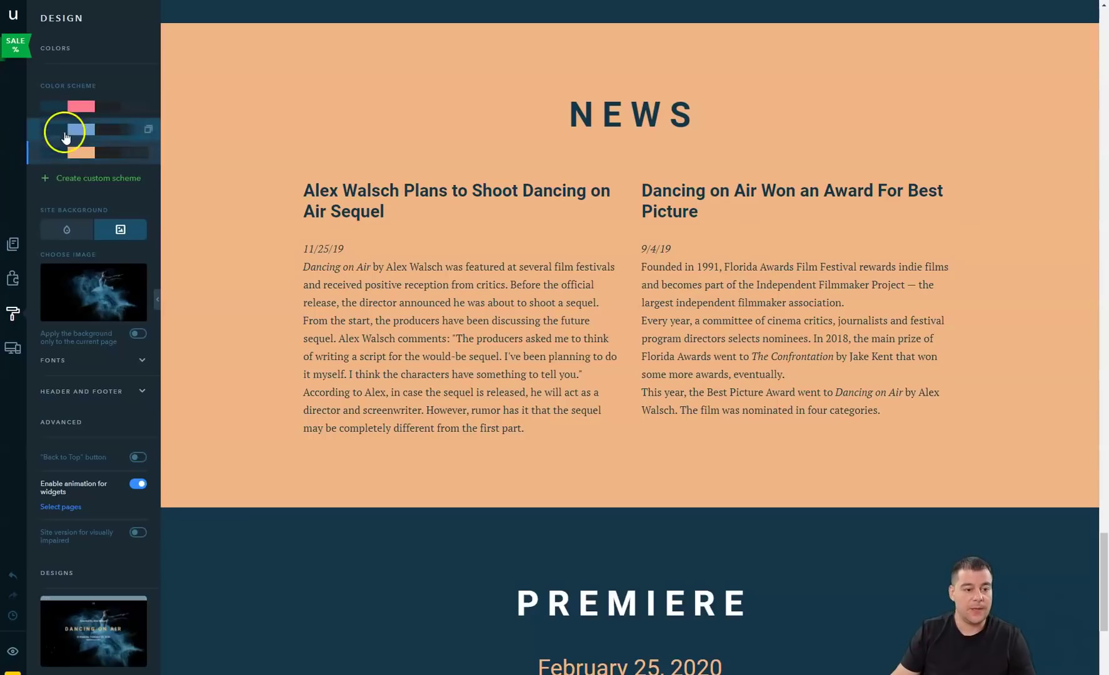
{"action": "scroll", "coordinate": [104, 240], "scroll_direction": "down", "scroll_amount": 1}
{"action": "scroll", "coordinate": [105, 242], "scroll_direction": "up", "scroll_amount": 1}
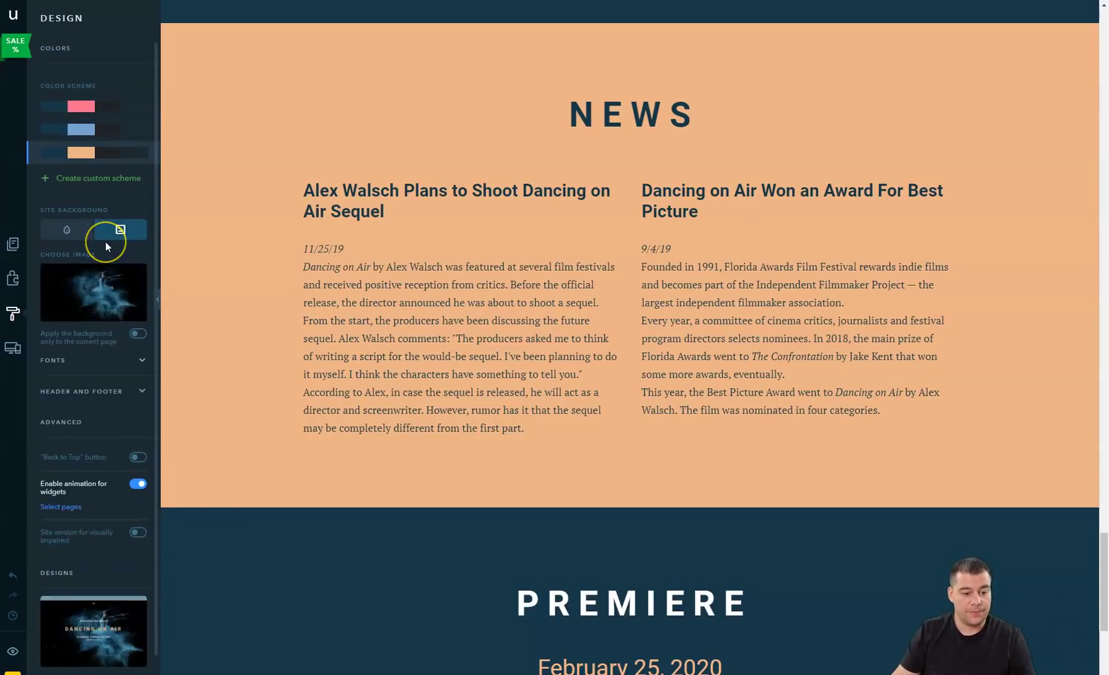
Try the Default, PT Serif/Open Sans, Roboto/Ubuntu and Roboto/PT Serif pairs, settling on Open Sans/Fira Sans.
{"action": "left_click", "coordinate": [132, 49]}
{"action": "left_click", "coordinate": [138, 82]}
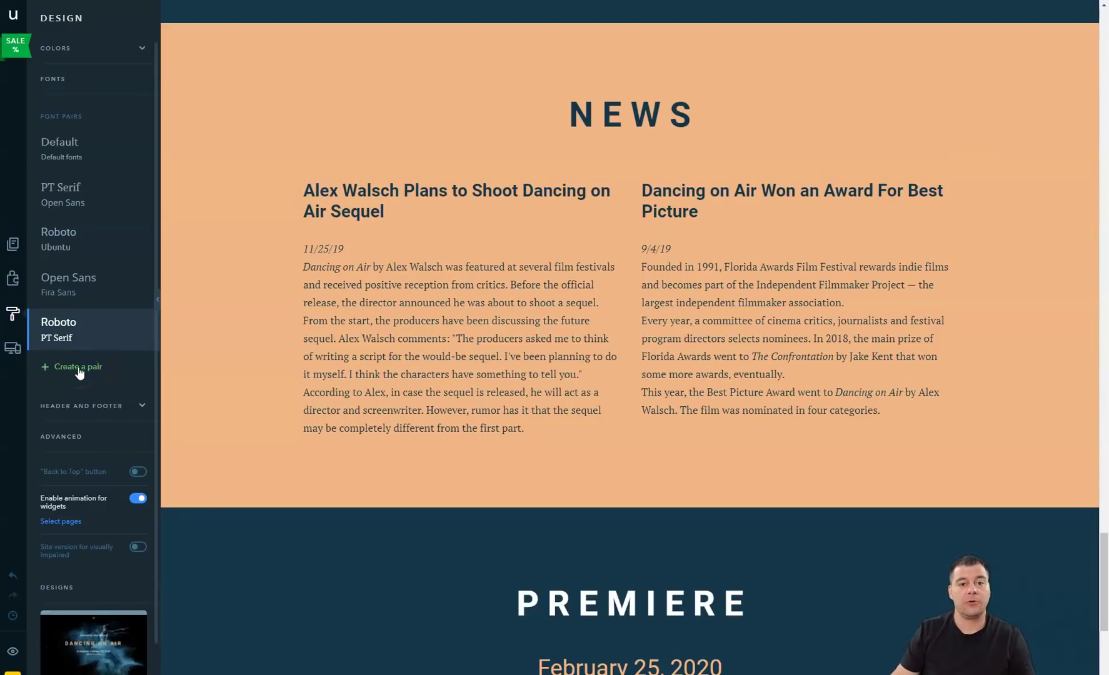
{"action": "left_click", "coordinate": [67, 287]}
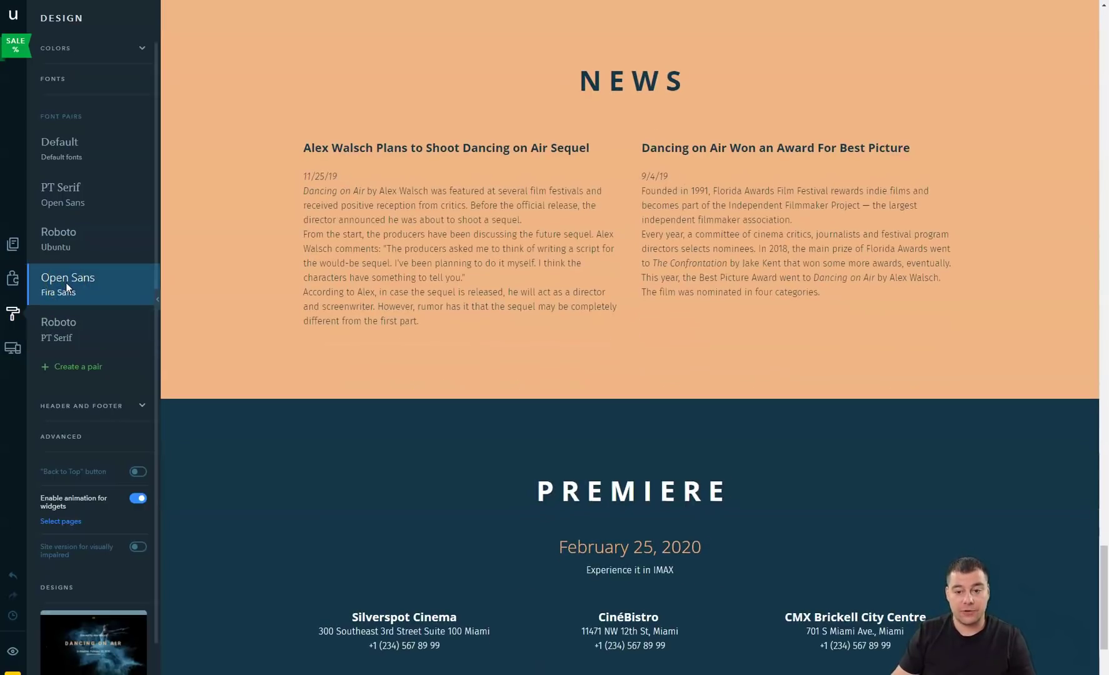
{"action": "left_click", "coordinate": [82, 241]}
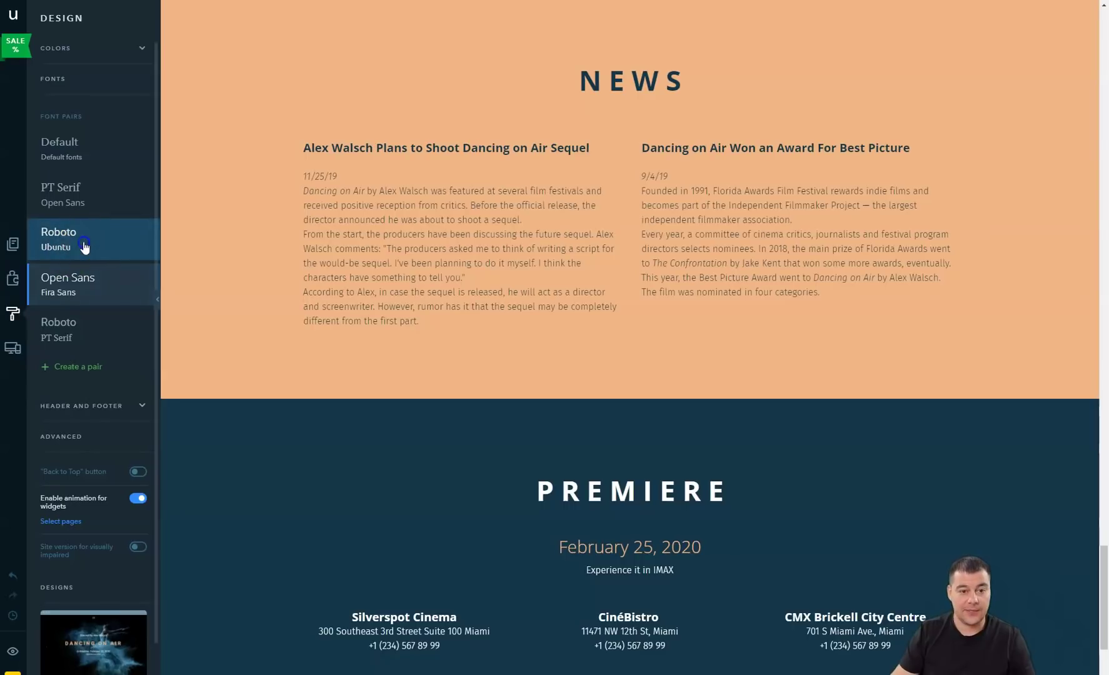
{"action": "left_click", "coordinate": [92, 199]}
{"action": "left_click", "coordinate": [96, 153]}
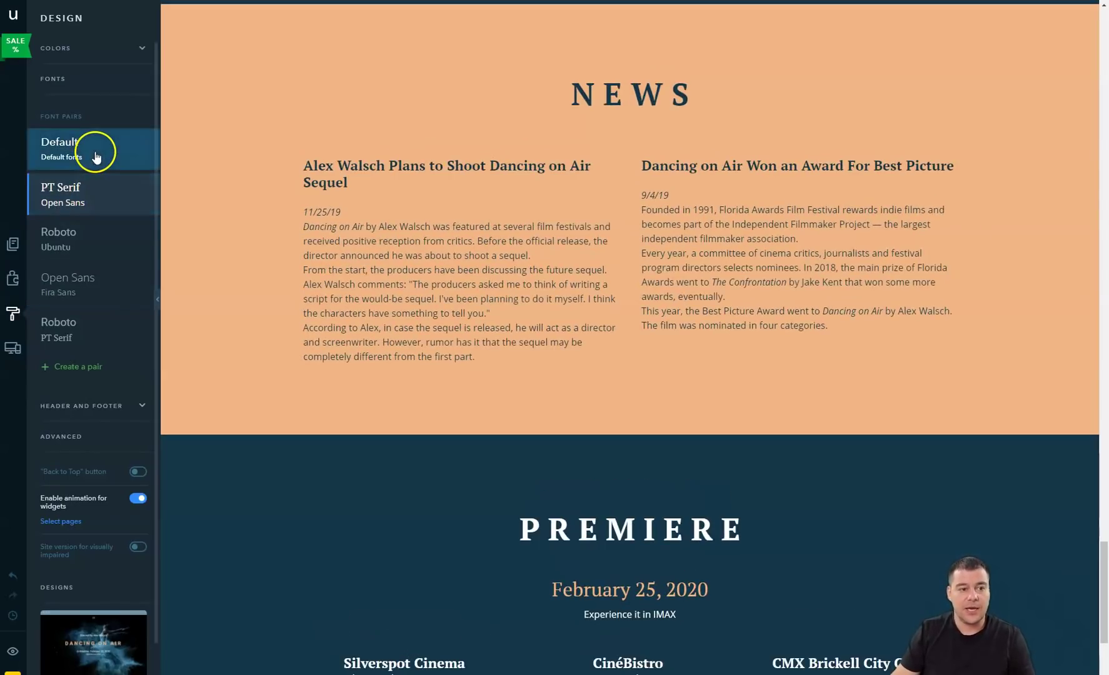
{"action": "left_click", "coordinate": [86, 205]}
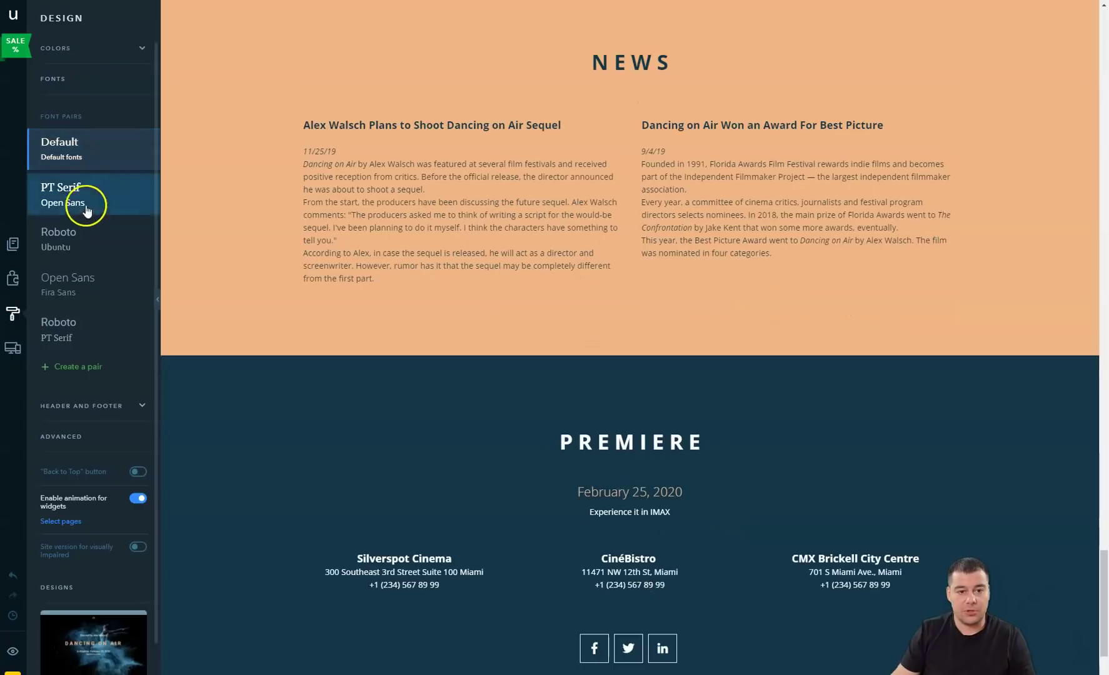
{"action": "left_click", "coordinate": [88, 221]}
{"action": "left_click", "coordinate": [90, 279]}
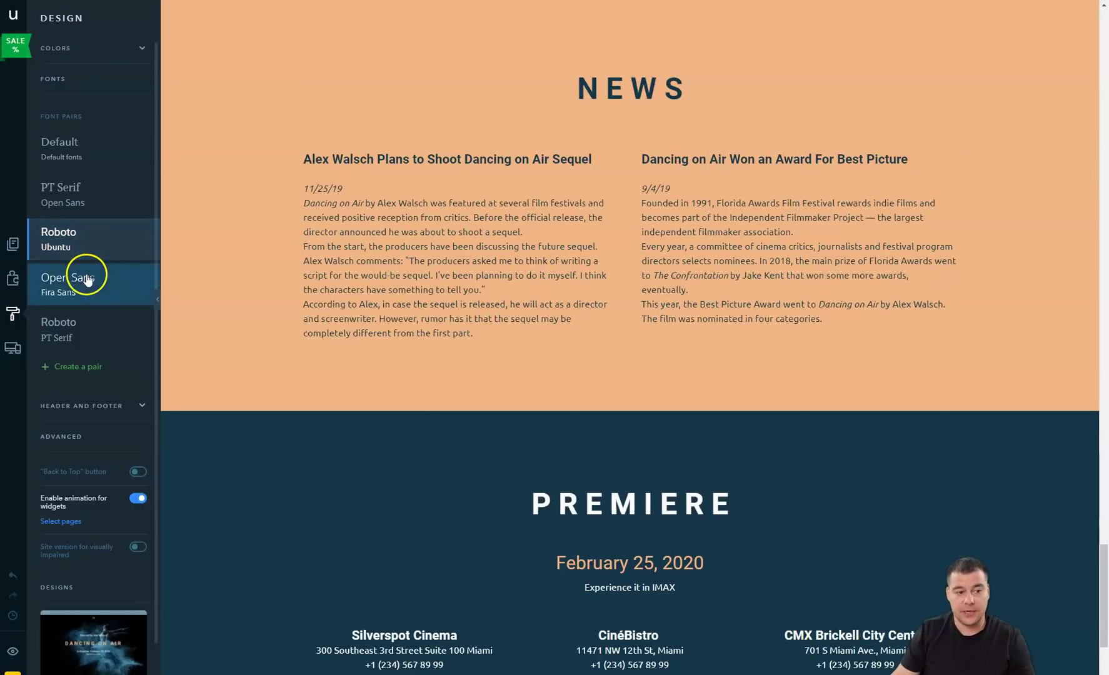
{"action": "left_click", "coordinate": [88, 335]}
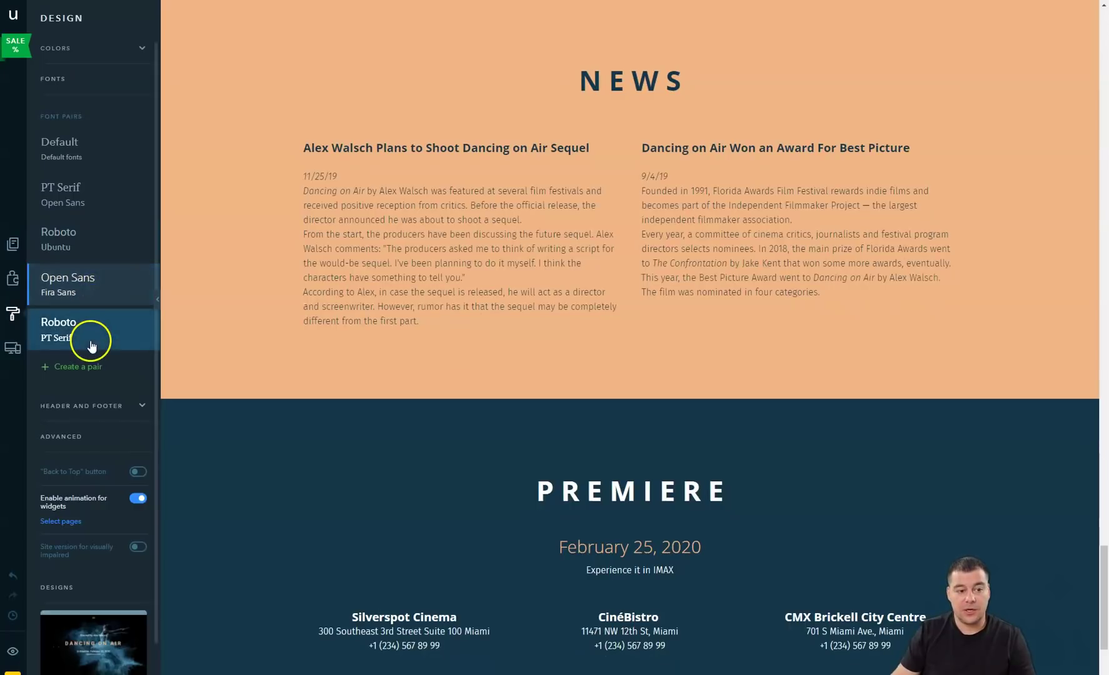
{"action": "left_click", "coordinate": [88, 281]}
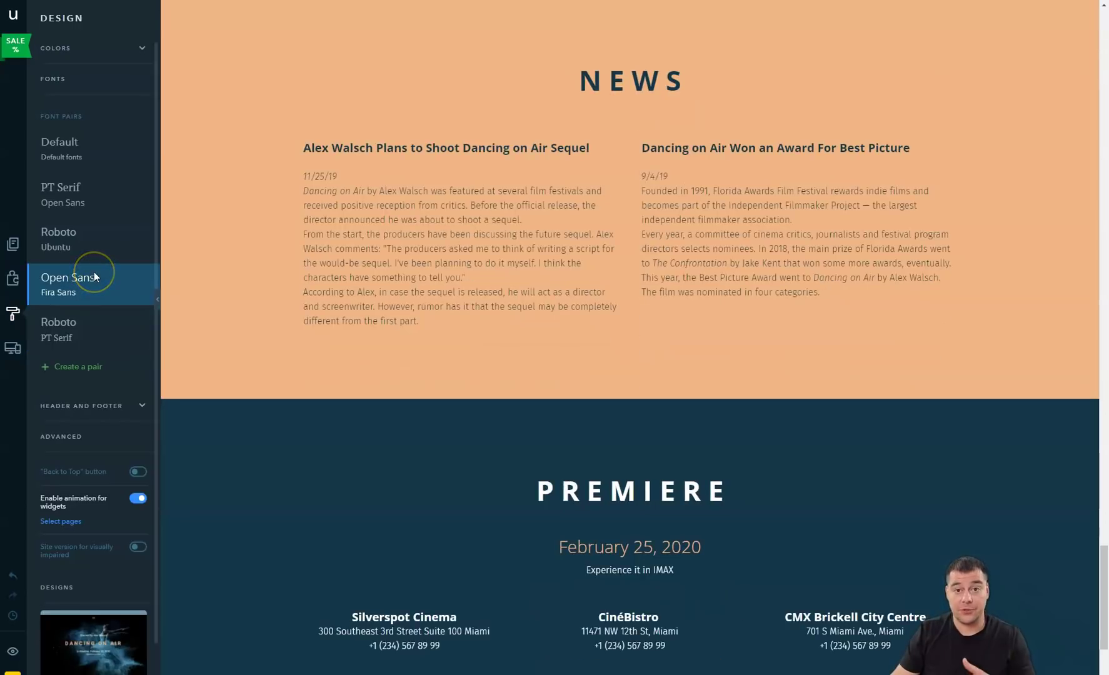
{"action": "left_click", "coordinate": [141, 50]}
Turn the site footer off and back on, then dismiss the publish-your-website hint.
{"action": "left_click", "coordinate": [141, 50]}
{"action": "left_click", "coordinate": [140, 84]}
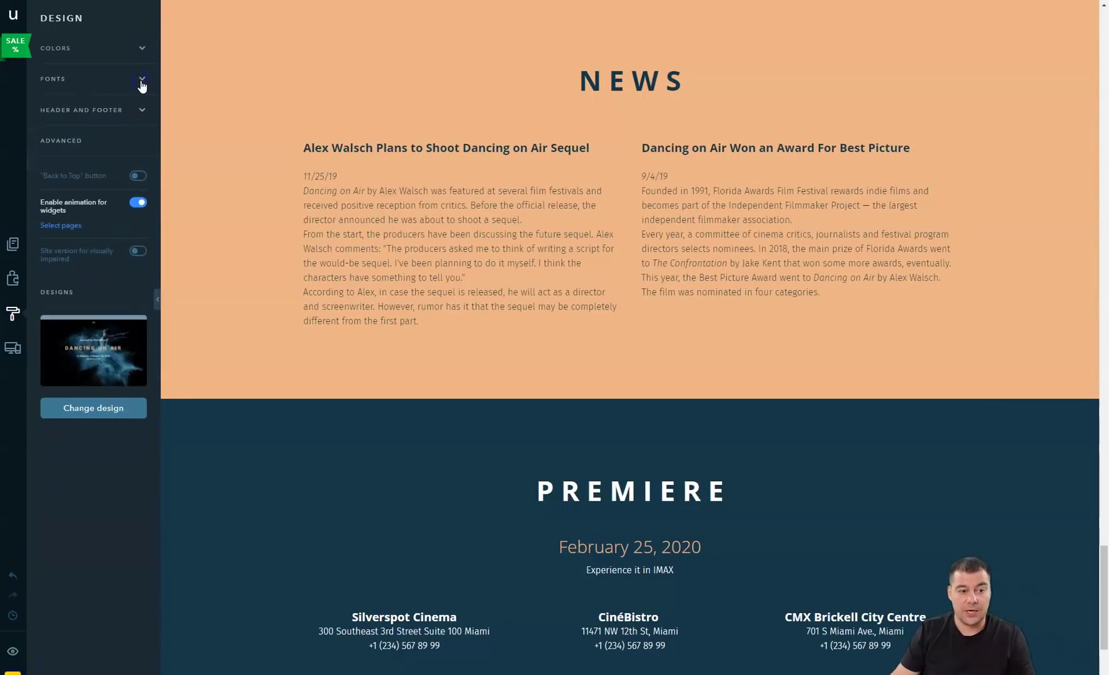
{"action": "left_click", "coordinate": [142, 112]}
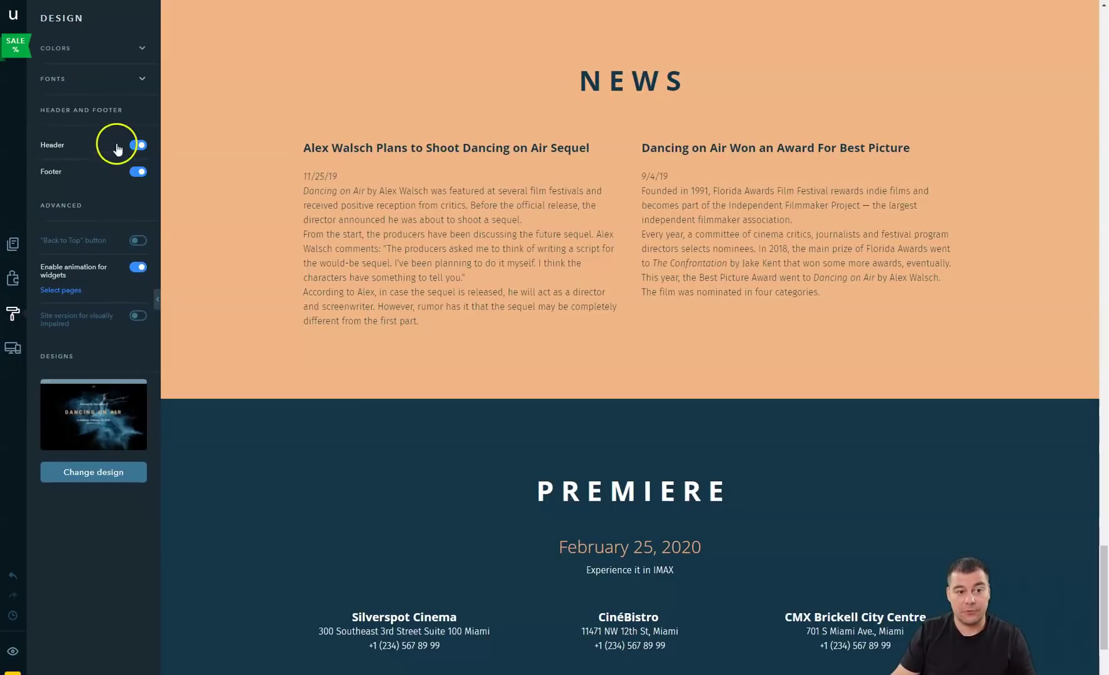
{"action": "scroll", "coordinate": [718, 327], "scroll_direction": "down", "scroll_amount": 3}
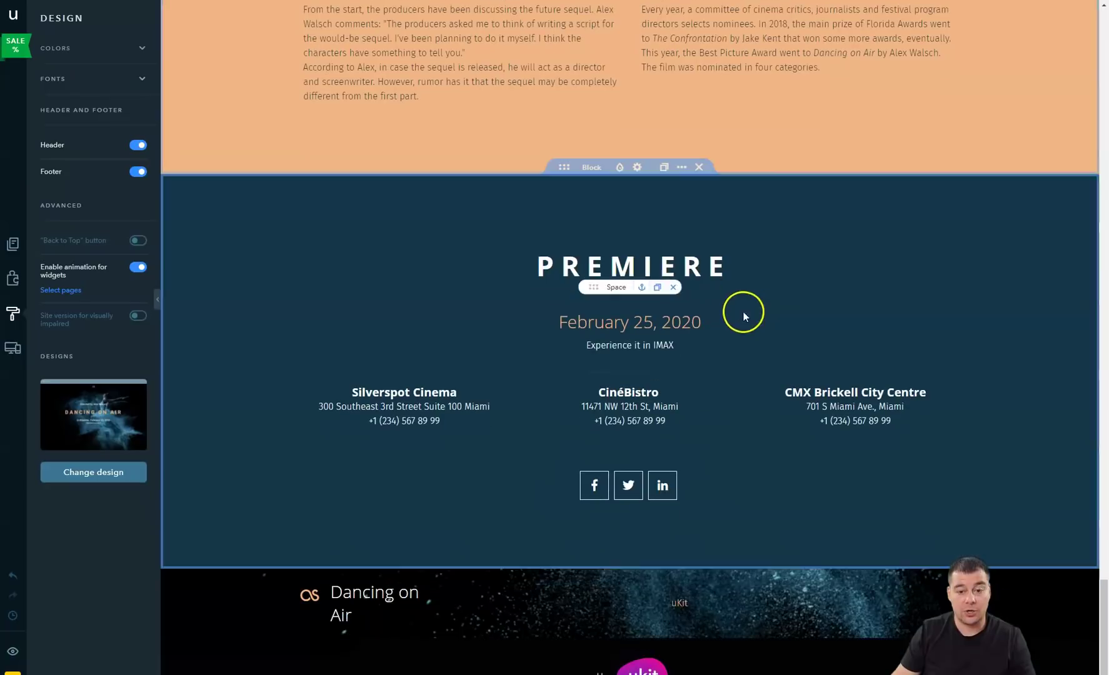
{"action": "left_click", "coordinate": [139, 172]}
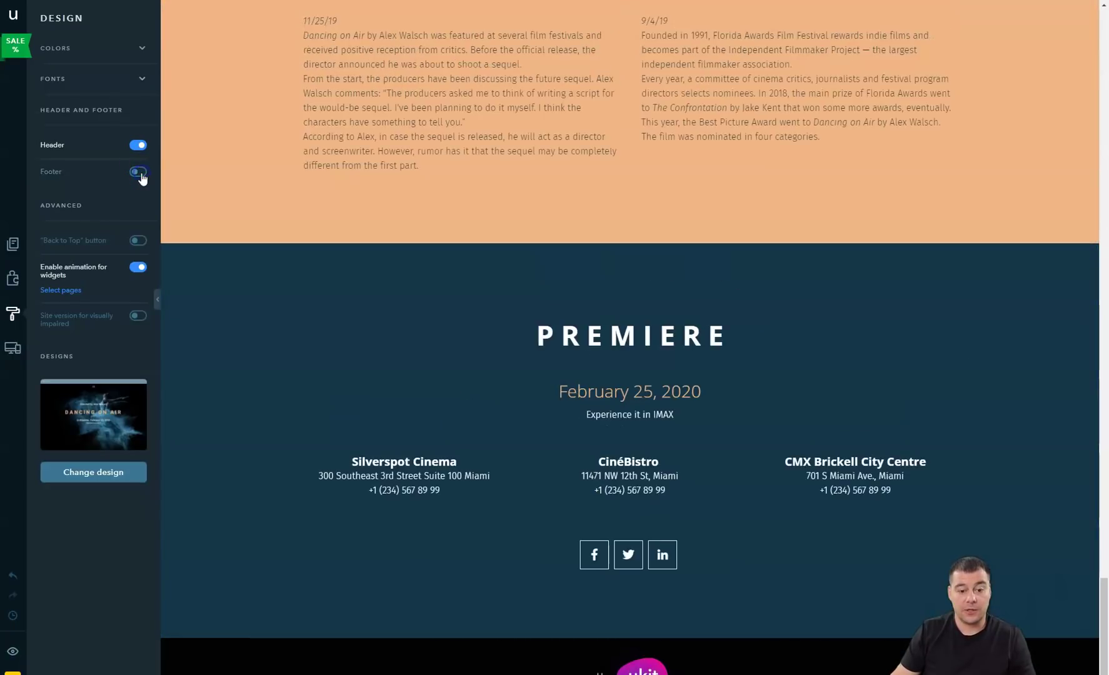
{"action": "left_click", "coordinate": [138, 173]}
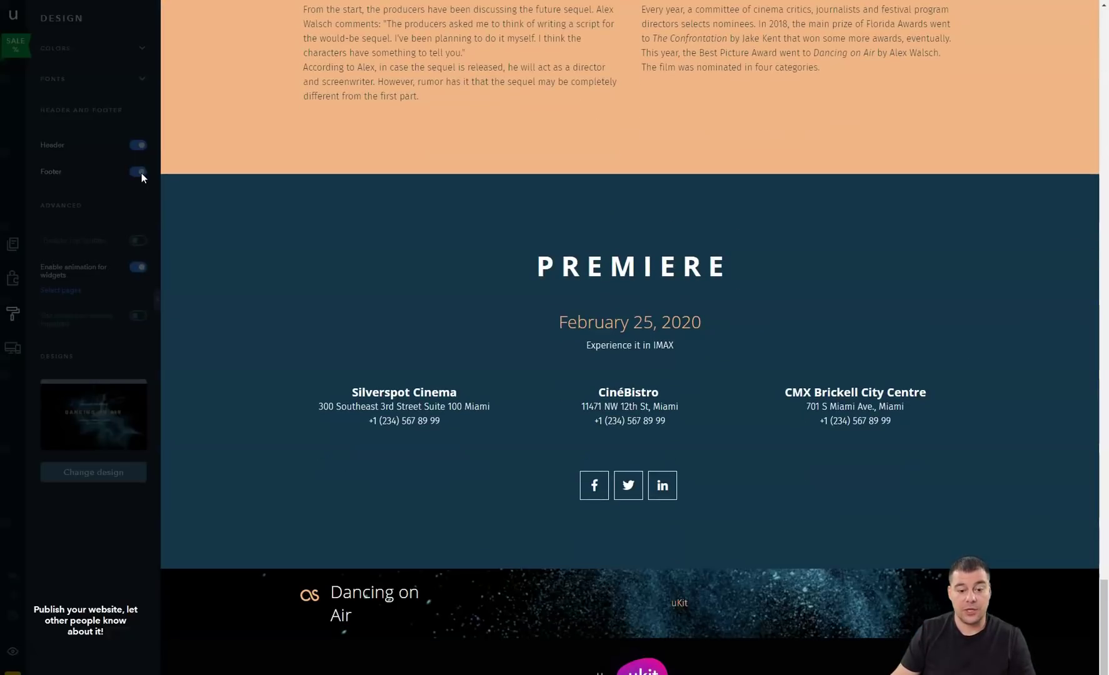
{"action": "left_click", "coordinate": [12, 155]}
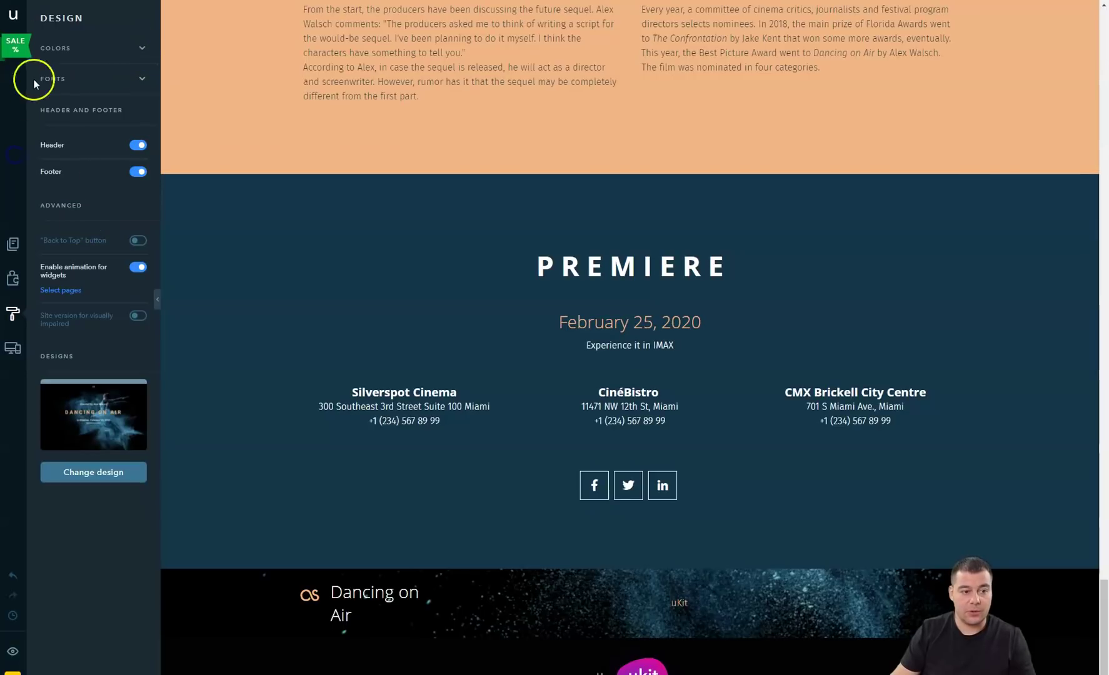
Check the page at tablet and mobile widths, then go back to Desktop view with the Widgets library open.
{"action": "left_click", "coordinate": [13, 349]}
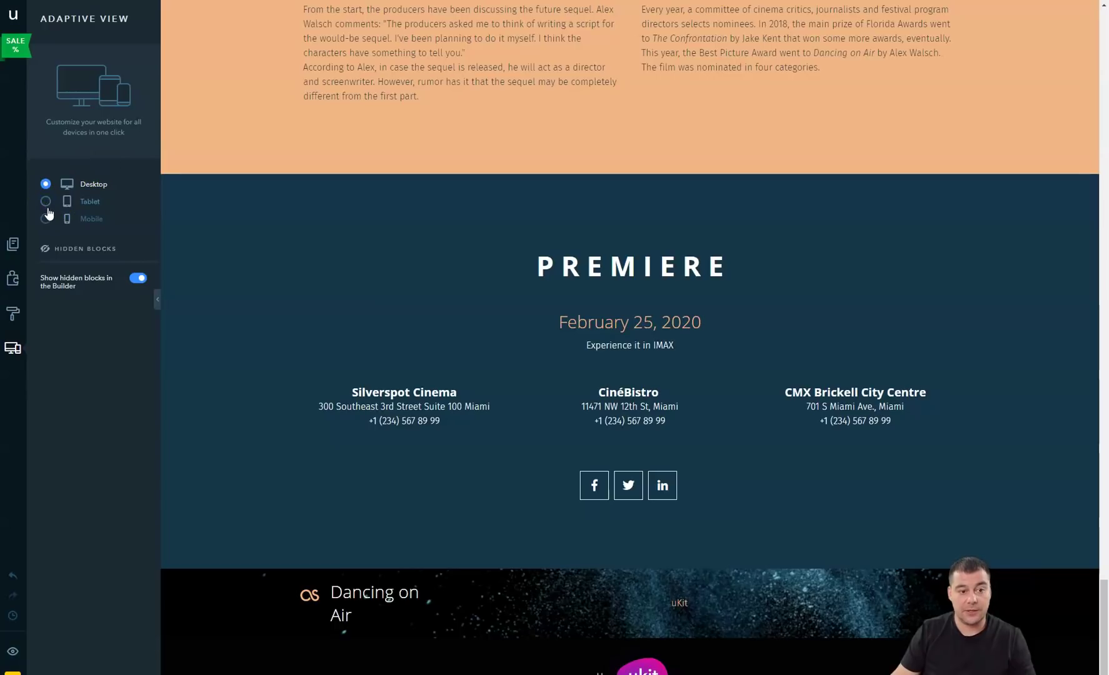
{"action": "left_click", "coordinate": [45, 204]}
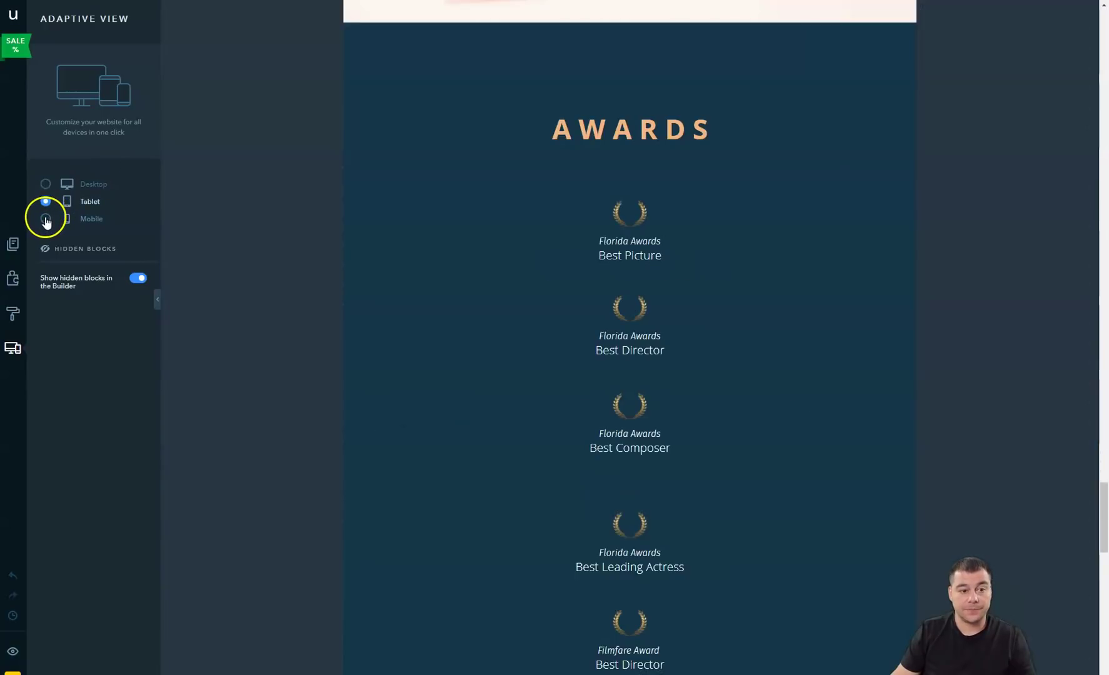
{"action": "left_click", "coordinate": [69, 235]}
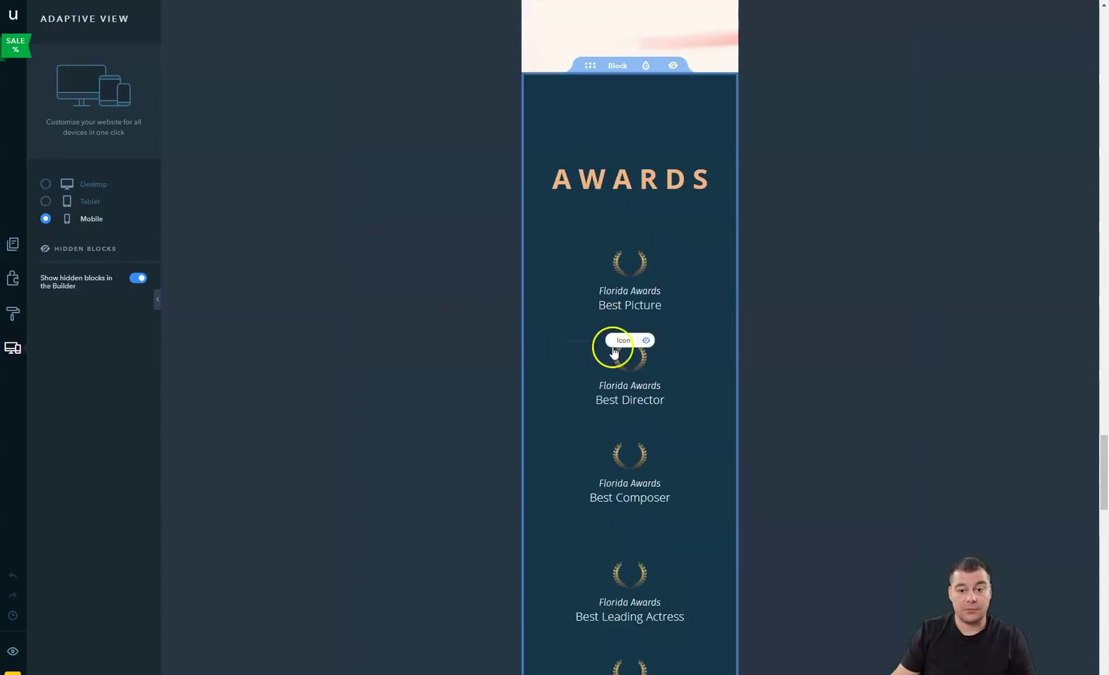
{"action": "scroll", "coordinate": [594, 349], "scroll_direction": "up", "scroll_amount": 5}
{"action": "scroll", "coordinate": [580, 352], "scroll_direction": "up", "scroll_amount": 10}
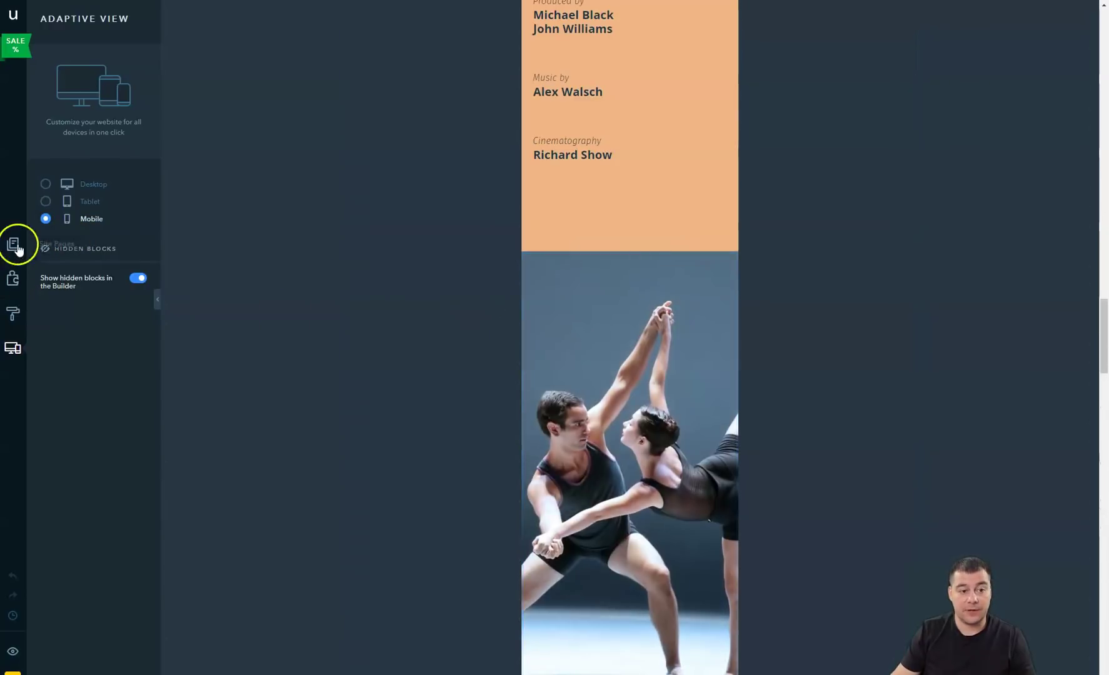
{"action": "scroll", "coordinate": [694, 250], "scroll_direction": "up", "scroll_amount": 10}
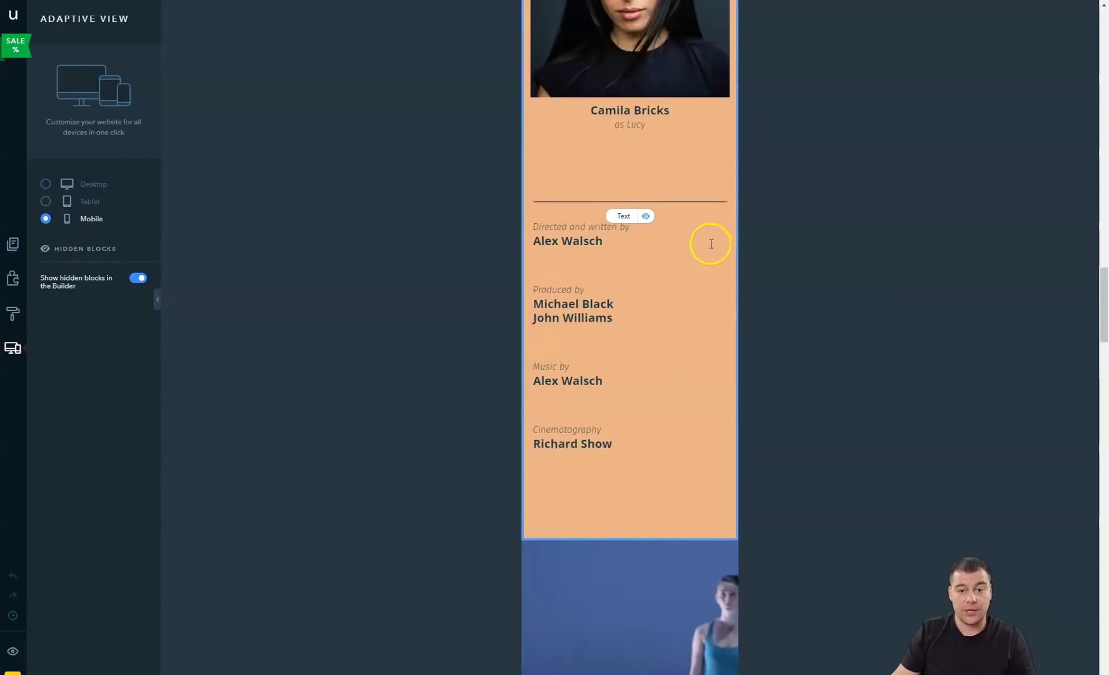
{"action": "scroll", "coordinate": [686, 267], "scroll_direction": "up", "scroll_amount": 15}
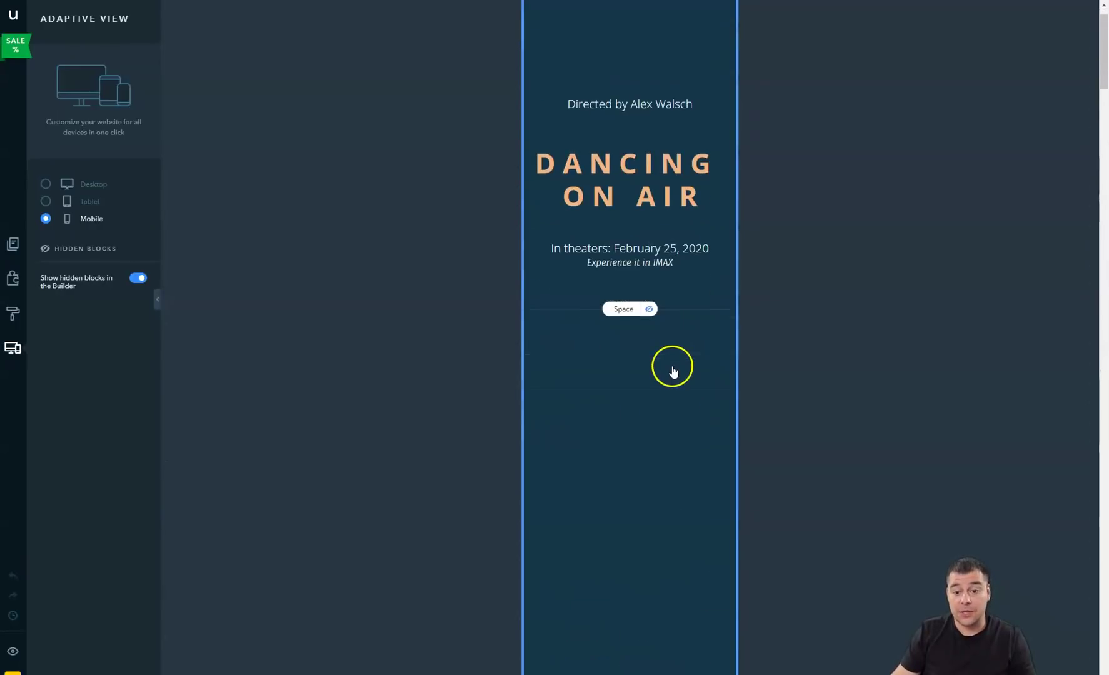
{"action": "scroll", "coordinate": [671, 366], "scroll_direction": "down", "scroll_amount": 4}
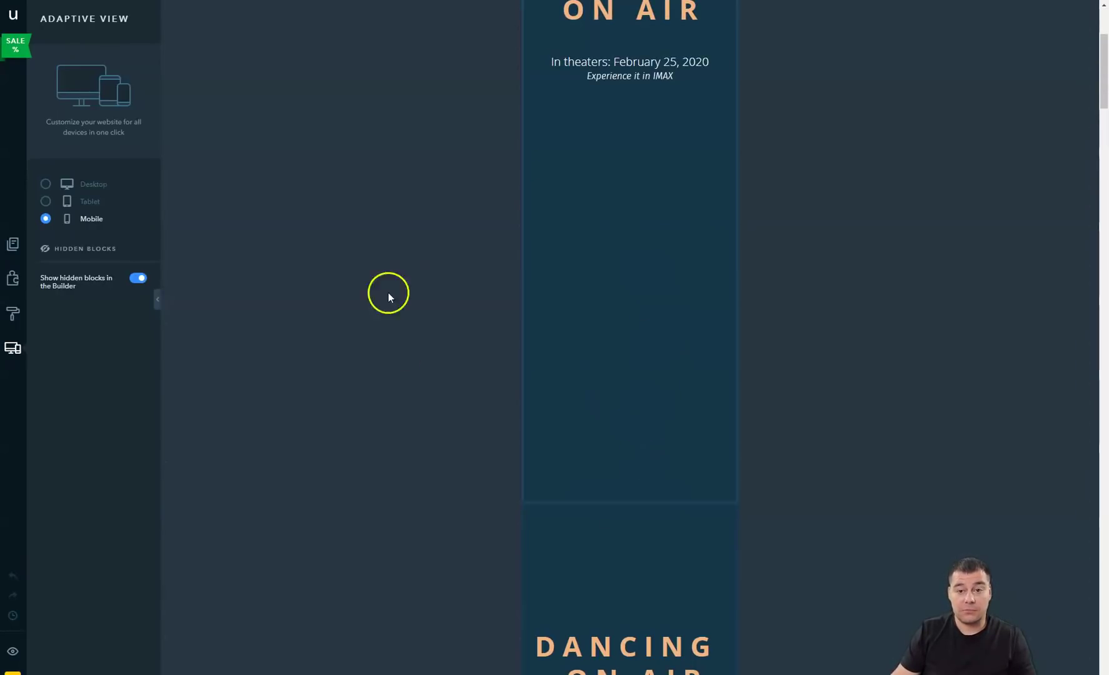
{"action": "scroll", "coordinate": [745, 275], "scroll_direction": "up", "scroll_amount": 4}
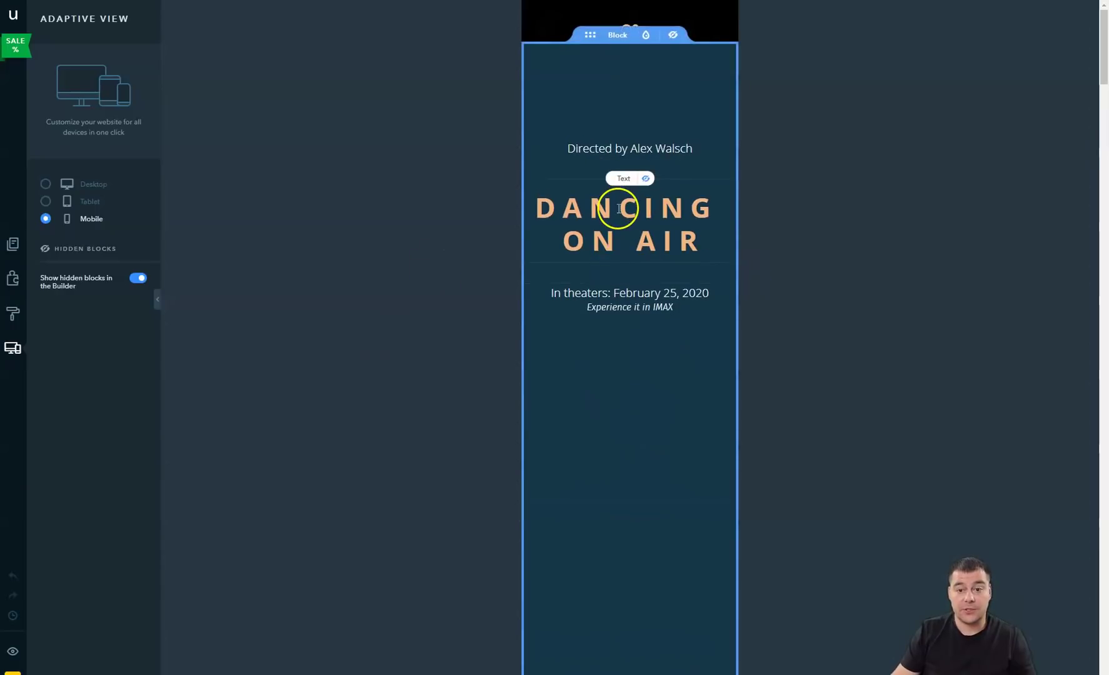
{"action": "scroll", "coordinate": [640, 295], "scroll_direction": "down", "scroll_amount": 5}
{"action": "scroll", "coordinate": [642, 294], "scroll_direction": "up", "scroll_amount": 5}
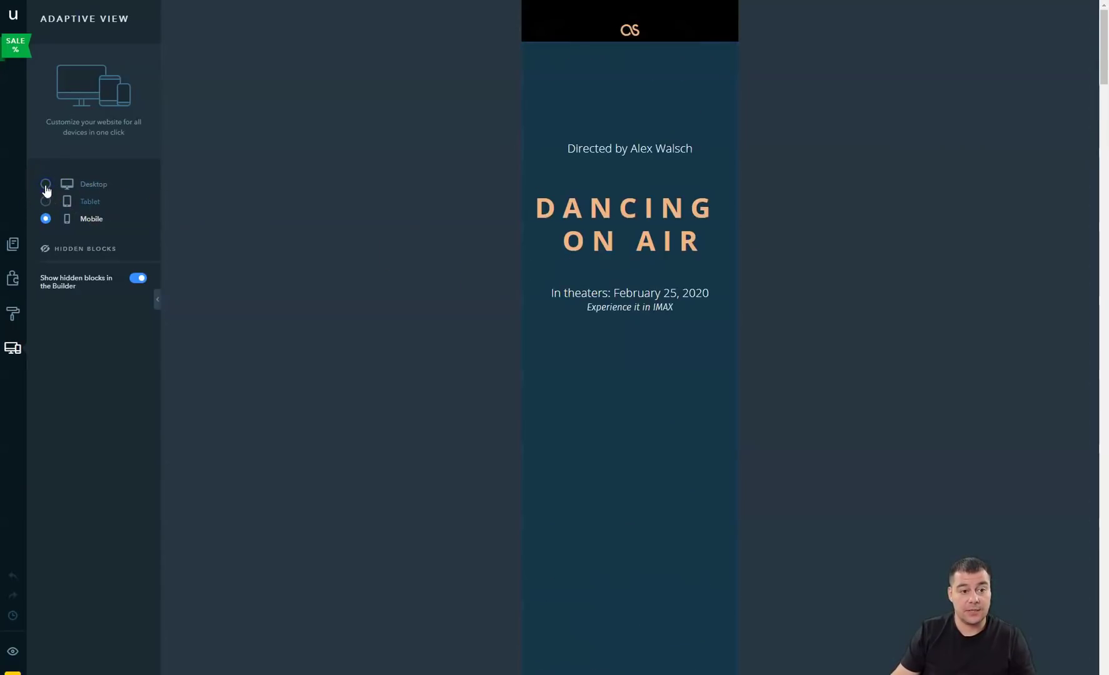
{"action": "left_click", "coordinate": [66, 185]}
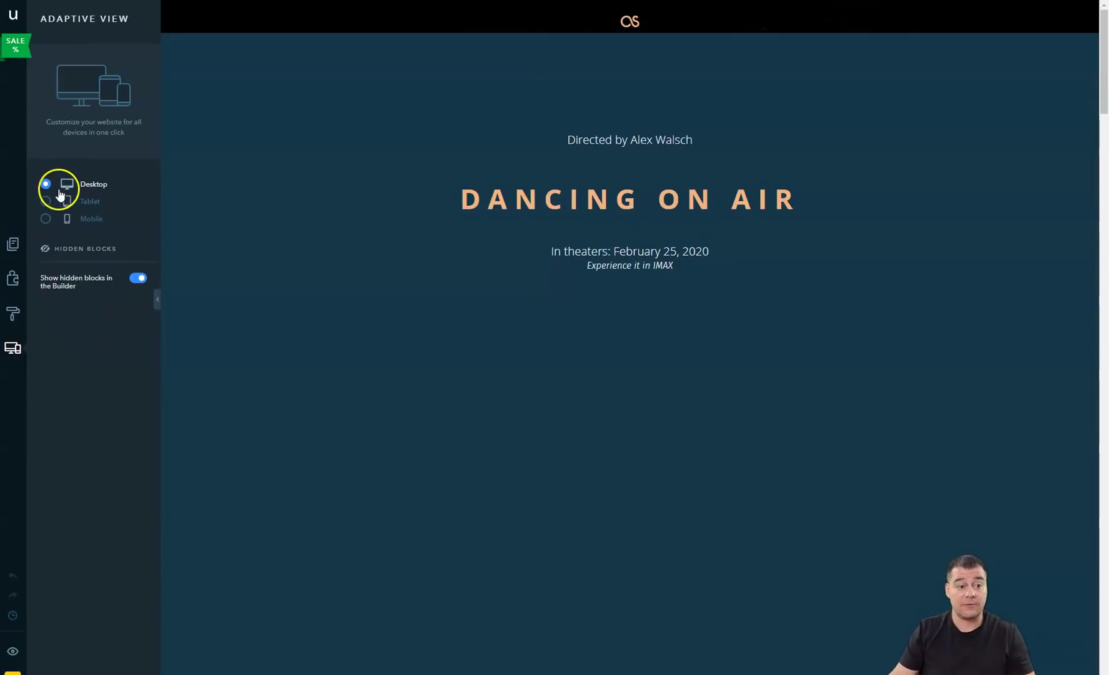
{"action": "left_click", "coordinate": [13, 278]}
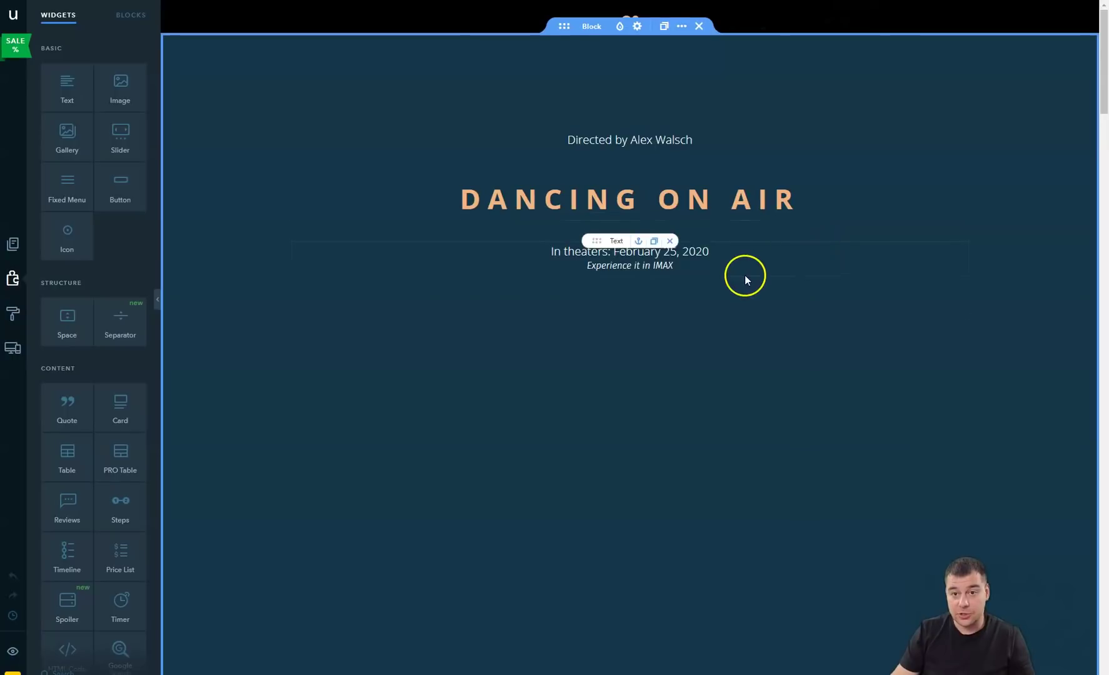
Place the second Blank block from the Blocks list above the Ballet Movie trailer video.
{"action": "scroll", "coordinate": [743, 275], "scroll_direction": "down", "scroll_amount": 10}
{"action": "scroll", "coordinate": [694, 260], "scroll_direction": "down", "scroll_amount": 3}
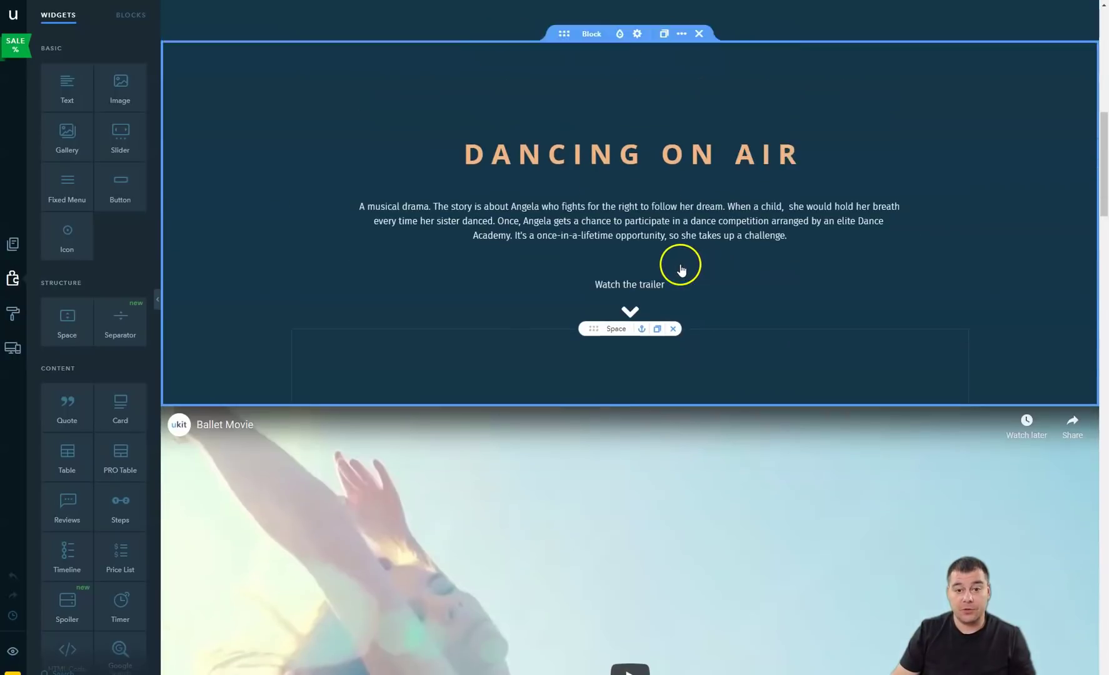
{"action": "scroll", "coordinate": [681, 265], "scroll_direction": "up", "scroll_amount": 10}
{"action": "scroll", "coordinate": [648, 291], "scroll_direction": "up", "scroll_amount": 2}
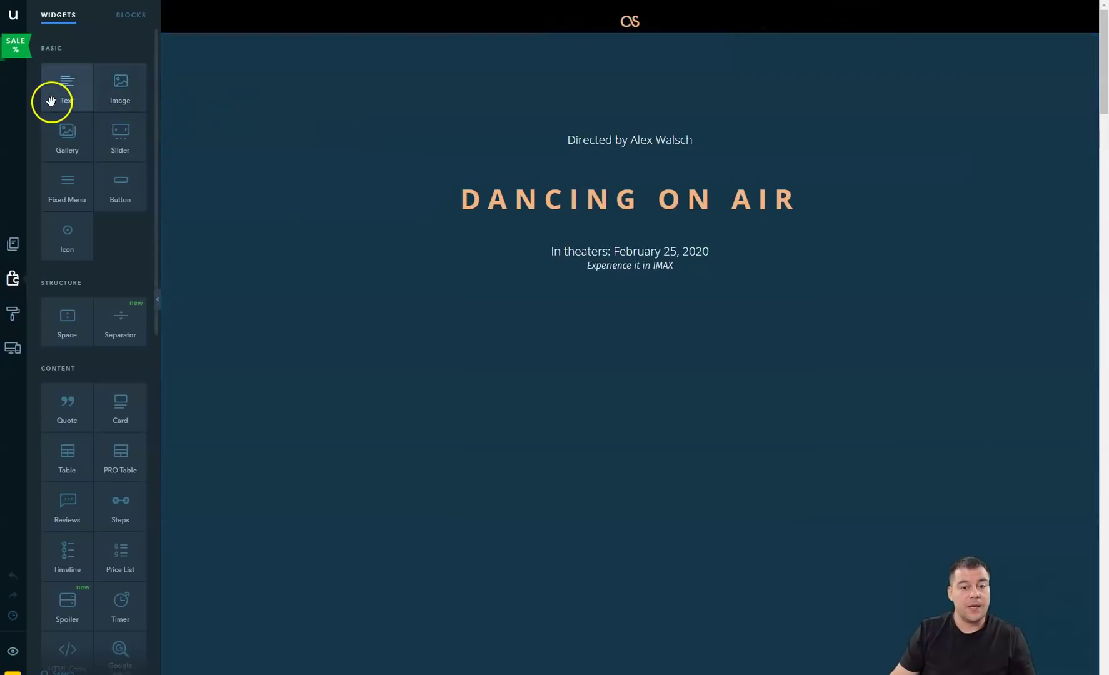
{"action": "scroll", "coordinate": [421, 221], "scroll_direction": "down", "scroll_amount": 10}
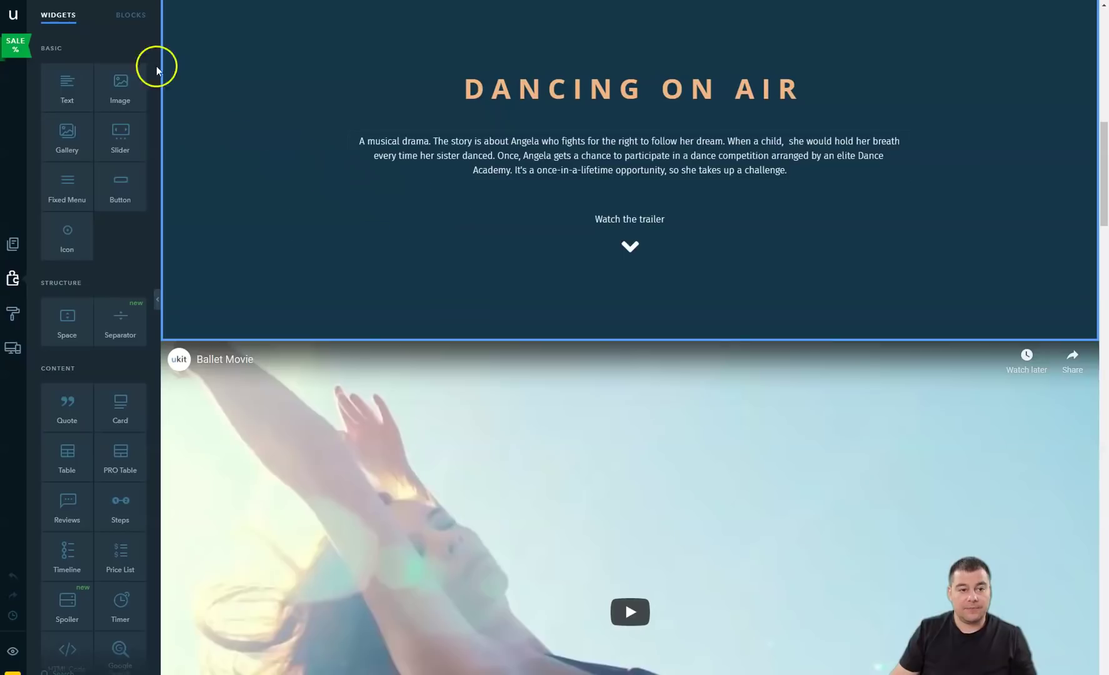
{"action": "left_click", "coordinate": [123, 18]}
{"action": "left_click_drag", "start_coordinate": [75, 116], "coordinate": [665, 366]}
{"action": "left_click", "coordinate": [648, 213]}
{"action": "left_click", "coordinate": [491, 350]}
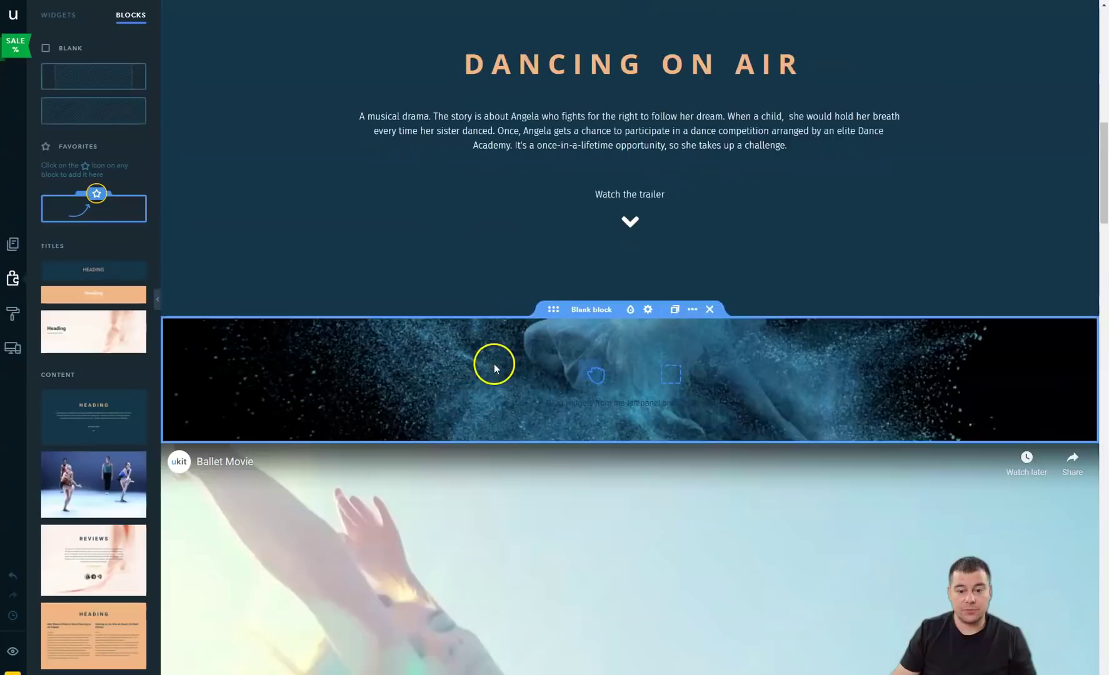
{"action": "scroll", "coordinate": [494, 362], "scroll_direction": "down", "scroll_amount": 1}
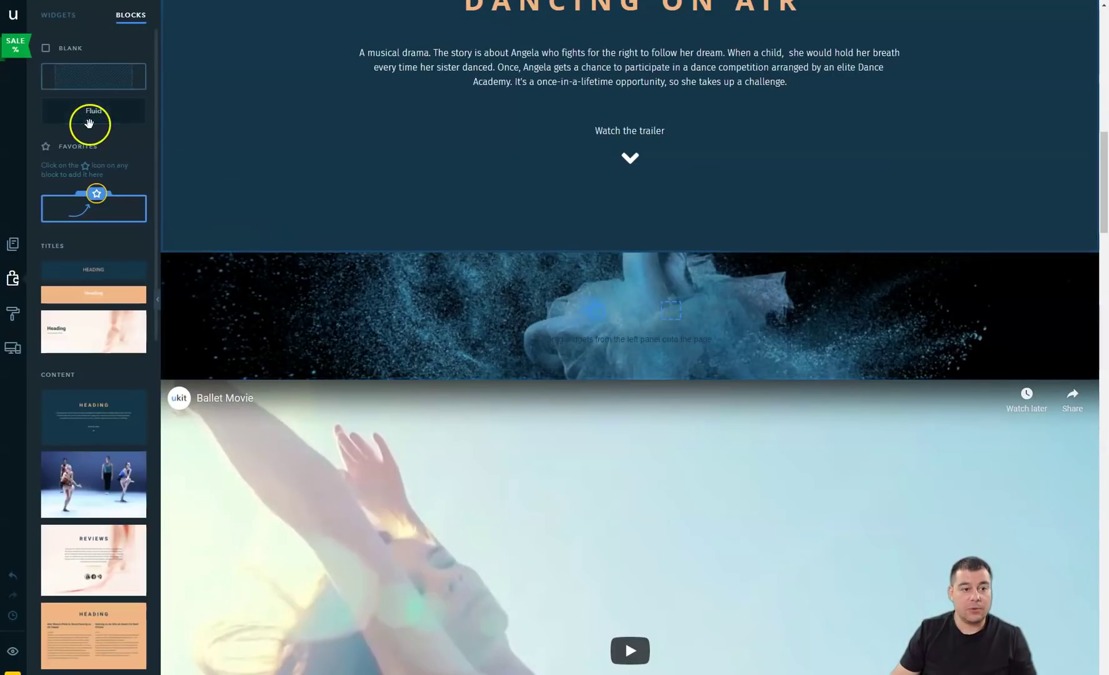
{"action": "left_click", "coordinate": [58, 17]}
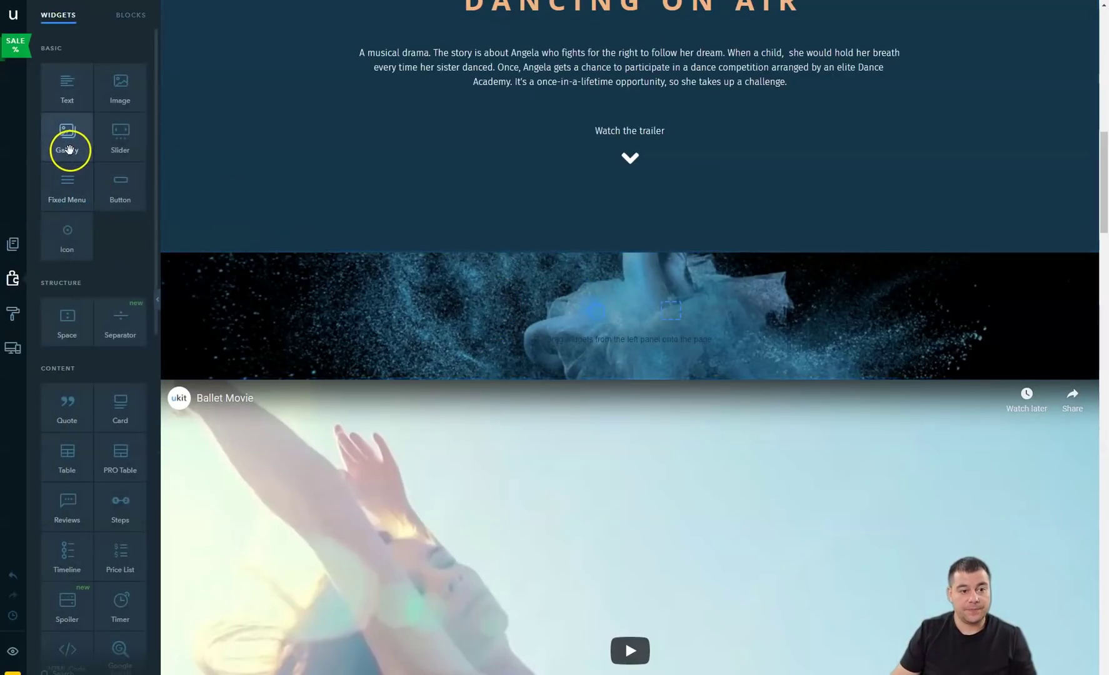
Drop a Text widget into the new blank block as a placeholder paragraph.
{"action": "left_click_drag", "start_coordinate": [67, 88], "coordinate": [357, 319]}
{"action": "left_click", "coordinate": [531, 262]}
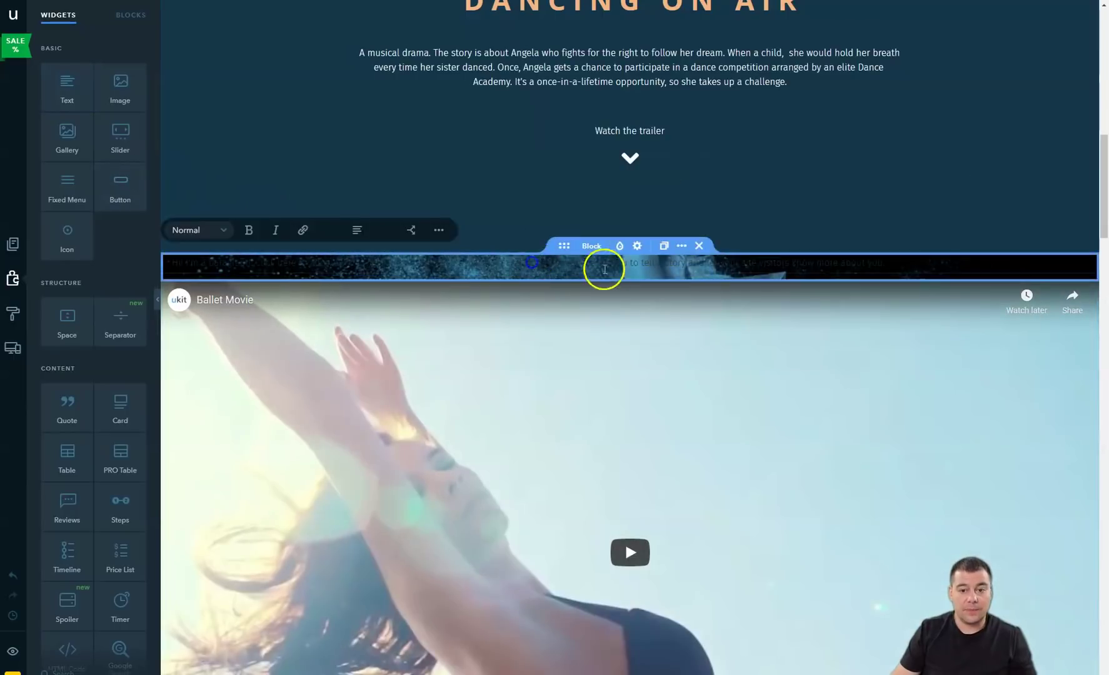
{"action": "left_click", "coordinate": [613, 274]}
{"action": "left_click", "coordinate": [497, 251]}
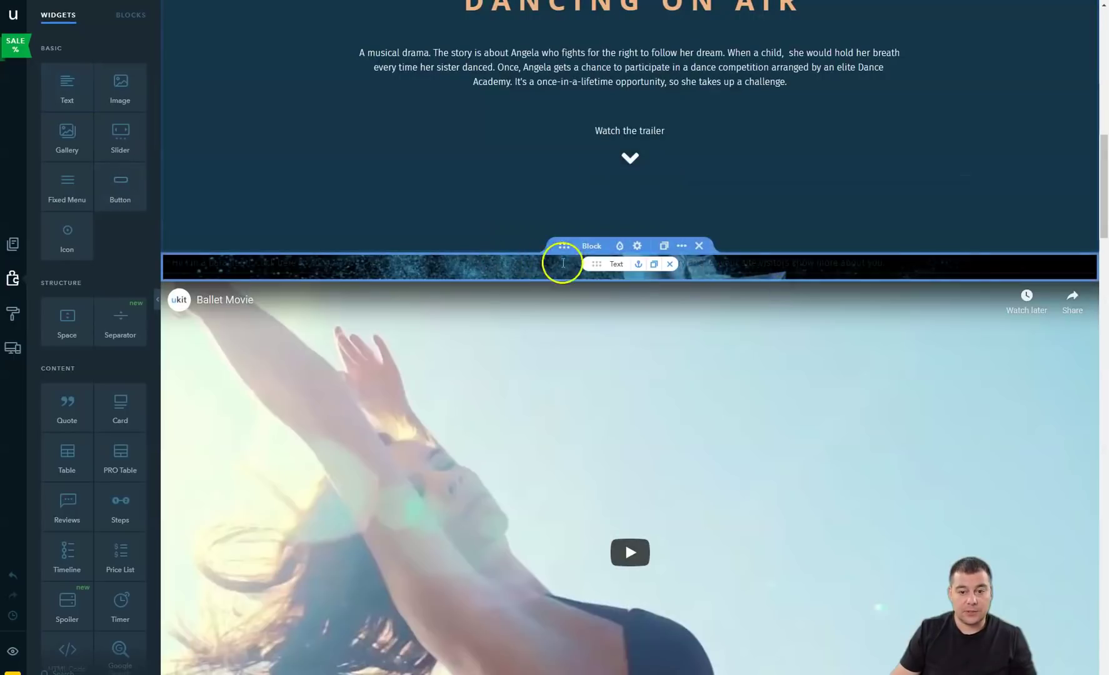
{"action": "left_click", "coordinate": [638, 250]}
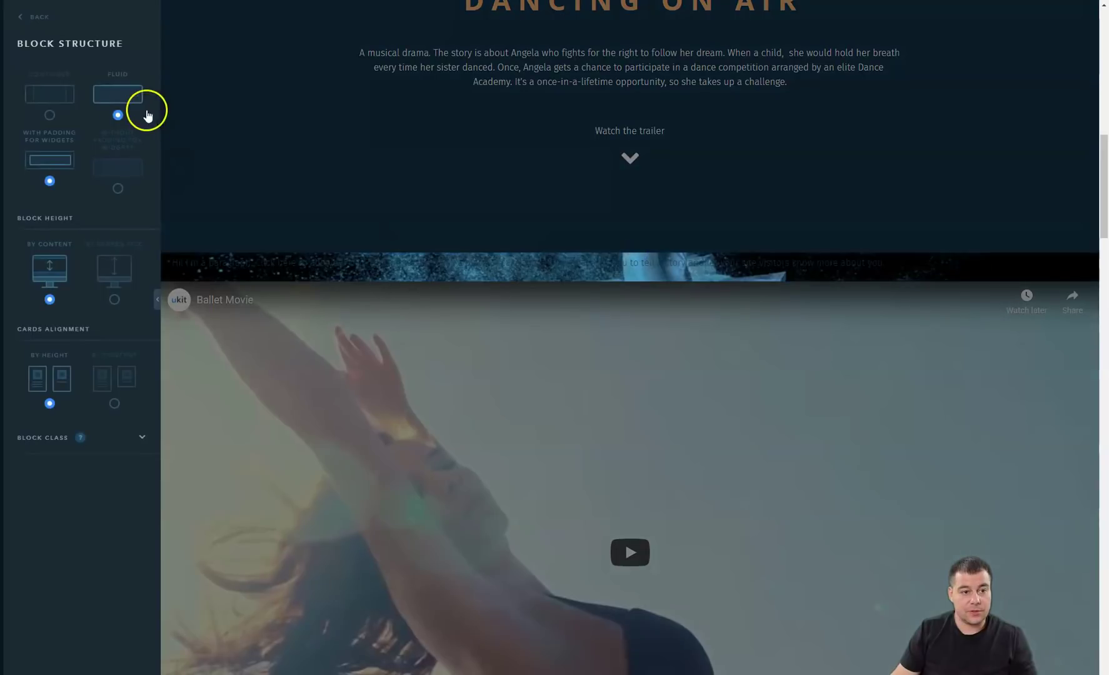
{"action": "left_click", "coordinate": [46, 105]}
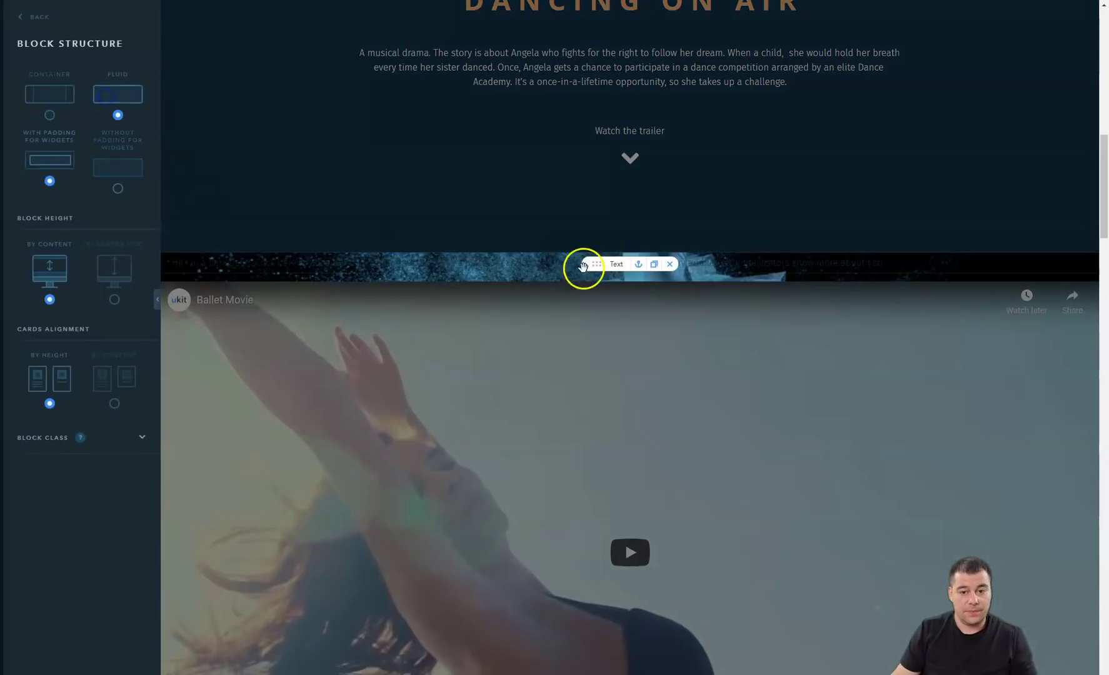
{"action": "left_click", "coordinate": [681, 268]}
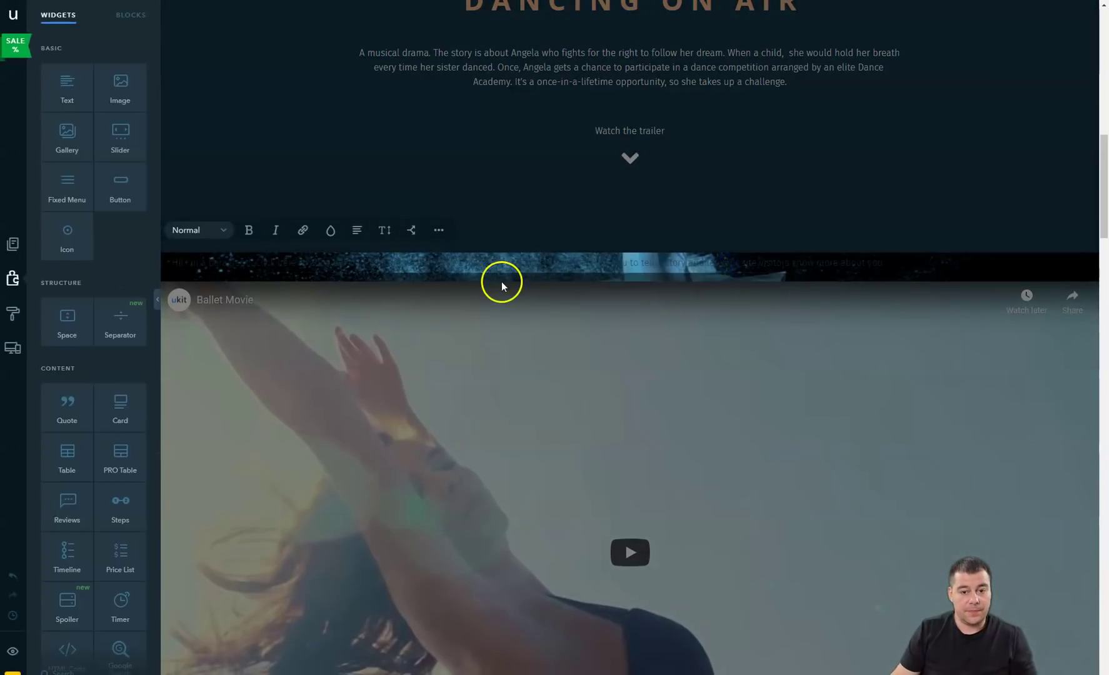
{"action": "left_click", "coordinate": [900, 279]}
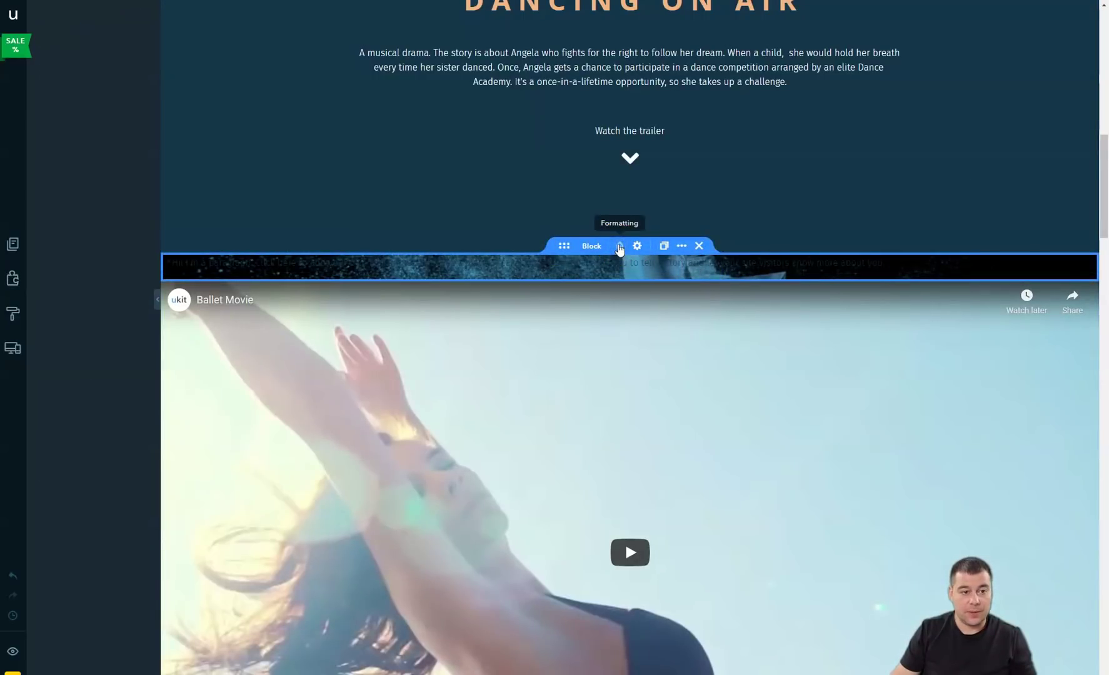
Give the new block a solid orange background.
{"action": "left_click", "coordinate": [619, 247]}
{"action": "left_click", "coordinate": [61, 160]}
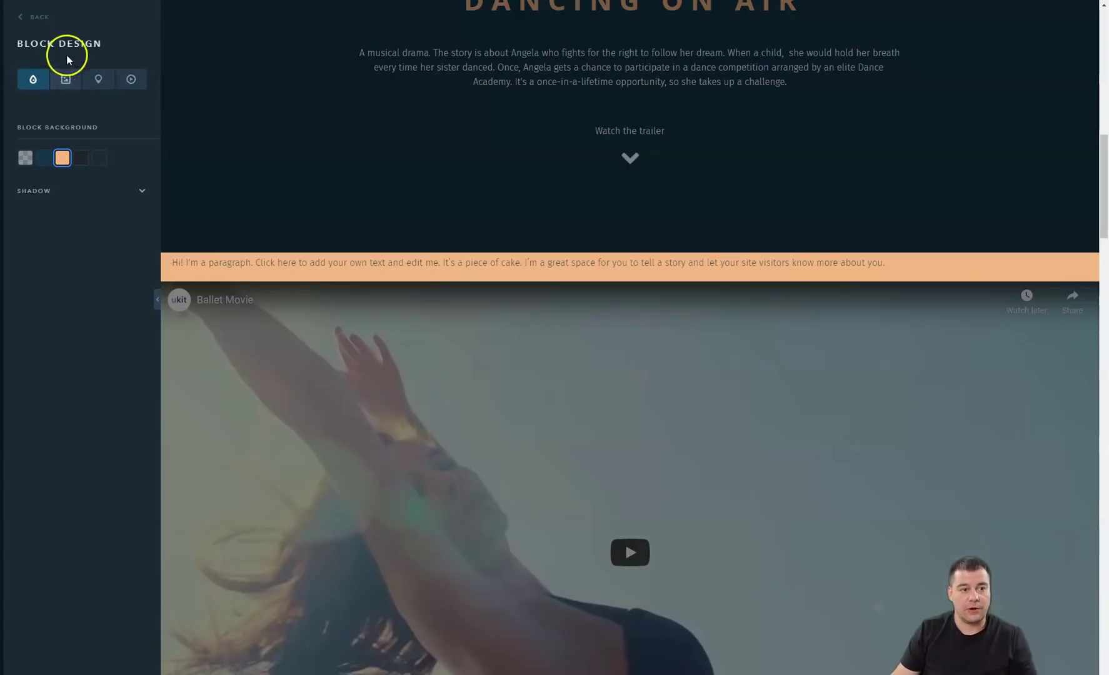
{"action": "left_click", "coordinate": [25, 24]}
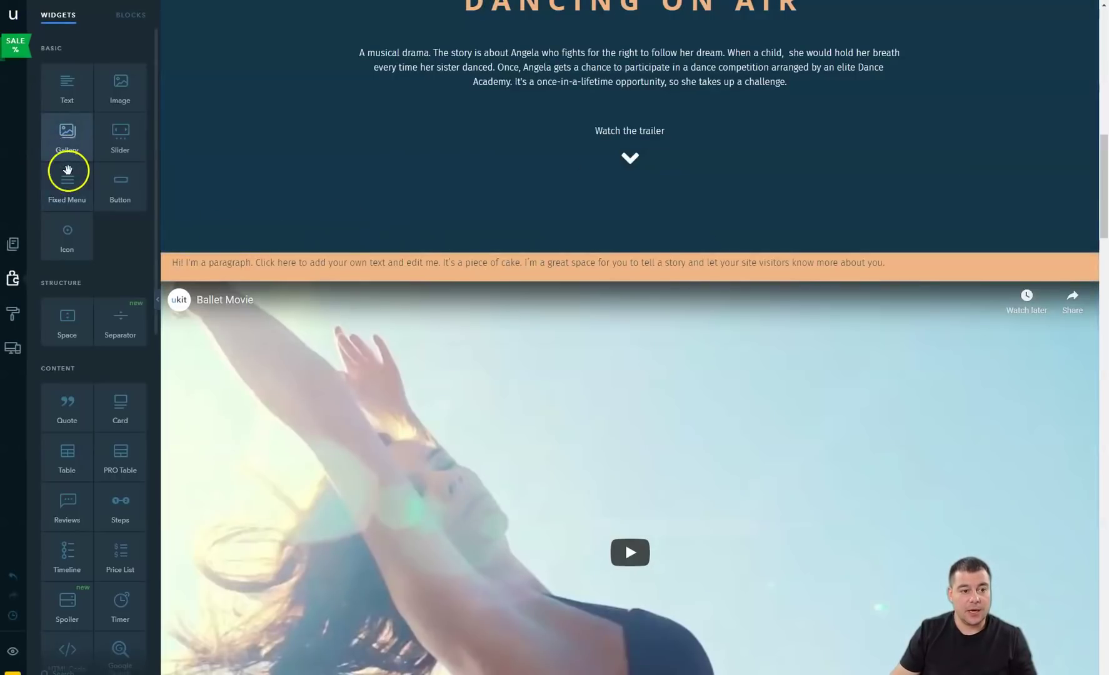
Add a daisy image beside the paragraph, adjust spacing and columns, and add a second image on its right.
{"action": "left_click_drag", "start_coordinate": [116, 98], "coordinate": [170, 268]}
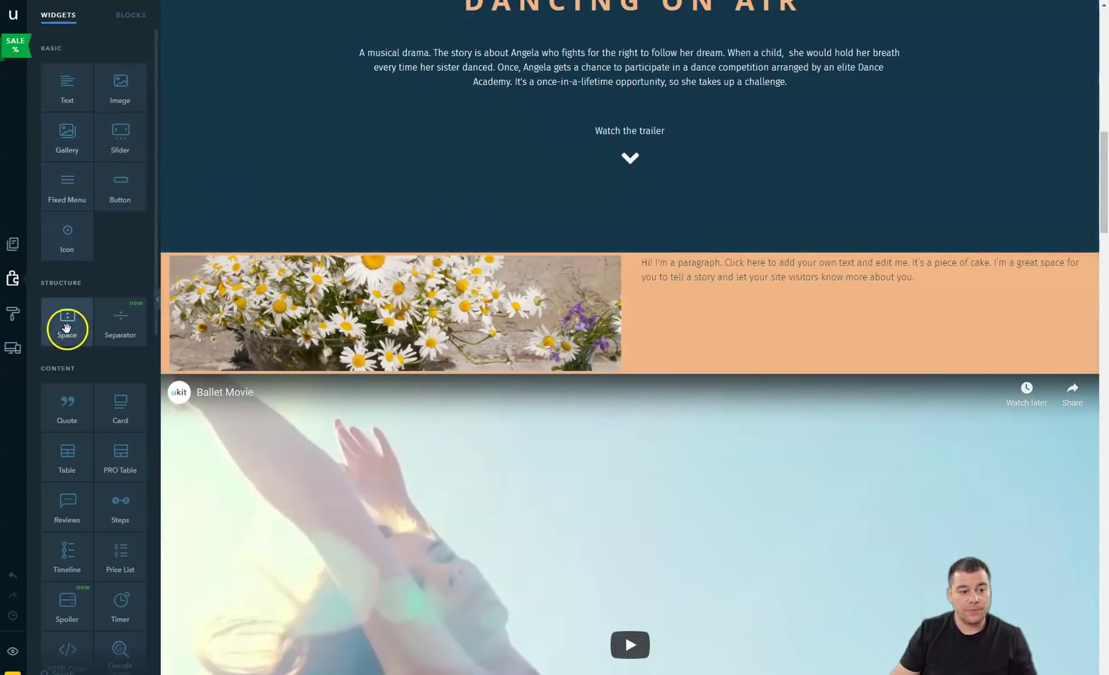
{"action": "left_click_drag", "start_coordinate": [66, 320], "coordinate": [621, 262]}
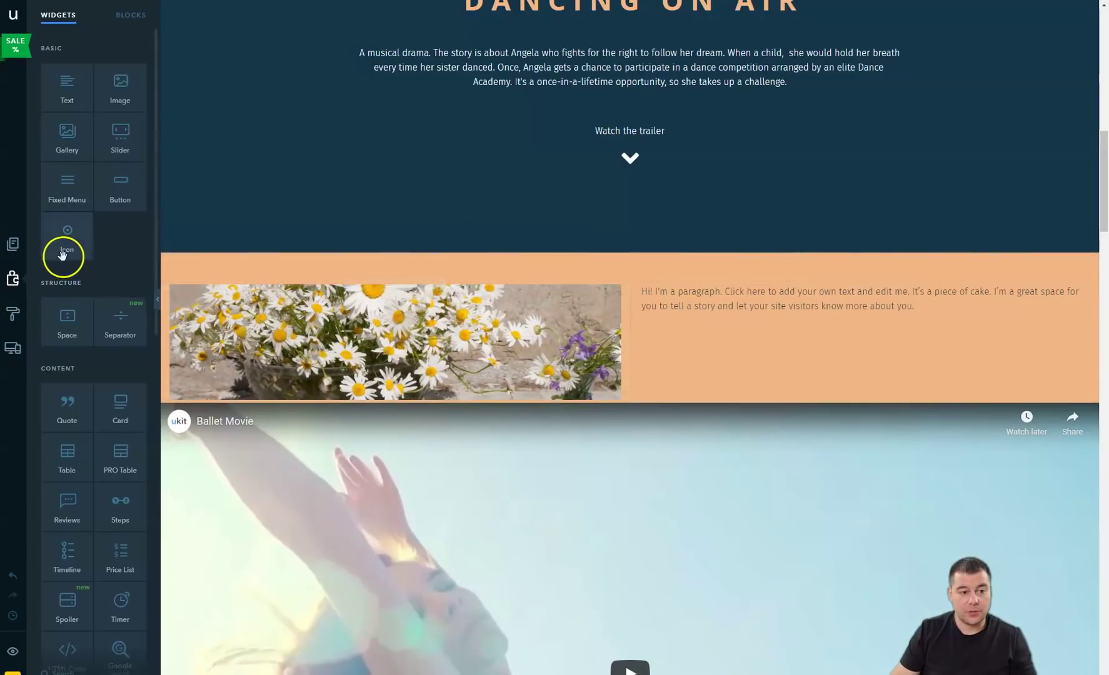
{"action": "left_click_drag", "start_coordinate": [56, 317], "coordinate": [626, 402]}
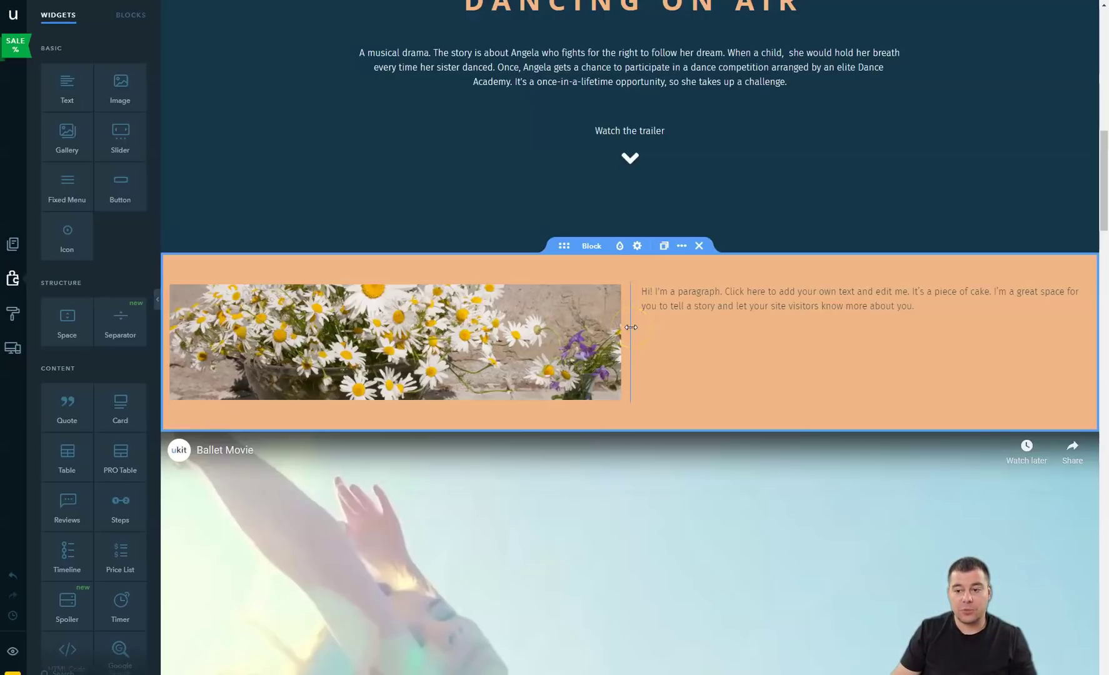
{"action": "left_click_drag", "start_coordinate": [631, 327], "coordinate": [483, 334]}
{"action": "left_click", "coordinate": [494, 316]}
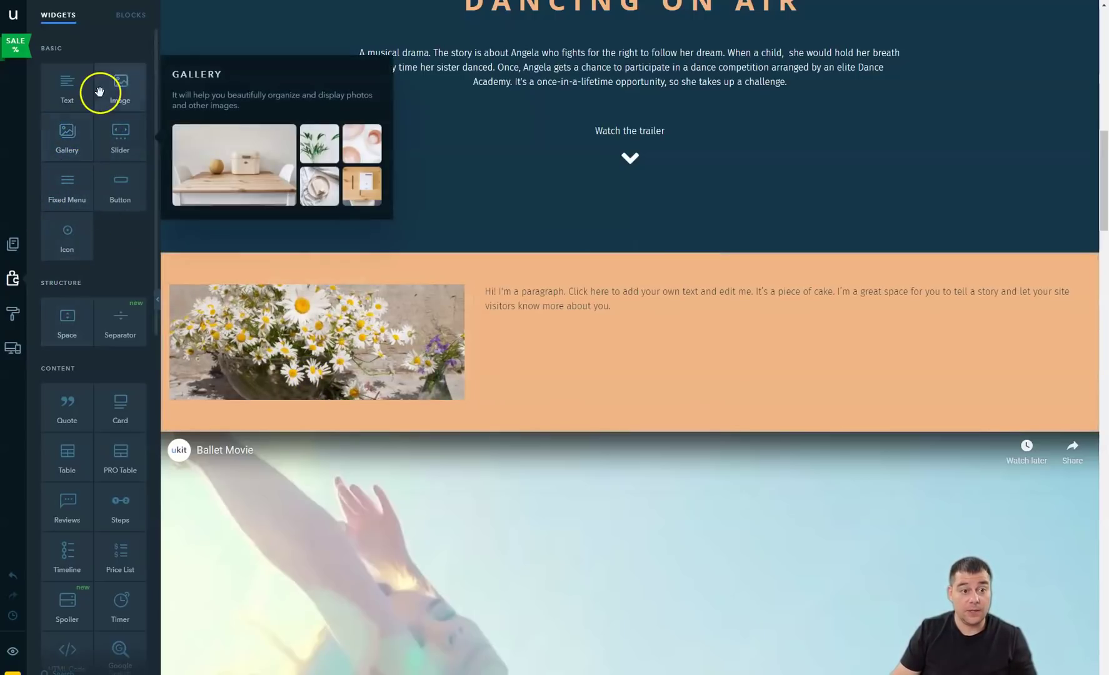
{"action": "left_click_drag", "start_coordinate": [114, 86], "coordinate": [1097, 329]}
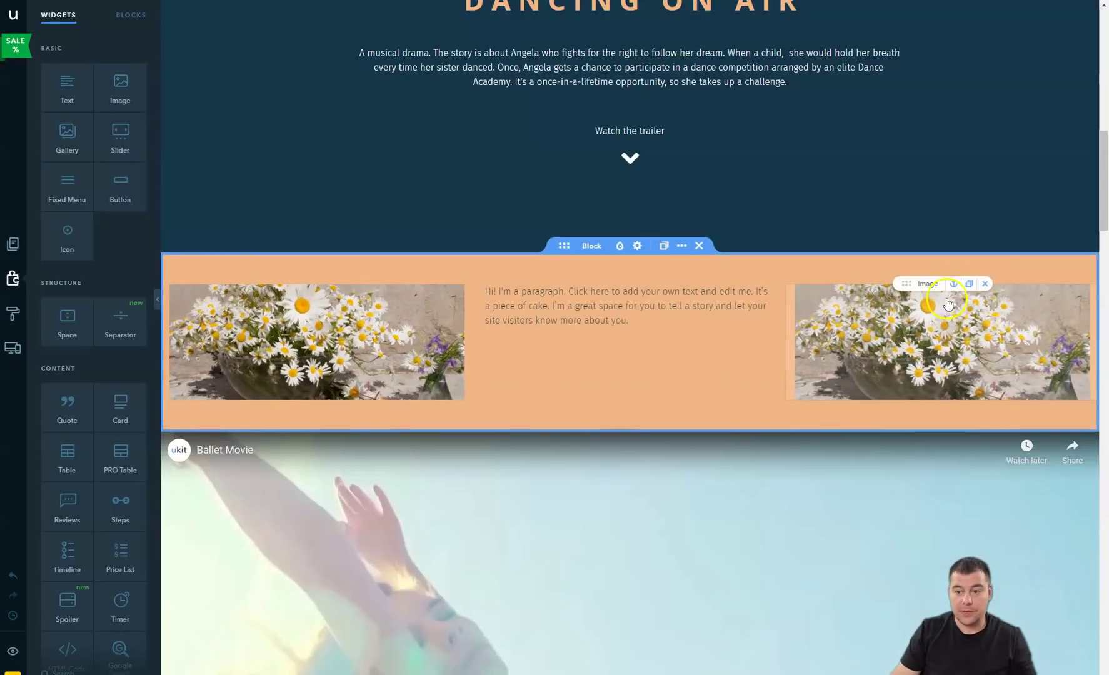
Replace the right-hand daisy image with the red lips photo from the Themed library.
{"action": "double_click", "coordinate": [921, 331]}
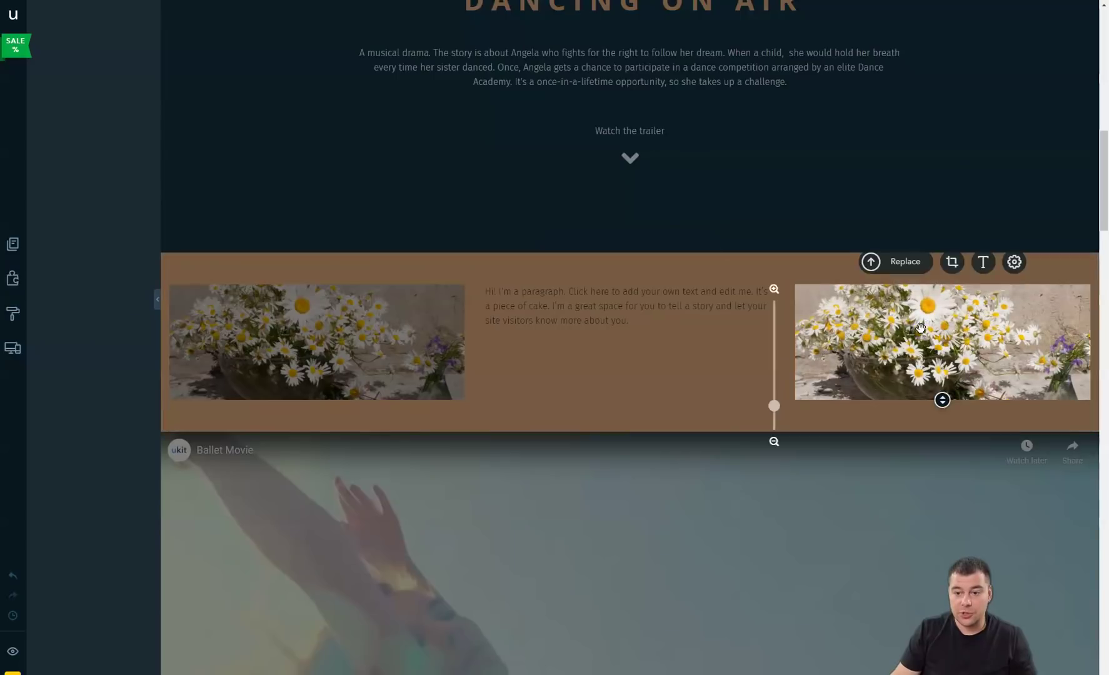
{"action": "left_click", "coordinate": [904, 263]}
{"action": "left_click", "coordinate": [556, 308]}
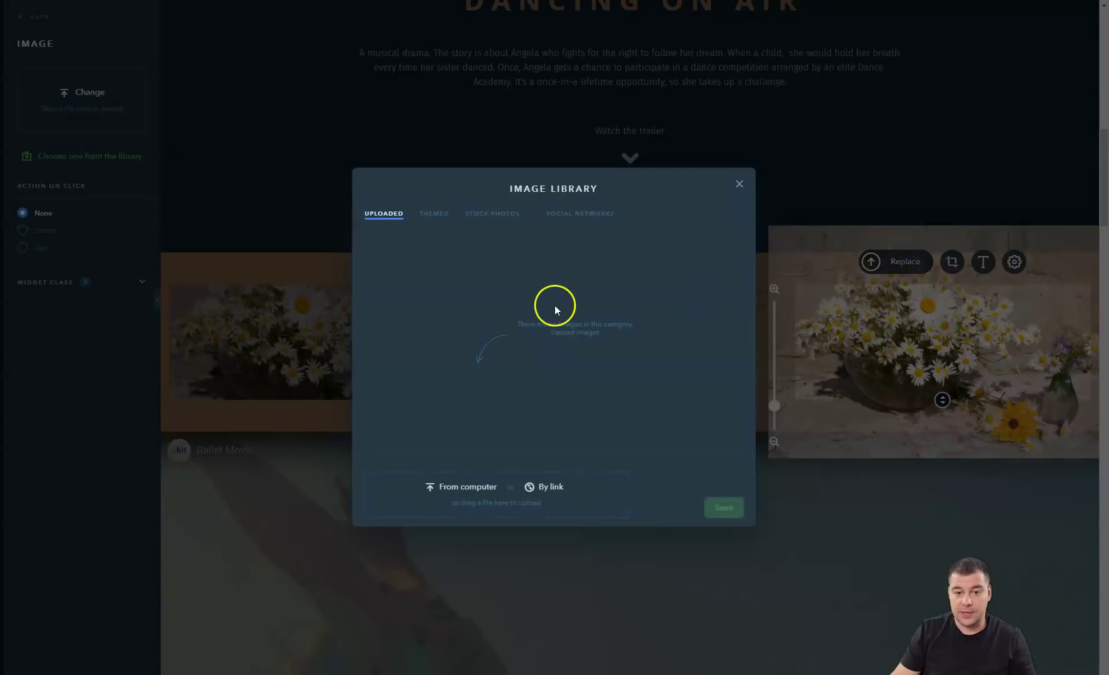
{"action": "left_click", "coordinate": [425, 216]}
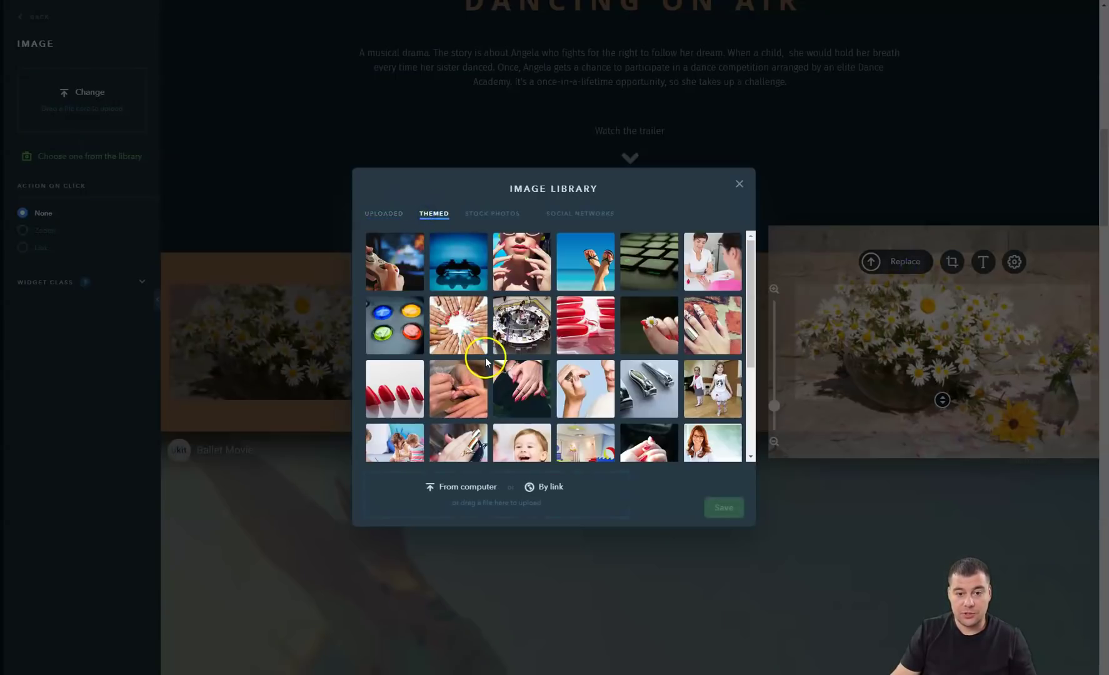
{"action": "left_click", "coordinate": [540, 284]}
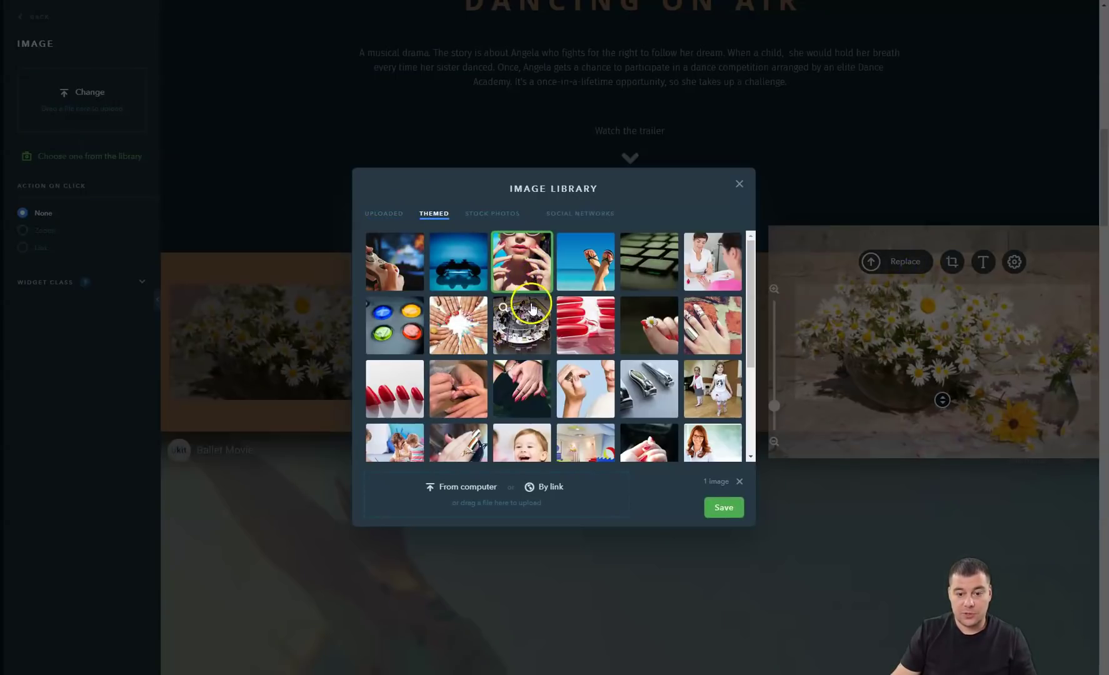
{"action": "scroll", "coordinate": [560, 359], "scroll_direction": "down", "scroll_amount": 2}
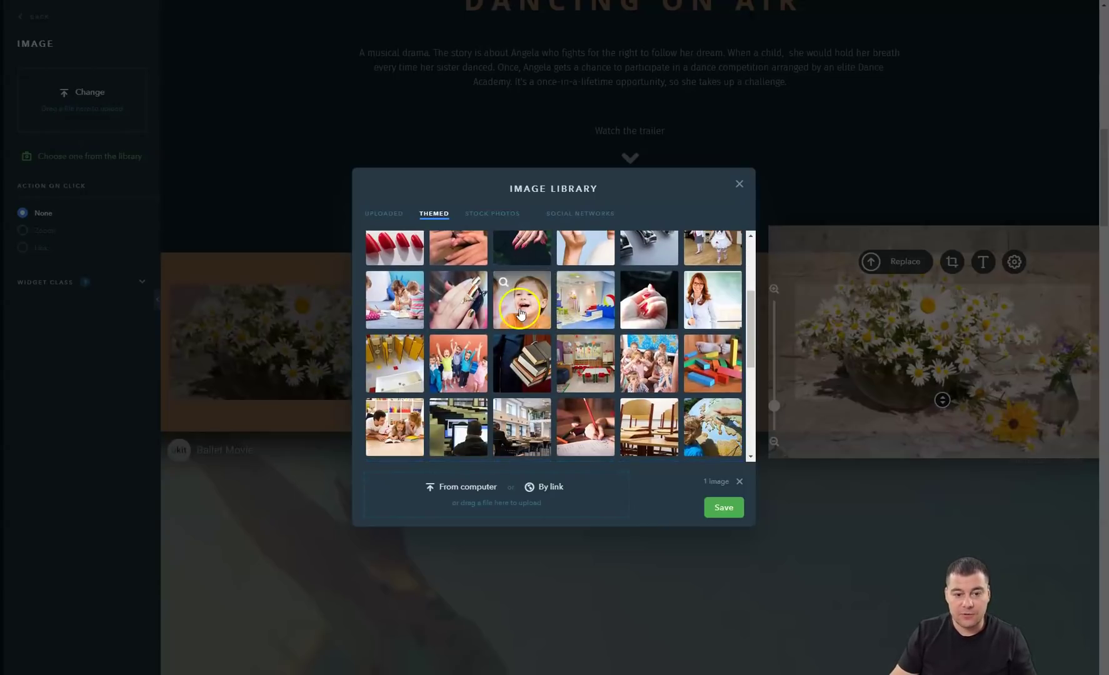
{"action": "left_click", "coordinate": [581, 293]}
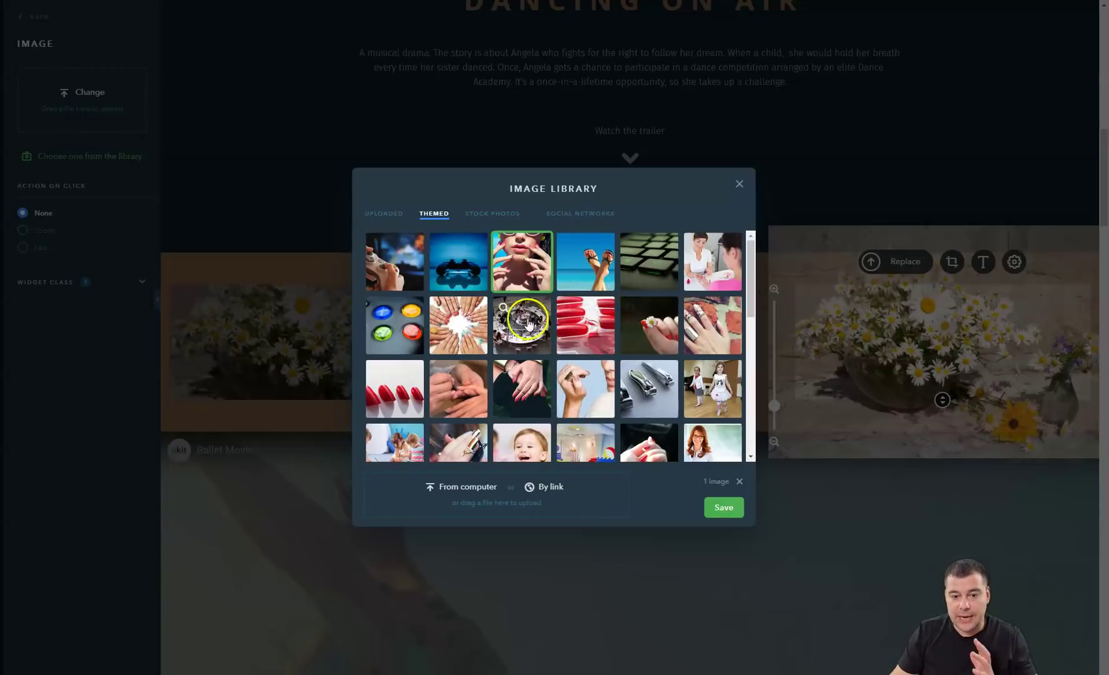
{"action": "left_click", "coordinate": [533, 266]}
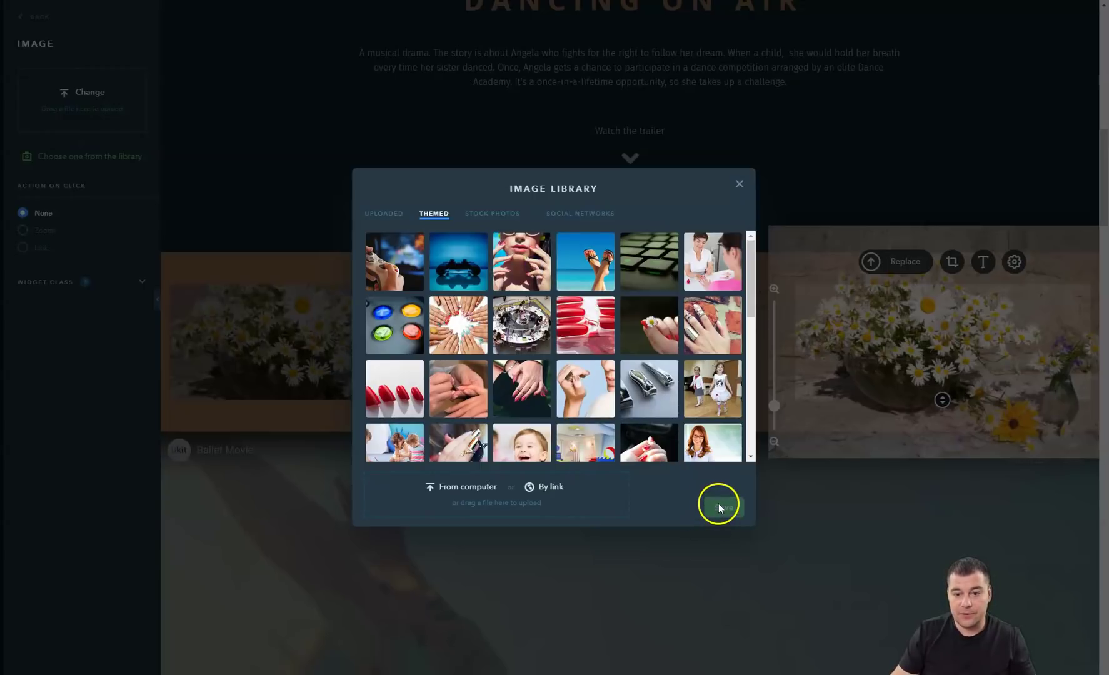
{"action": "left_click", "coordinate": [520, 259]}
{"action": "left_click", "coordinate": [725, 508]}
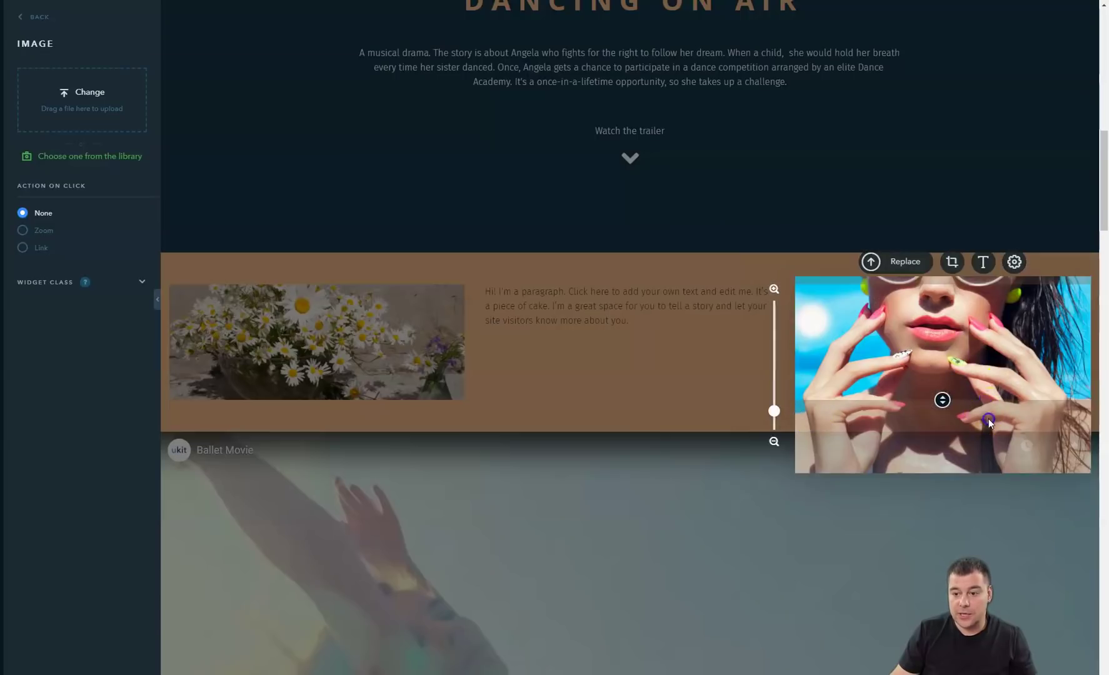
{"action": "left_click", "coordinate": [971, 388]}
Zoom in on the lips photo and reposition it within its frame.
{"action": "left_click", "coordinate": [907, 338]}
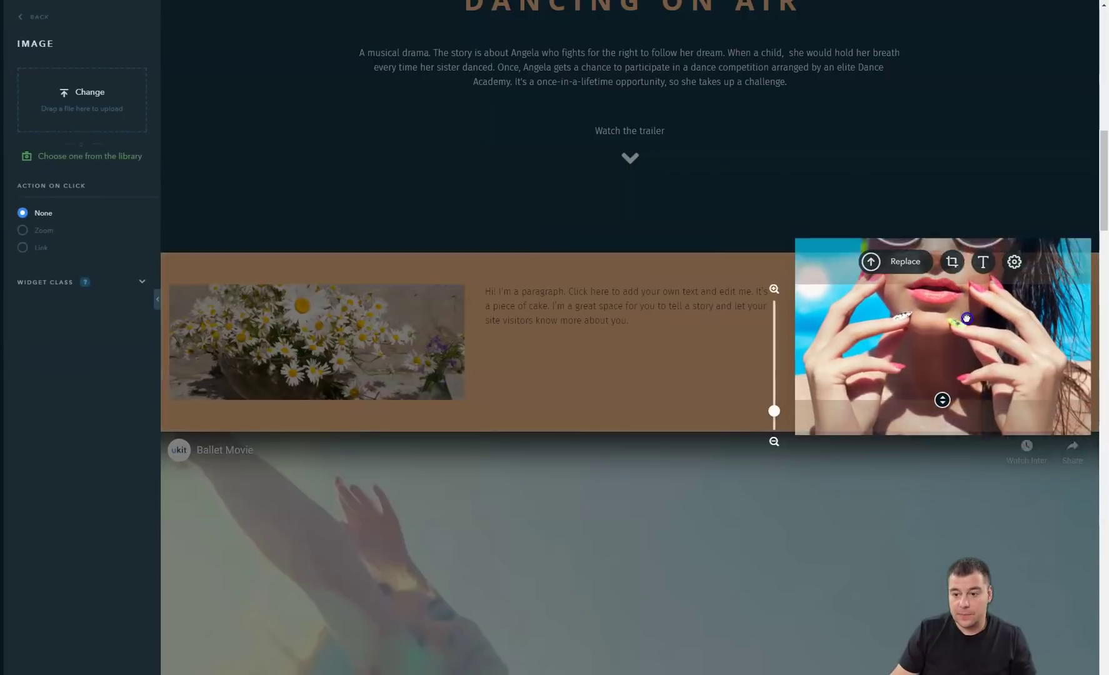
{"action": "left_click_drag", "start_coordinate": [774, 411], "coordinate": [774, 393]}
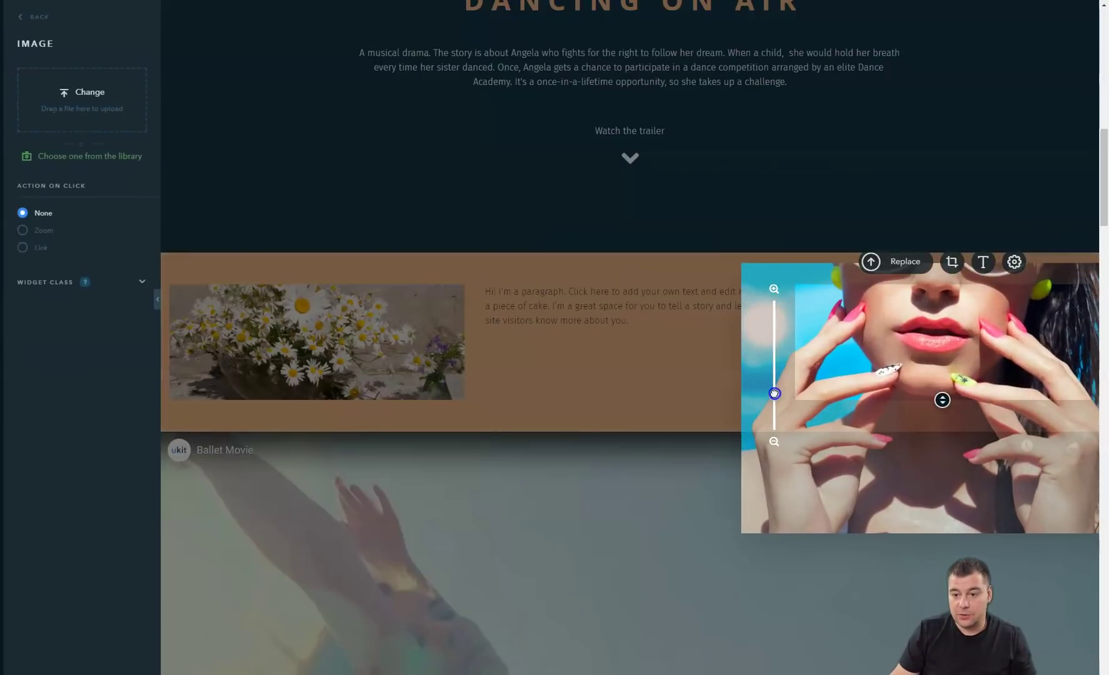
{"action": "left_click", "coordinate": [1003, 357]}
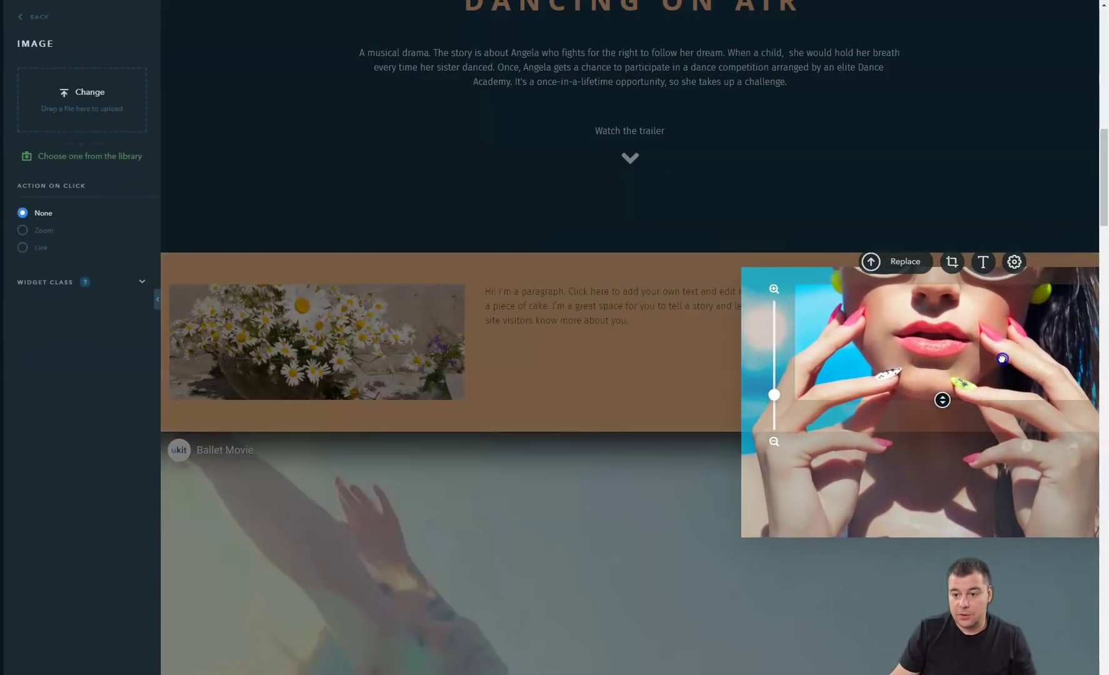
{"action": "left_click", "coordinate": [682, 374]}
{"action": "left_click", "coordinate": [681, 372]}
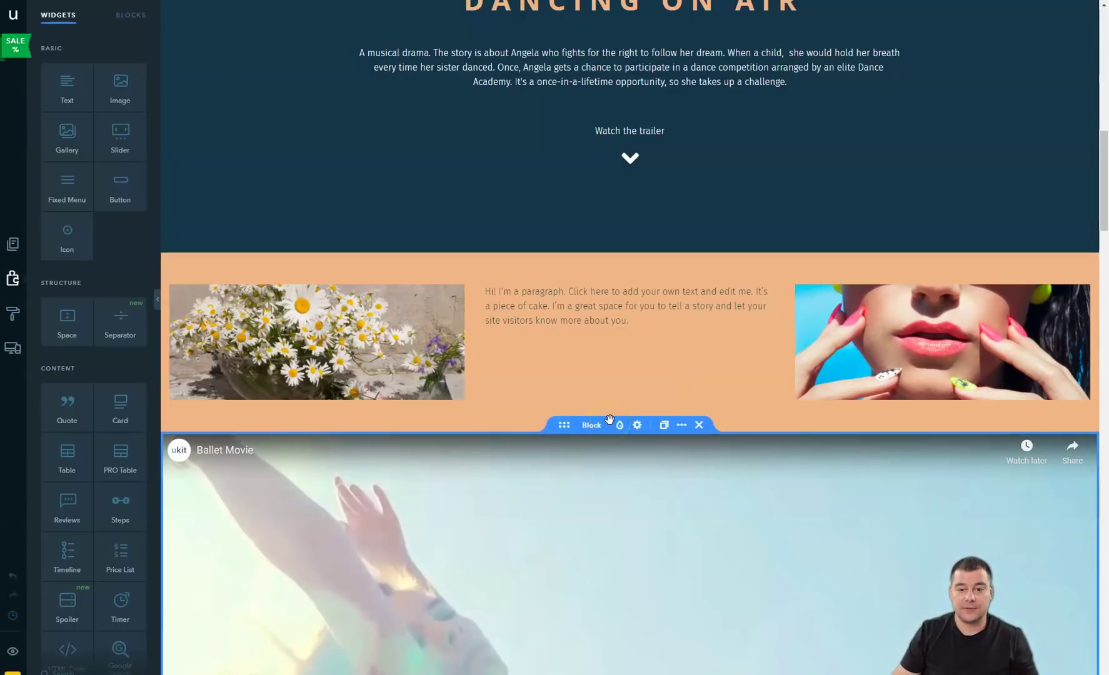
Add a button under the paragraph, a taller spacer below it, and a 105 px spacer on top.
{"action": "left_click_drag", "start_coordinate": [111, 189], "coordinate": [632, 330]}
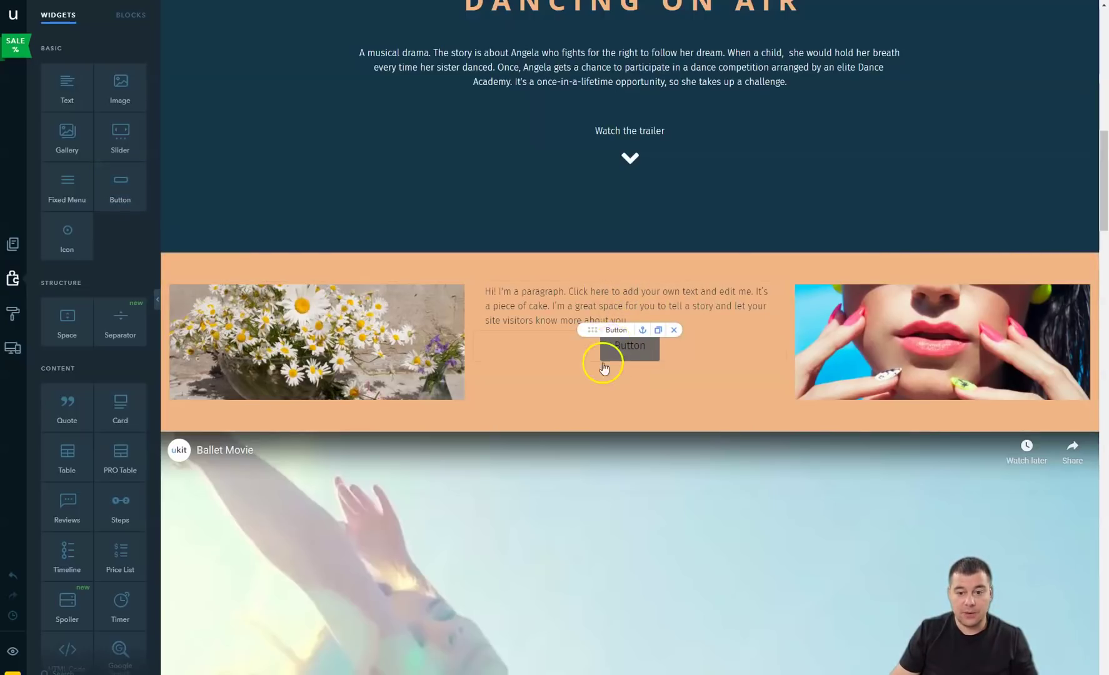
{"action": "left_click_drag", "start_coordinate": [81, 301], "coordinate": [636, 336]}
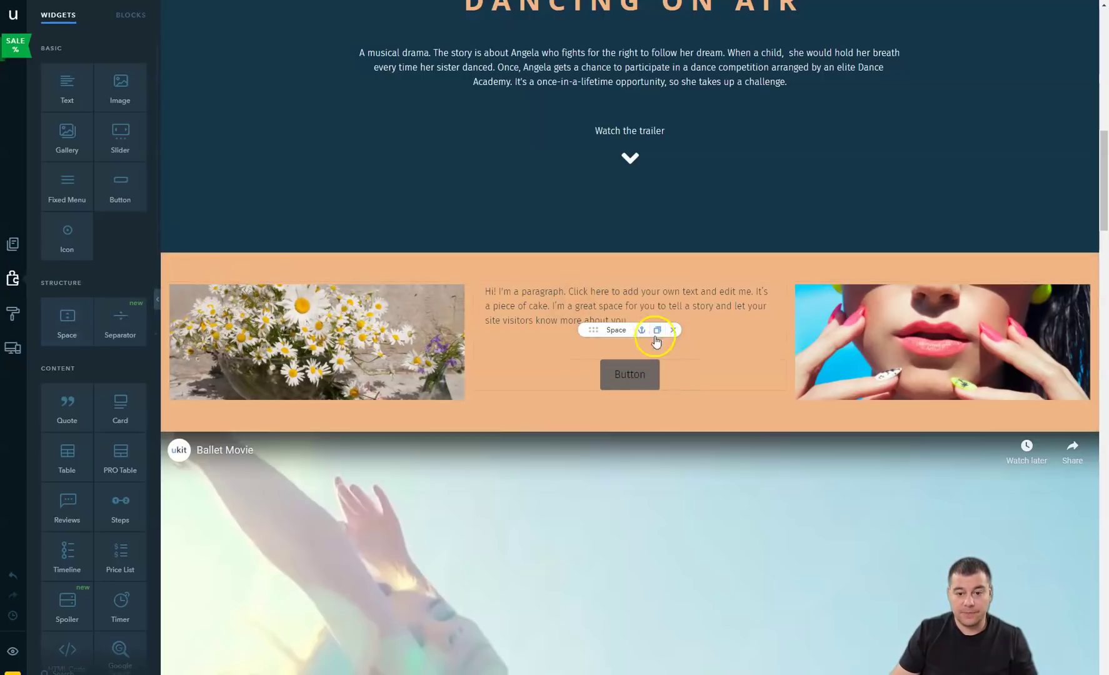
{"action": "left_click", "coordinate": [639, 426]}
{"action": "left_click_drag", "start_coordinate": [632, 428], "coordinate": [629, 472]}
{"action": "left_click", "coordinate": [636, 263]}
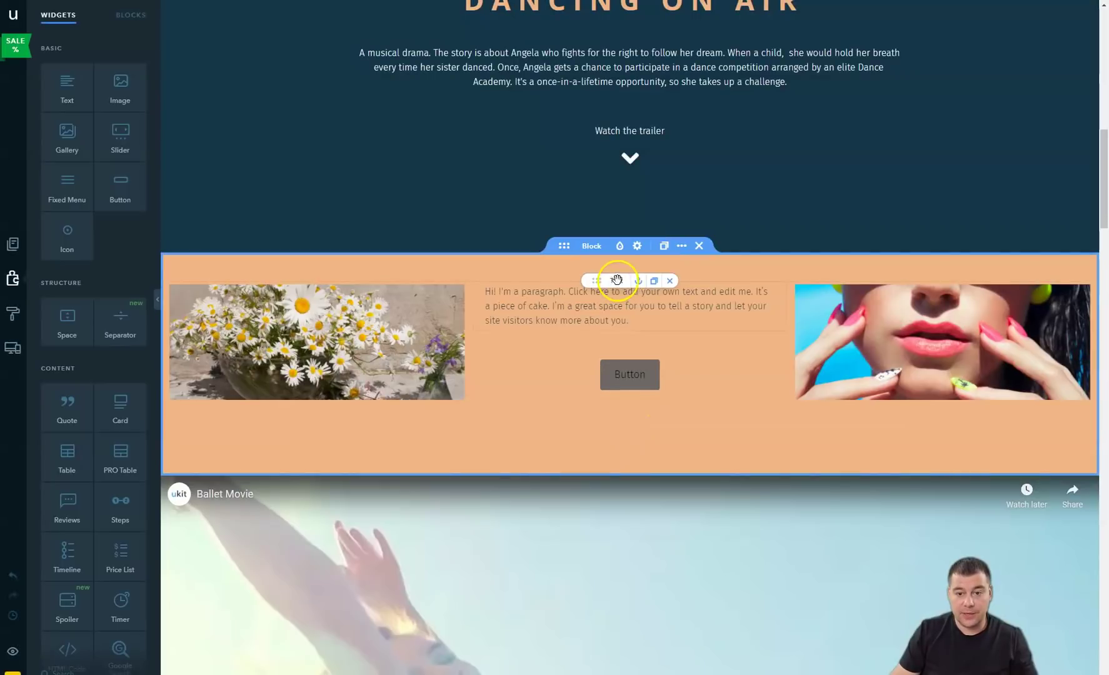
{"action": "left_click", "coordinate": [576, 271]}
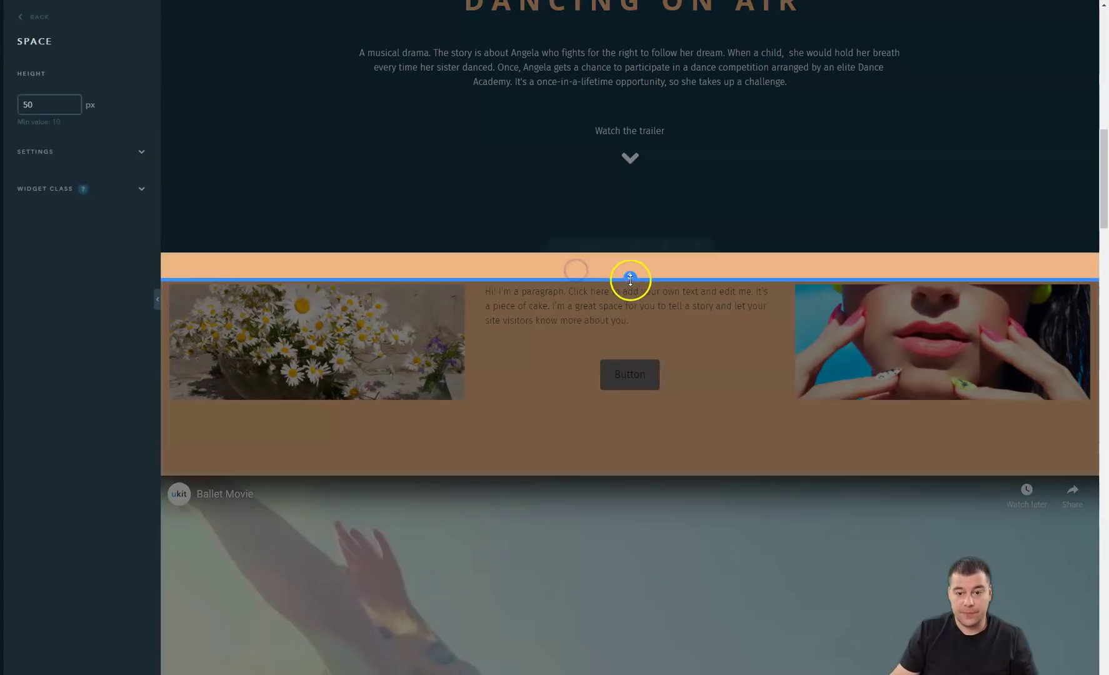
{"action": "left_click_drag", "start_coordinate": [629, 280], "coordinate": [630, 311]}
{"action": "left_click", "coordinate": [723, 461]}
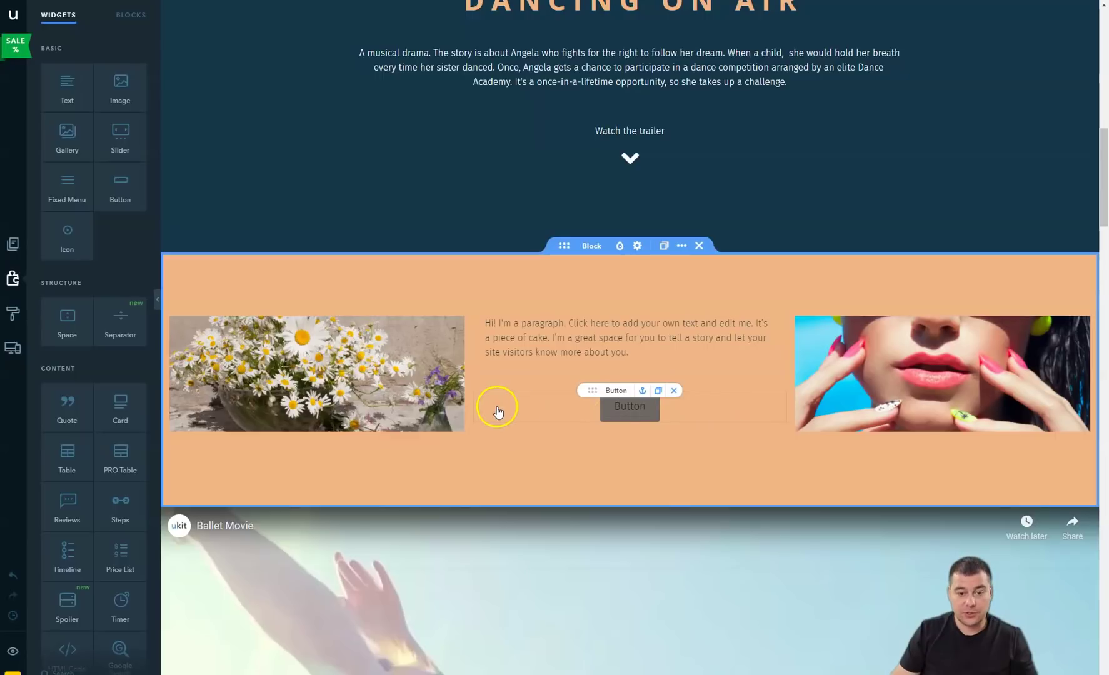
Change the button label to 'Bye now', deleting the mistyped 'e'.
{"action": "left_click", "coordinate": [622, 414]}
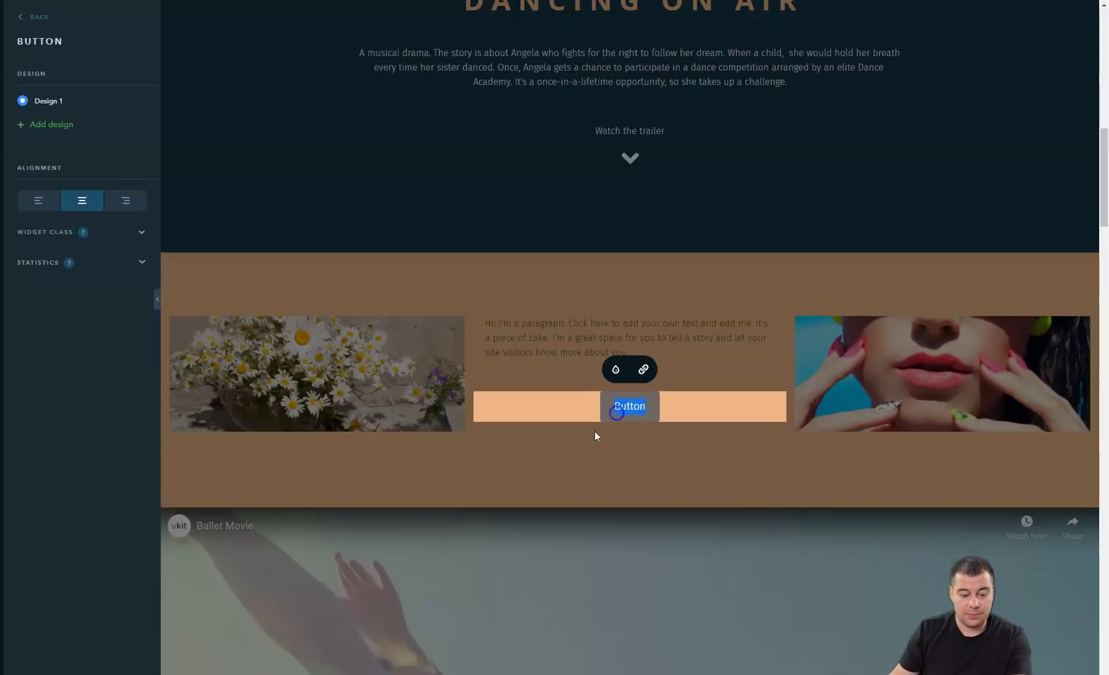
{"action": "type", "text": "Bye "}
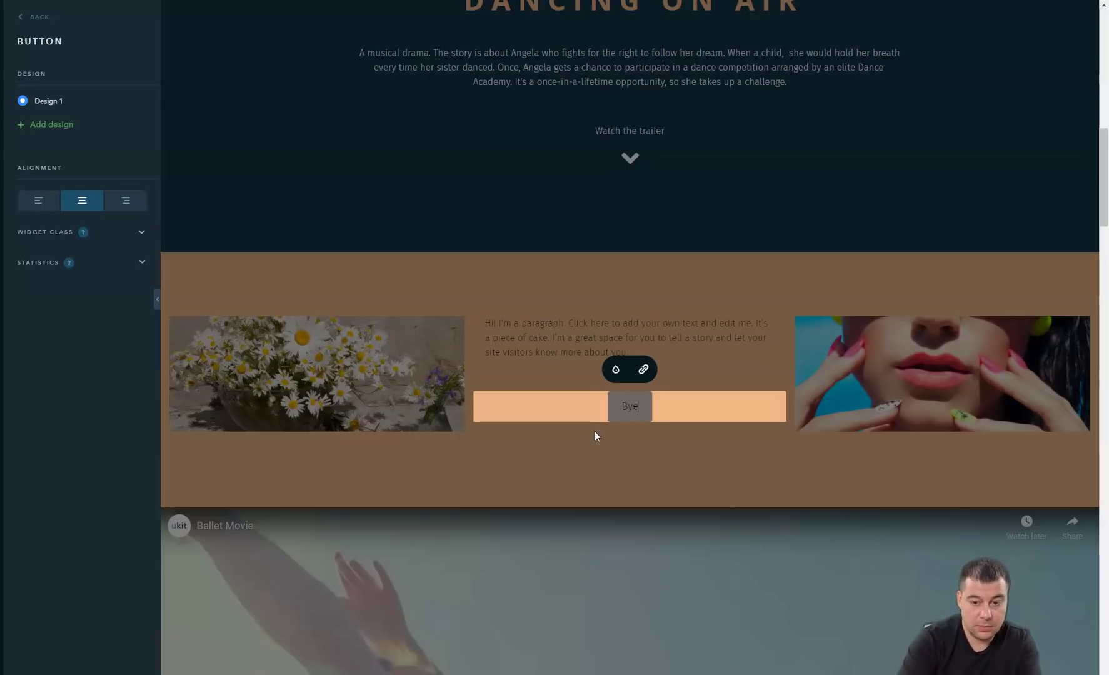
{"action": "type", "text": "noe"}
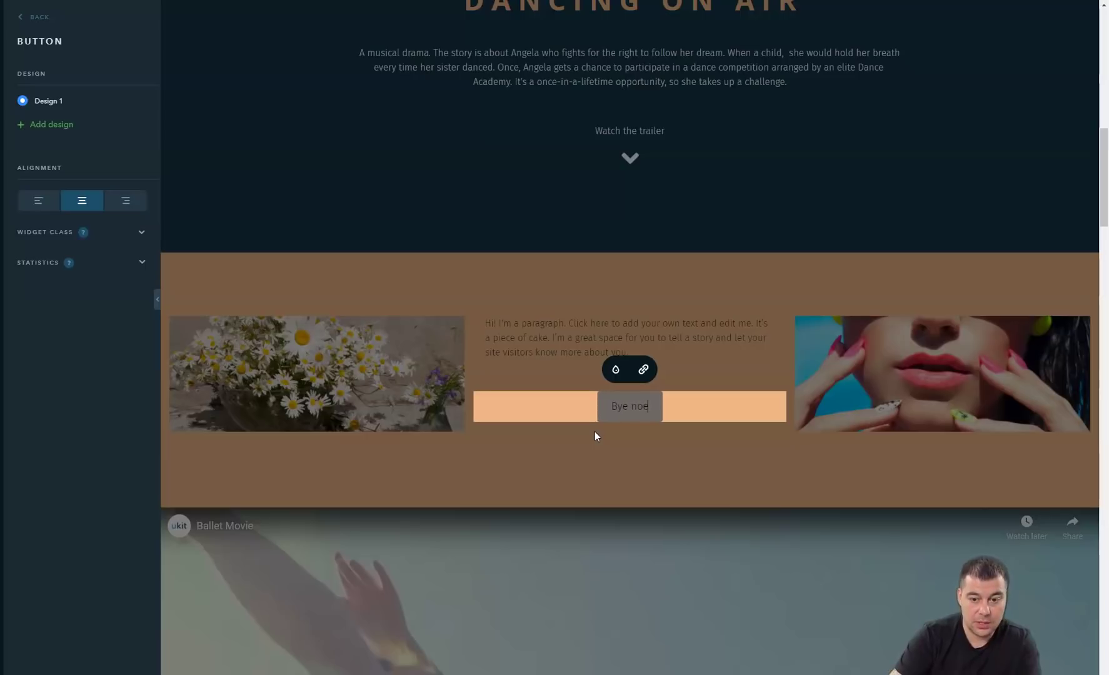
{"action": "key", "text": "BackSpace"}
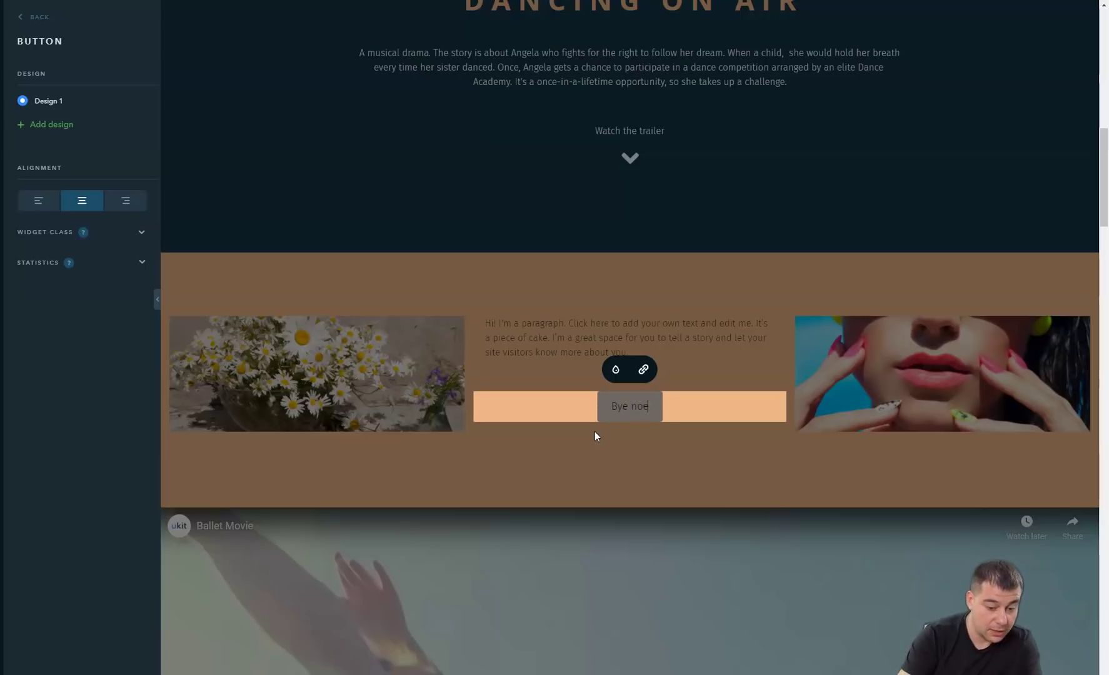
Finish the 'Bye now' label and style the button white with black 25 px text.
{"action": "type", "text": "w"}
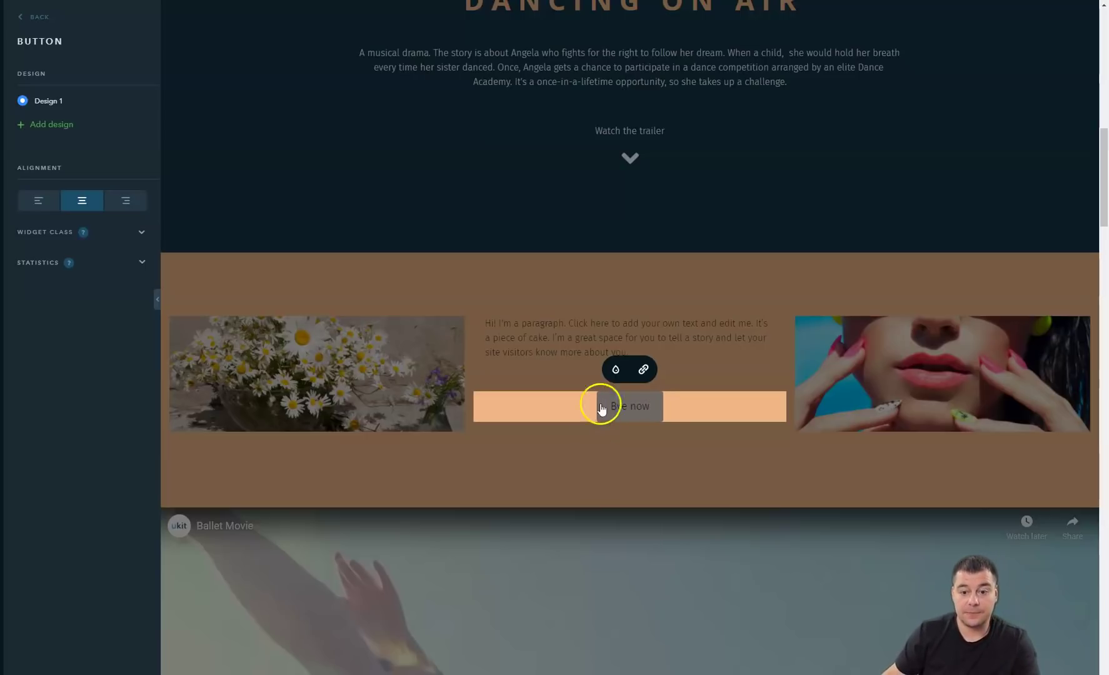
{"action": "left_click", "coordinate": [616, 370]}
{"action": "left_click", "coordinate": [761, 314]}
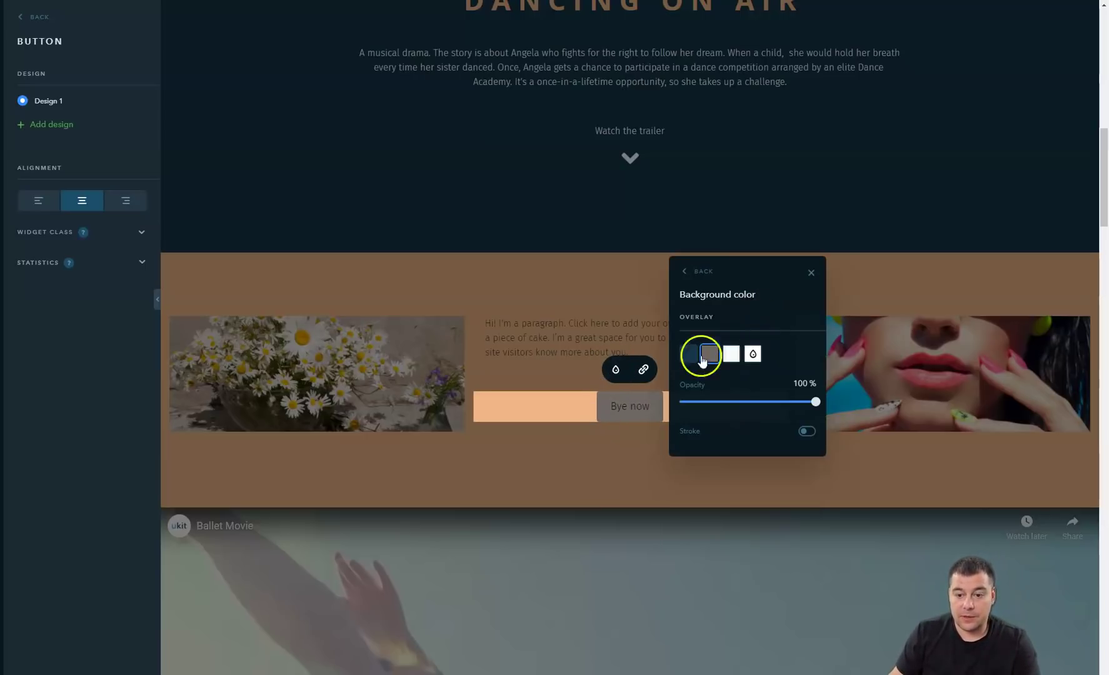
{"action": "left_click", "coordinate": [729, 359]}
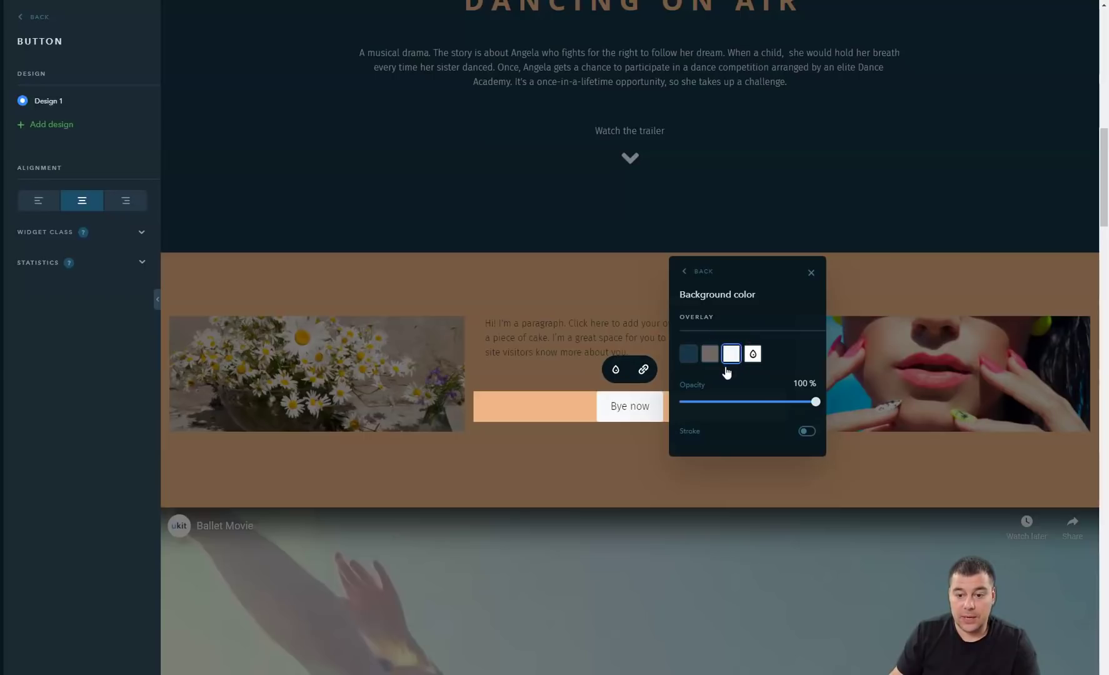
{"action": "left_click", "coordinate": [699, 275]}
{"action": "left_click", "coordinate": [782, 339]}
{"action": "left_click", "coordinate": [690, 376]}
{"action": "left_click_drag", "start_coordinate": [692, 342], "coordinate": [709, 344]}
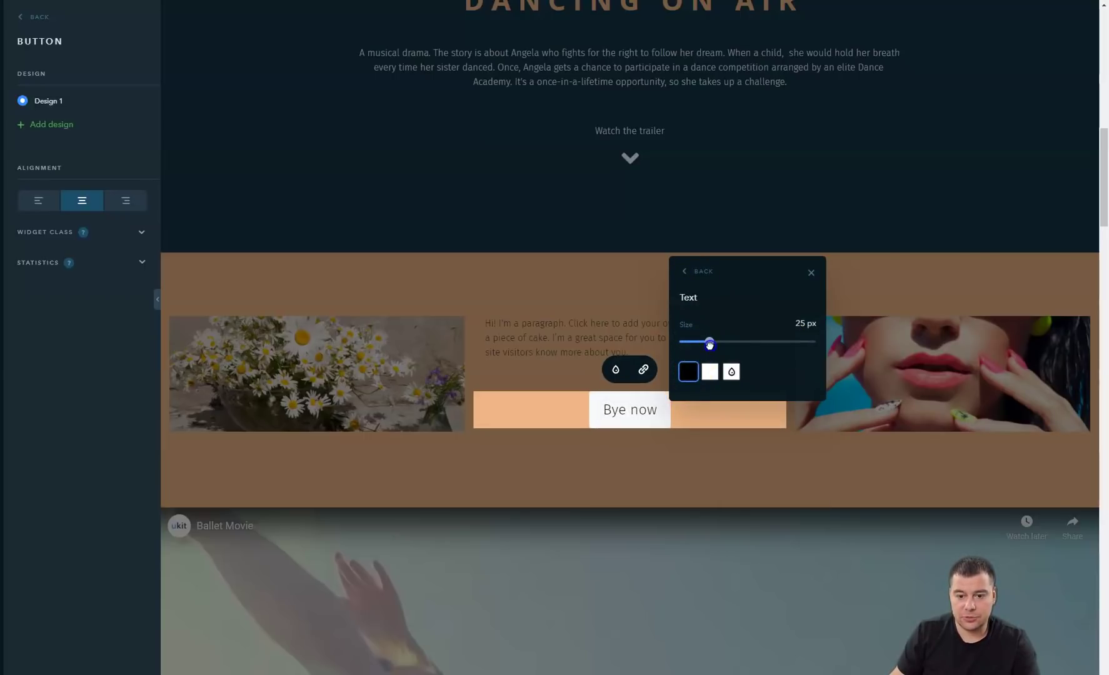
{"action": "left_click", "coordinate": [697, 271]}
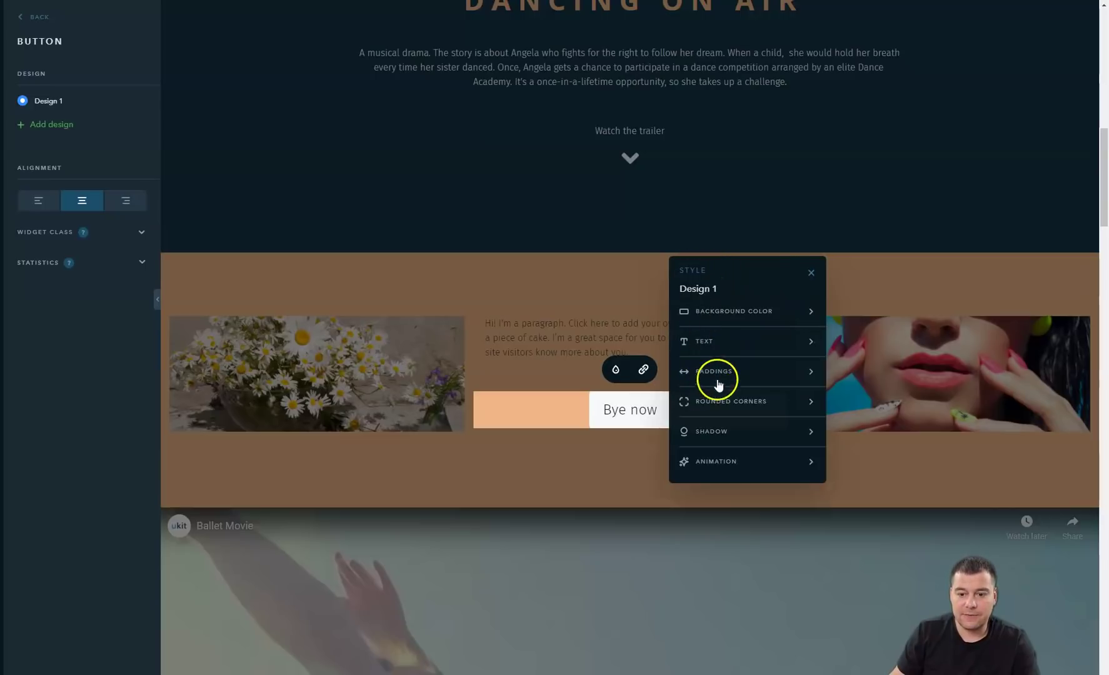
Set the button padding to 7 px vertical and 52 px horizontal, with 10 px corner radius.
{"action": "left_click", "coordinate": [726, 375]}
{"action": "left_click_drag", "start_coordinate": [696, 338], "coordinate": [689, 338]}
{"action": "left_click_drag", "start_coordinate": [688, 382], "coordinate": [696, 382]}
{"action": "left_click", "coordinate": [685, 274]}
{"action": "left_click", "coordinate": [736, 403]}
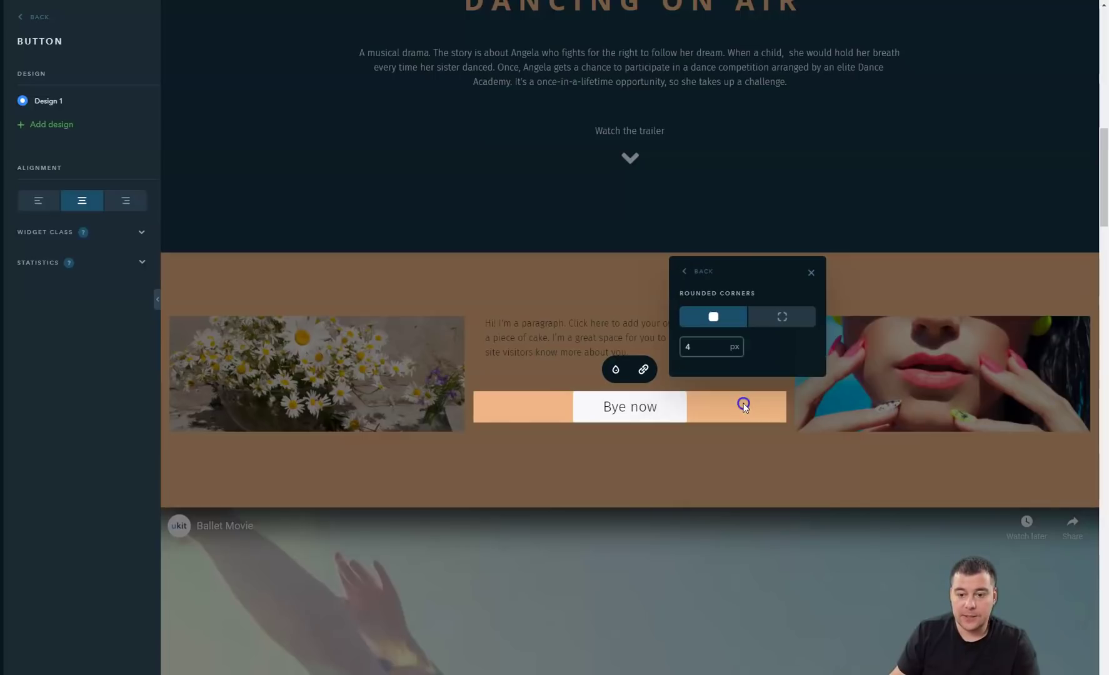
{"action": "left_click", "coordinate": [777, 320]}
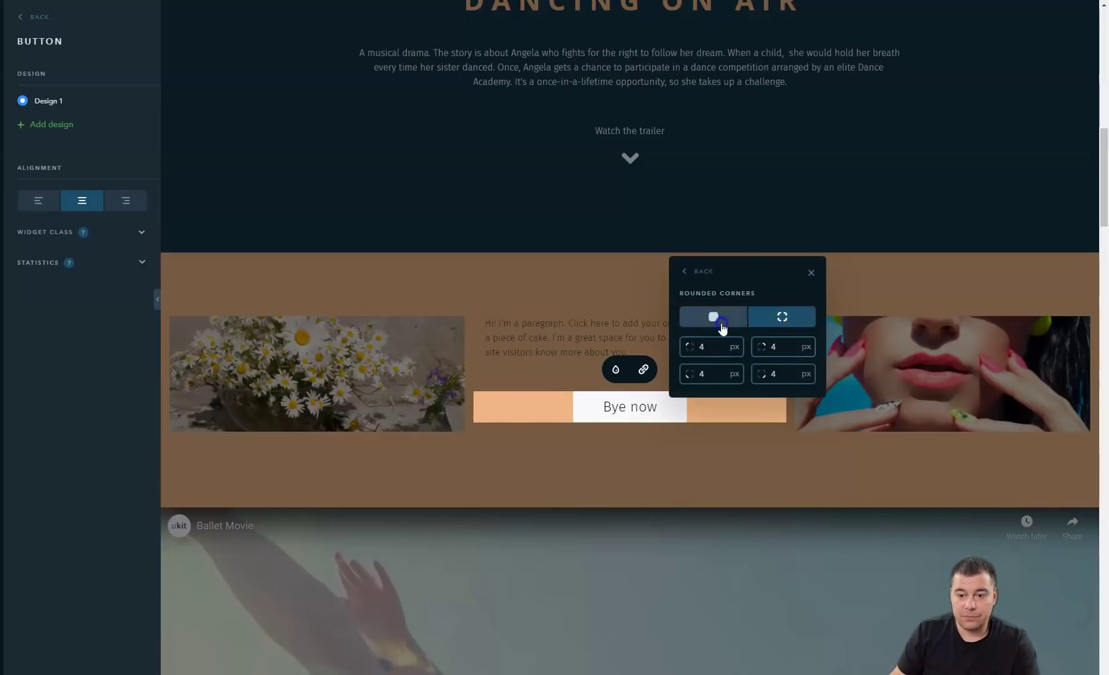
{"action": "left_click", "coordinate": [716, 320]}
{"action": "left_click", "coordinate": [696, 346]}
{"action": "type", "text": "10"}
{"action": "left_click", "coordinate": [709, 260]}
{"action": "left_click", "coordinate": [696, 276]}
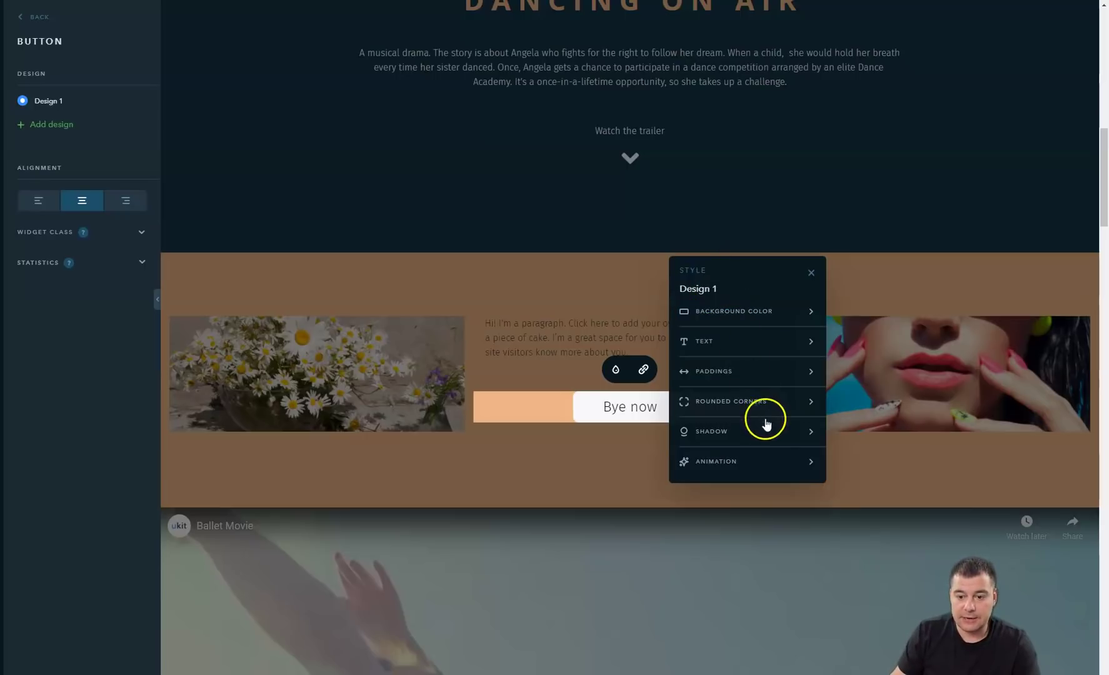
Switch on the Zoom hover effect for the button.
{"action": "left_click", "coordinate": [782, 463]}
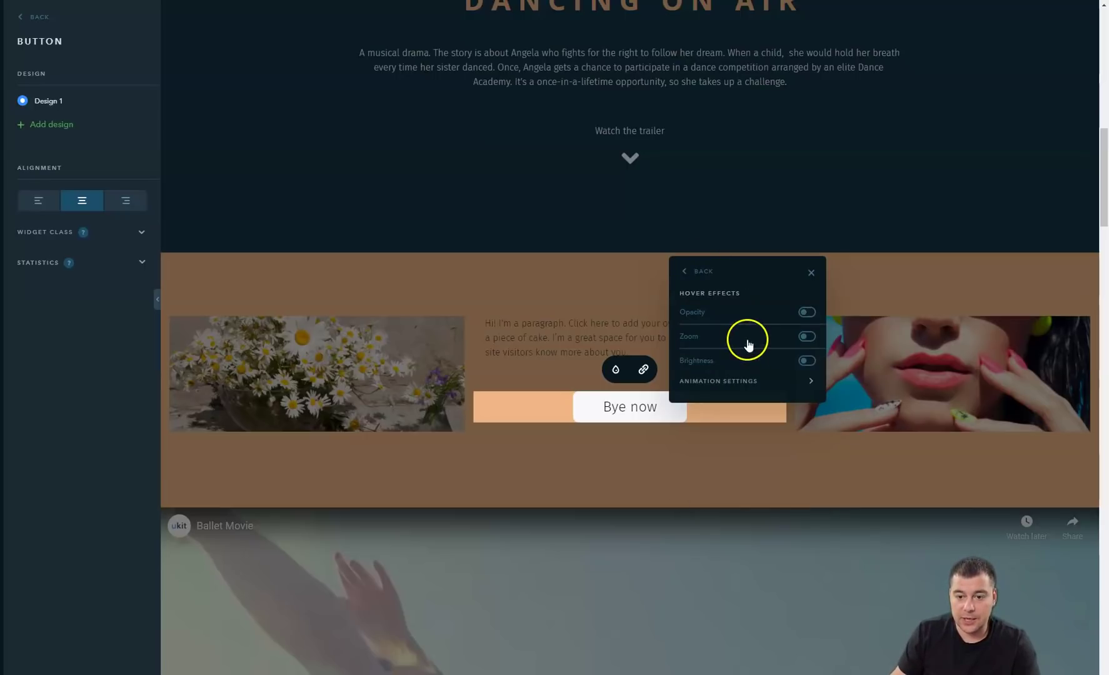
{"action": "left_click", "coordinate": [806, 341]}
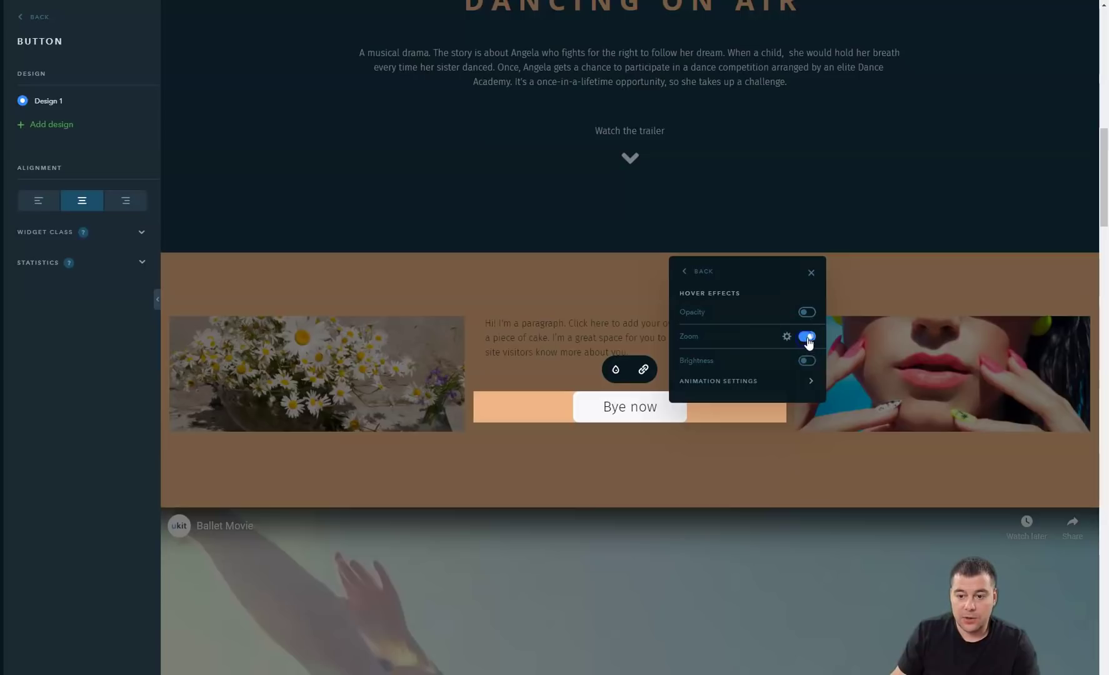
{"action": "left_click", "coordinate": [810, 275]}
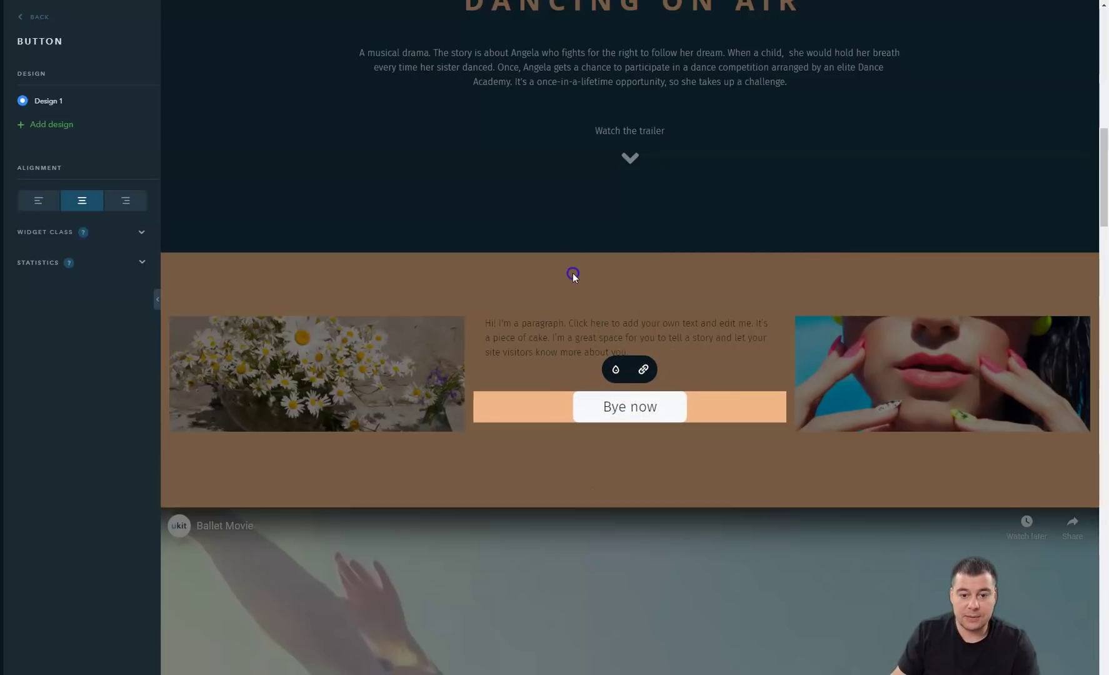
Turn the paragraph above the button into a bold Heading 4.
{"action": "left_click", "coordinate": [573, 273]}
{"action": "left_click", "coordinate": [594, 339]}
{"action": "left_click", "coordinate": [592, 341]}
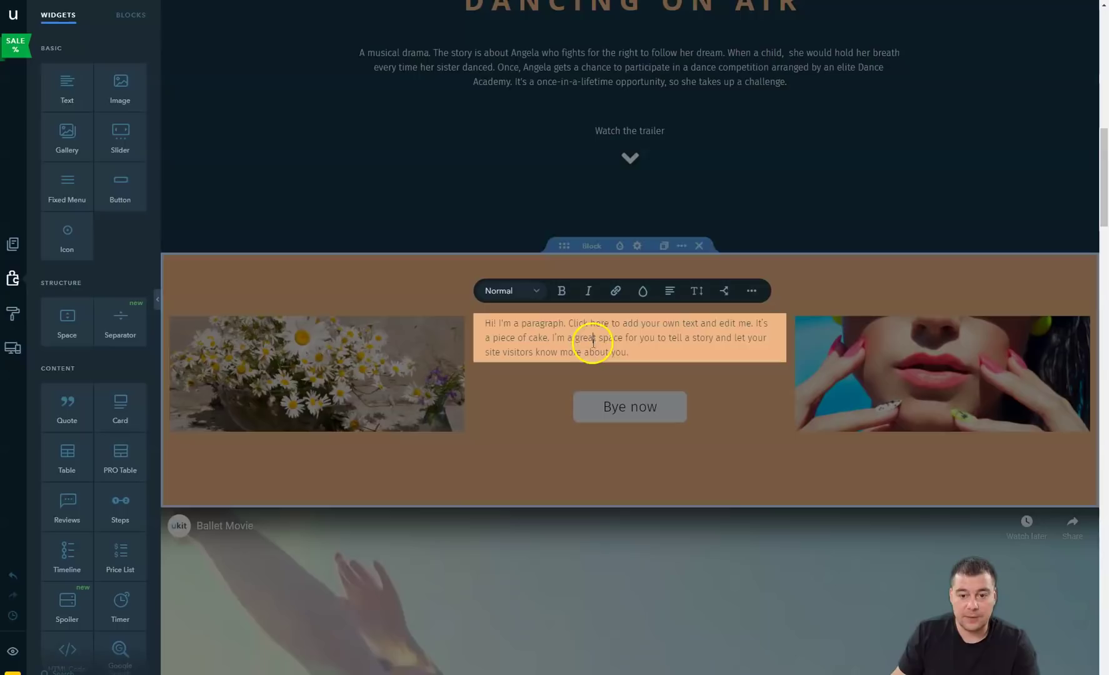
{"action": "left_click", "coordinate": [512, 290]}
{"action": "left_click", "coordinate": [519, 338]}
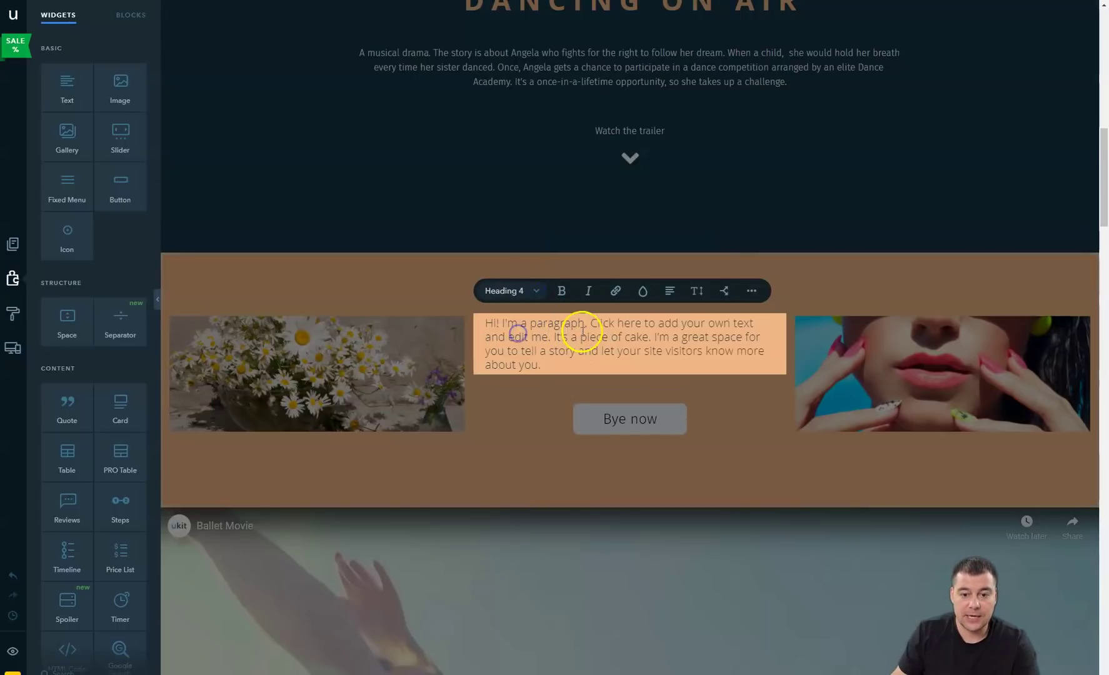
{"action": "left_click", "coordinate": [739, 407]}
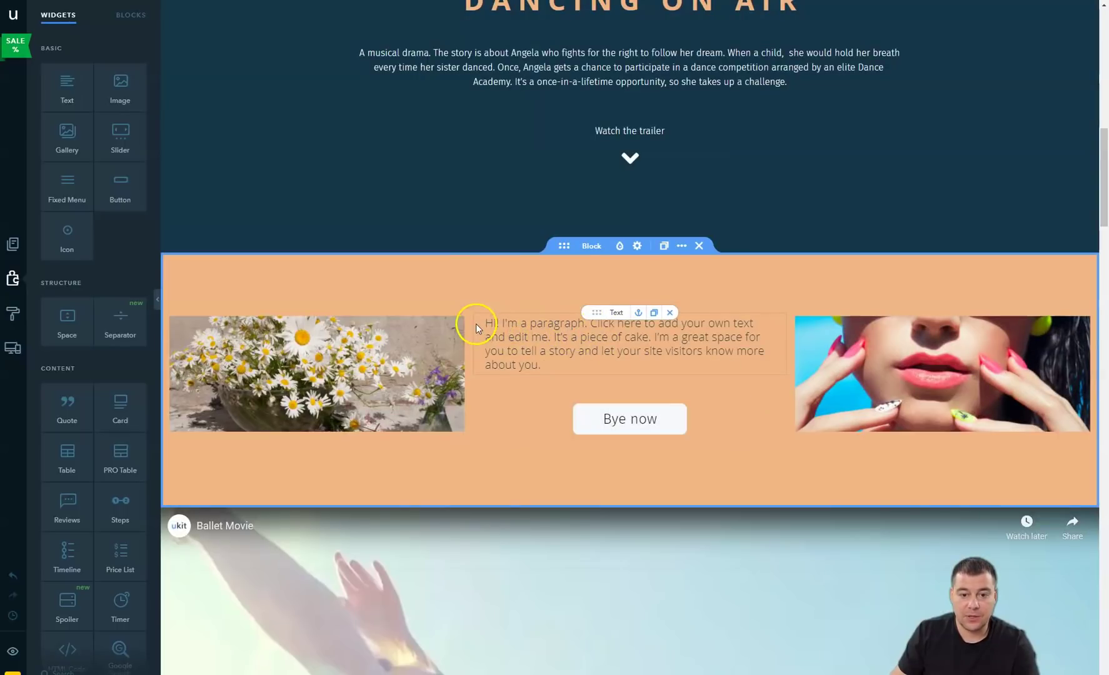
{"action": "left_click", "coordinate": [532, 350]}
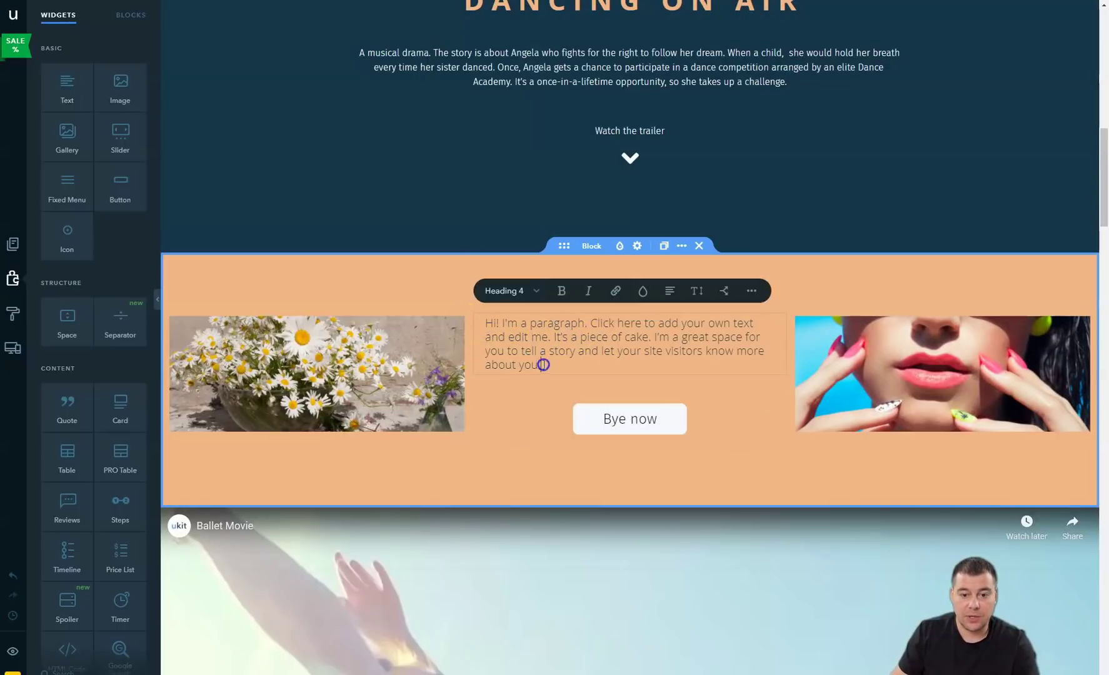
{"action": "key", "text": "ctrl+a"}
{"action": "left_click", "coordinate": [563, 296]}
{"action": "left_click", "coordinate": [782, 436]}
Centre-align the heading text within the orange block.
{"action": "left_click", "coordinate": [578, 321]}
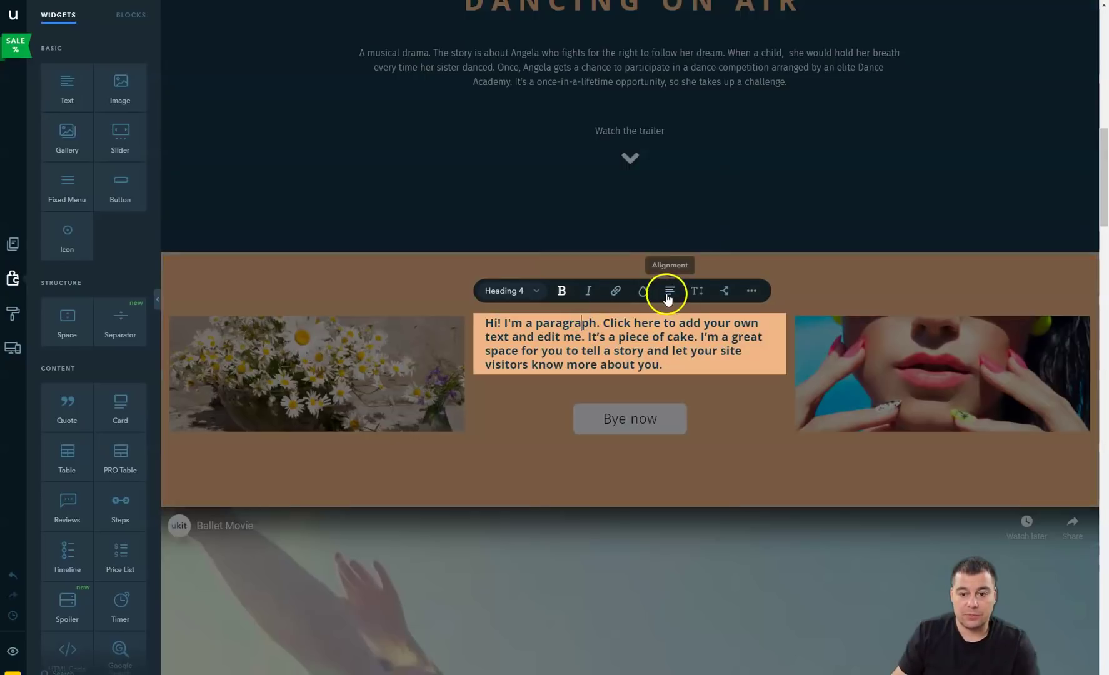
{"action": "left_click", "coordinate": [668, 299]}
{"action": "left_click", "coordinate": [653, 259]}
{"action": "left_click", "coordinate": [750, 443]}
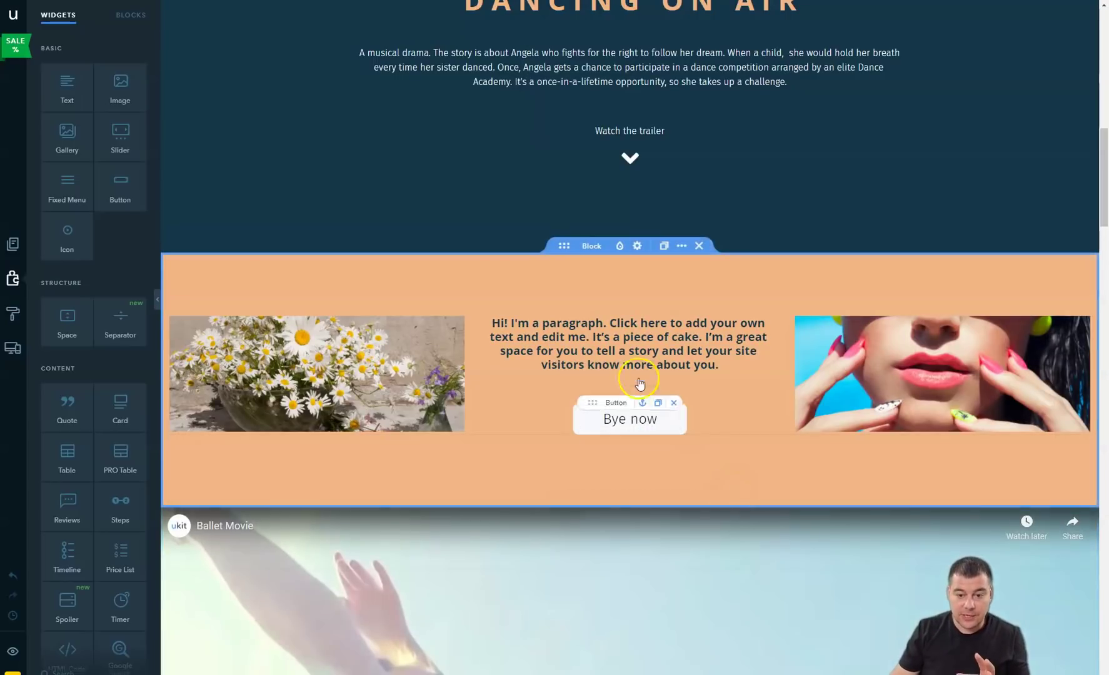
{"action": "left_click", "coordinate": [622, 425]}
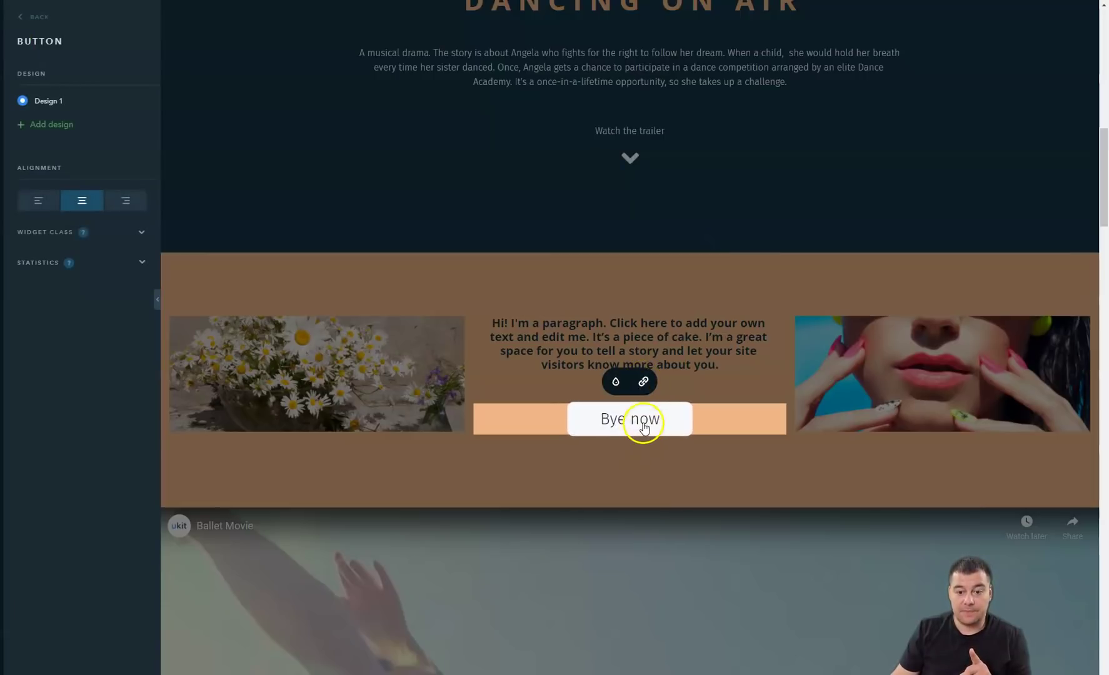
Link the Bye now button to a newly created pop-up window called New window.
{"action": "left_click", "coordinate": [643, 381]}
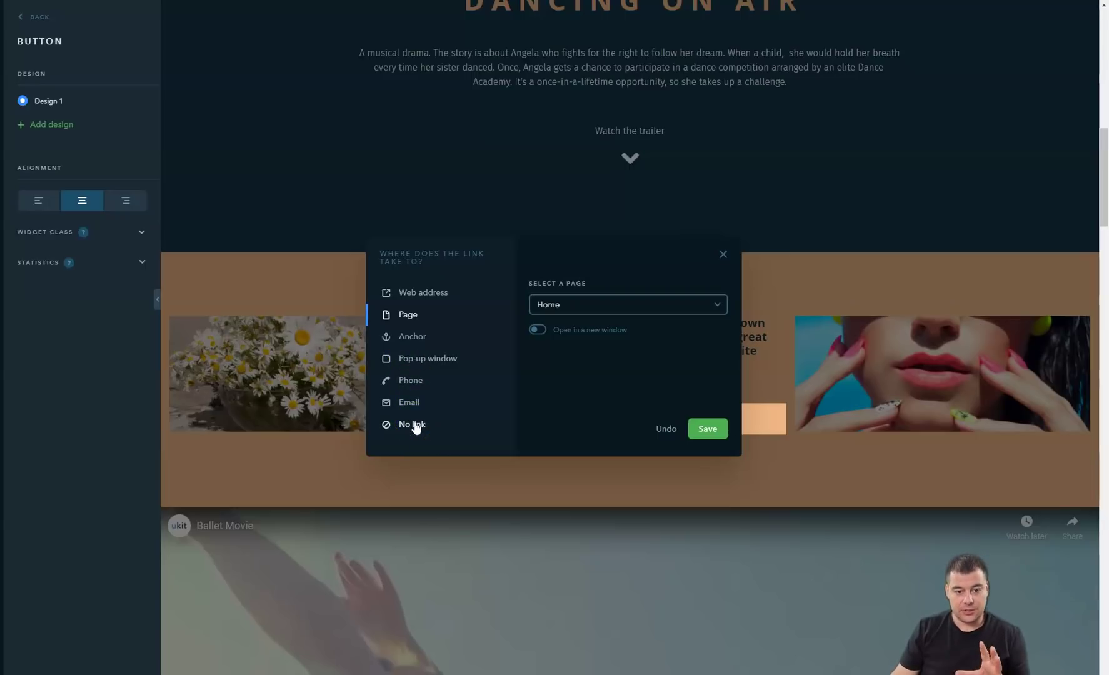
{"action": "left_click", "coordinate": [424, 365]}
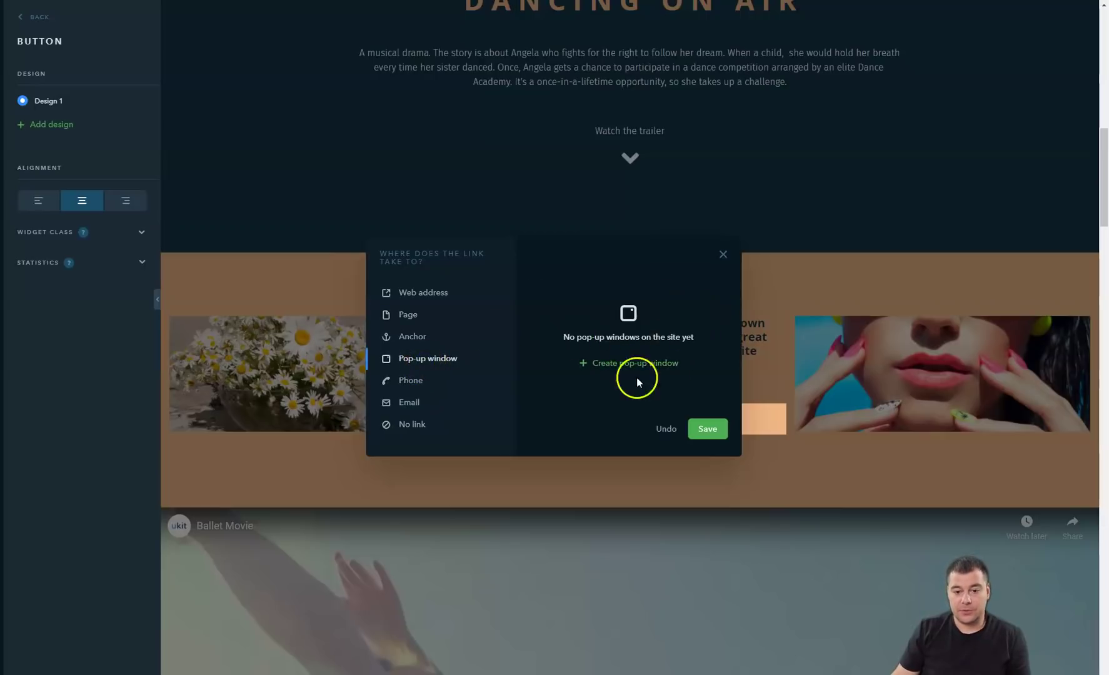
{"action": "left_click", "coordinate": [602, 374]}
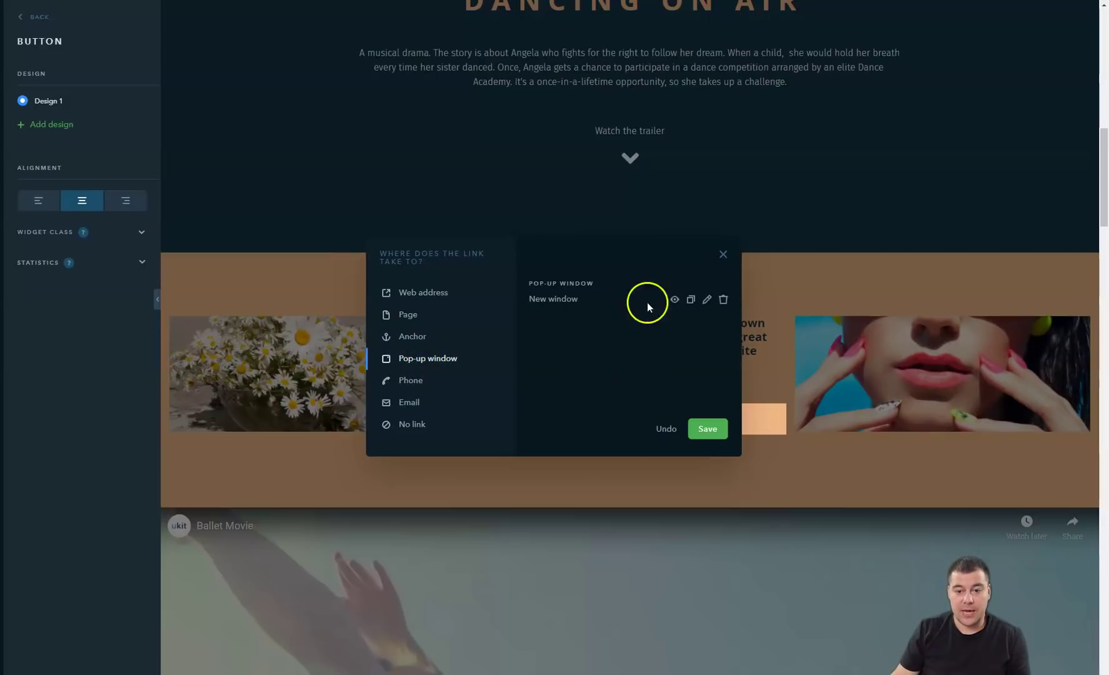
In the New window pop-up form, add a Name field, delete the Large field, and move Name above Email.
{"action": "left_click", "coordinate": [707, 300]}
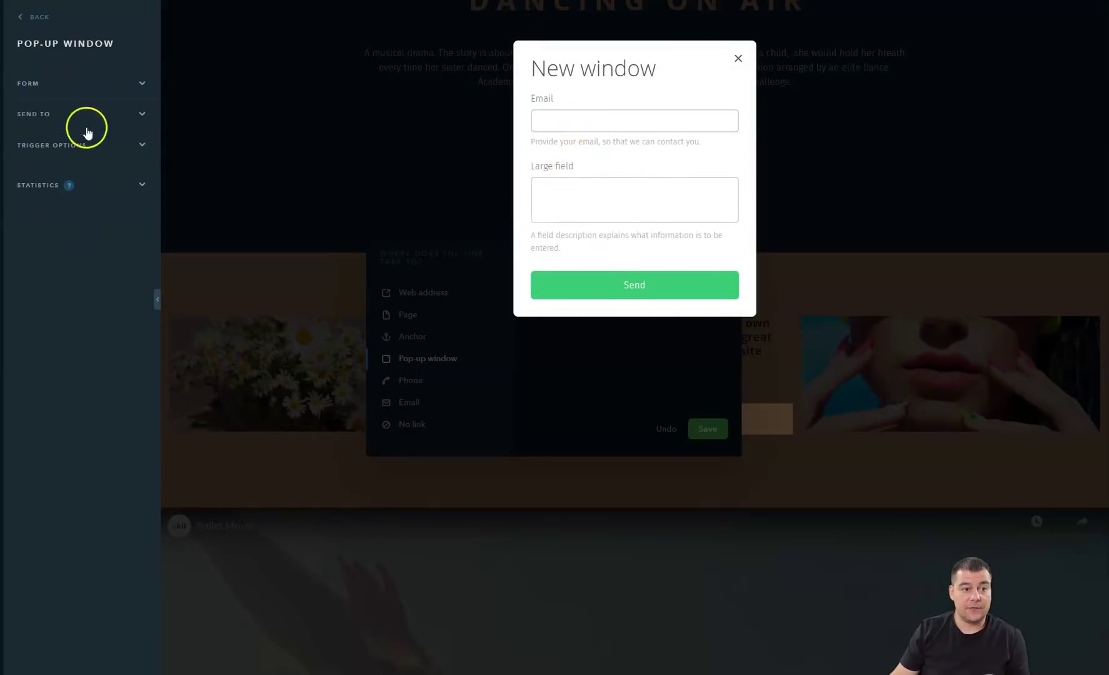
{"action": "left_click", "coordinate": [140, 84]}
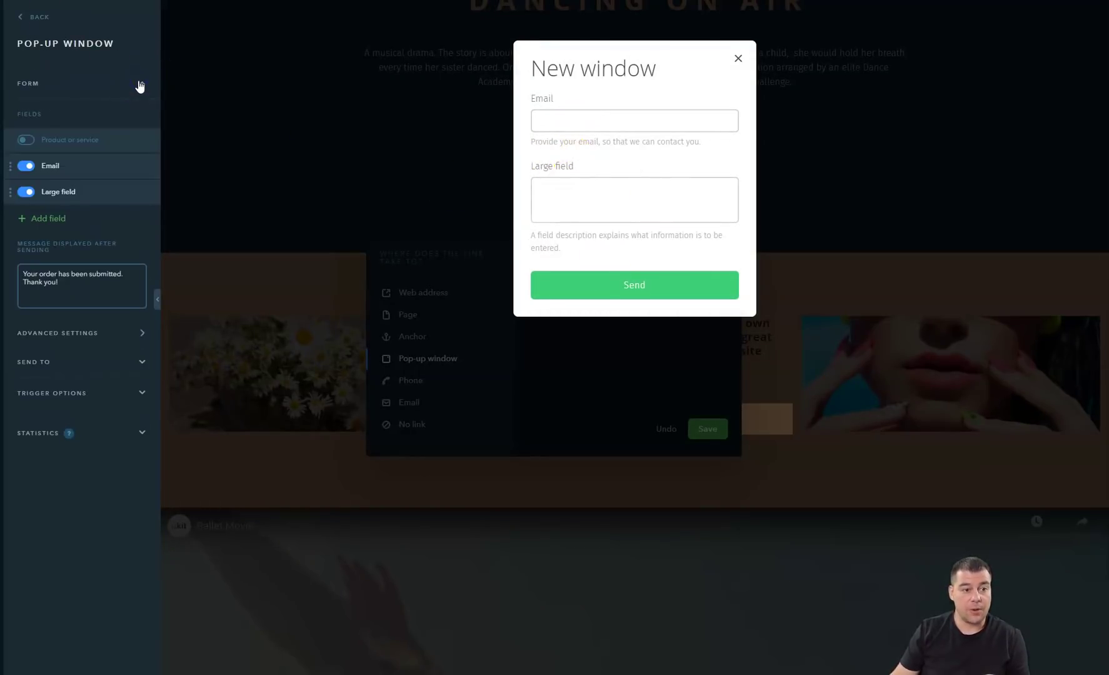
{"action": "left_click", "coordinate": [35, 220]}
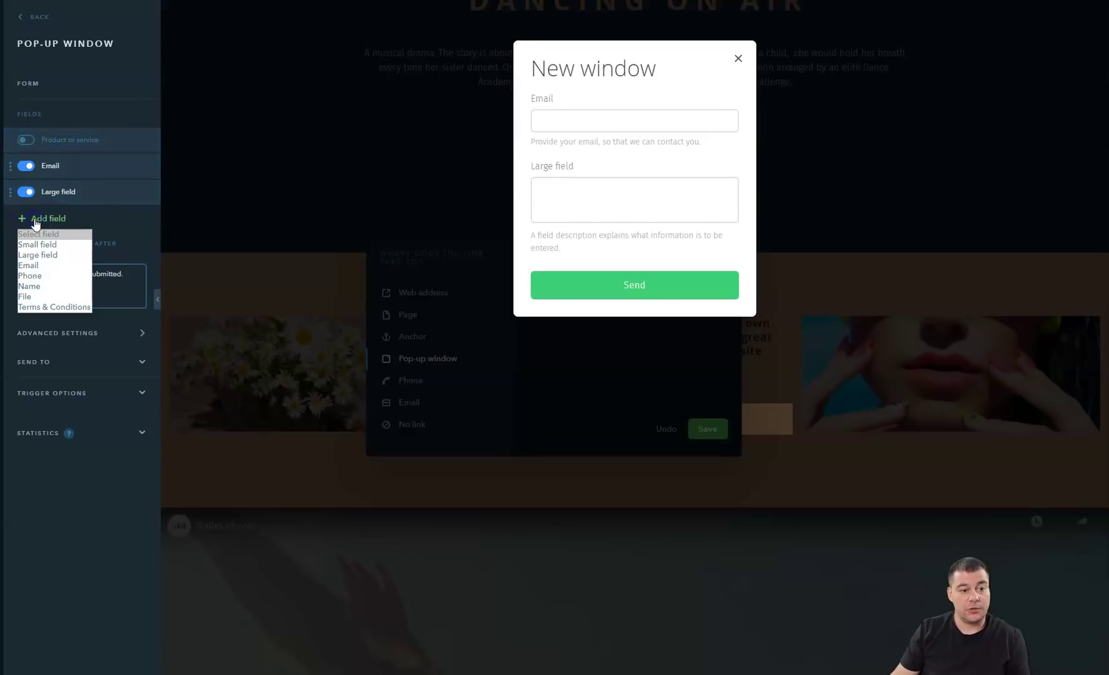
{"action": "left_click", "coordinate": [34, 289]}
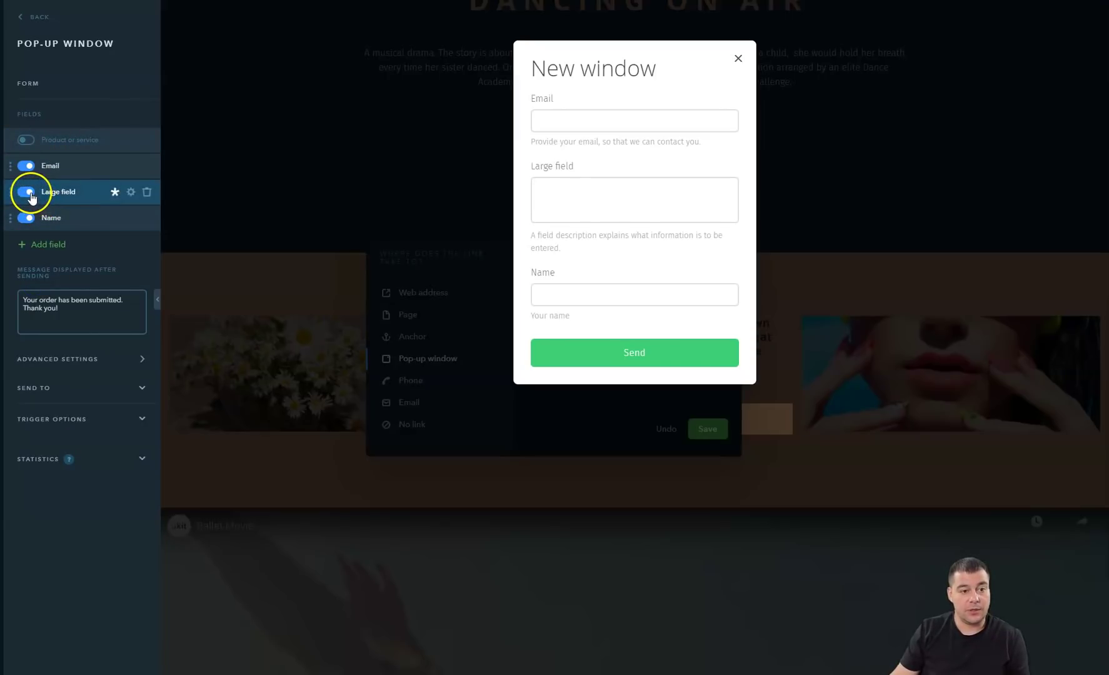
{"action": "left_click", "coordinate": [148, 193]}
{"action": "left_click_drag", "start_coordinate": [11, 194], "coordinate": [11, 167]}
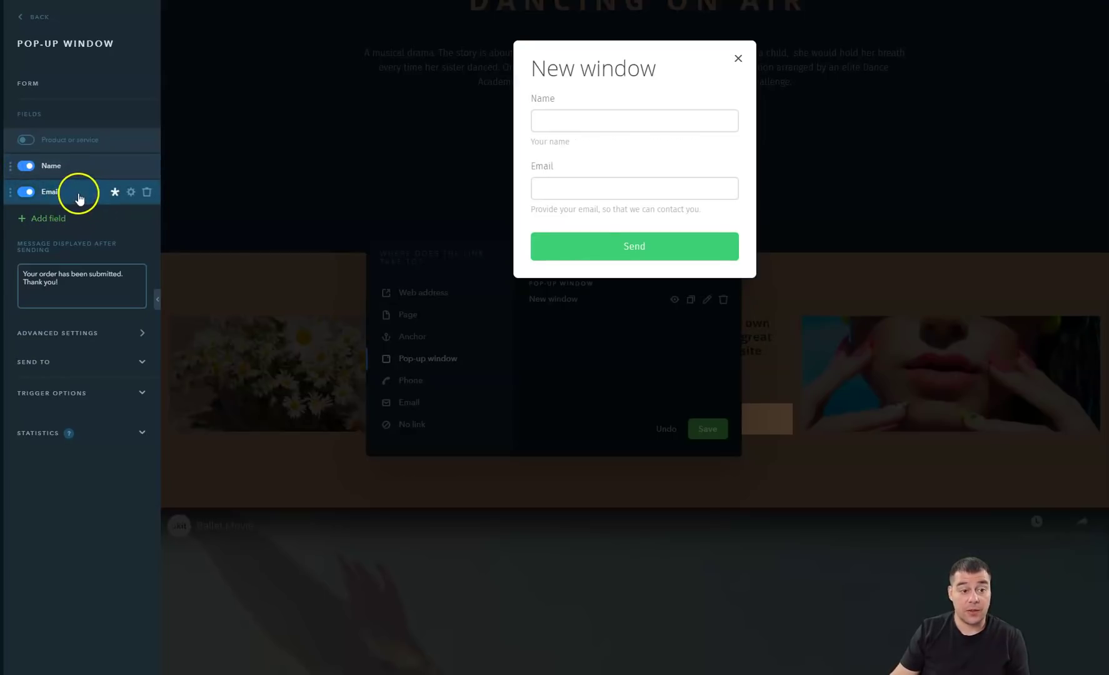
Add a Phone number field to the pop-up form and remove it again.
{"action": "left_click", "coordinate": [23, 219]}
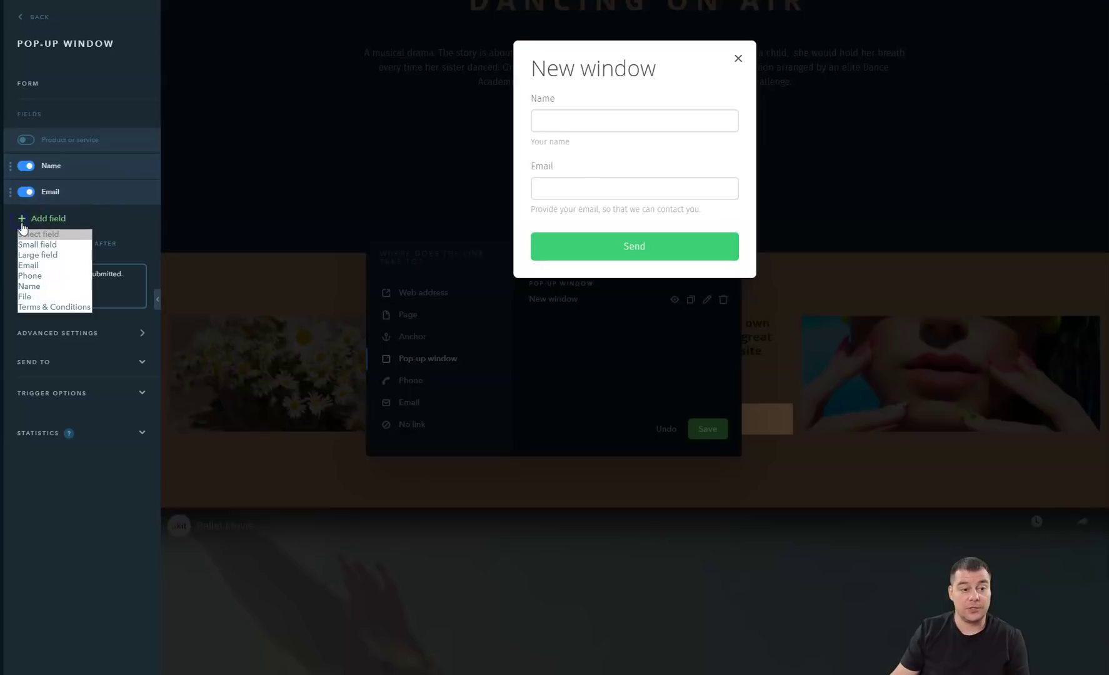
{"action": "left_click", "coordinate": [40, 276]}
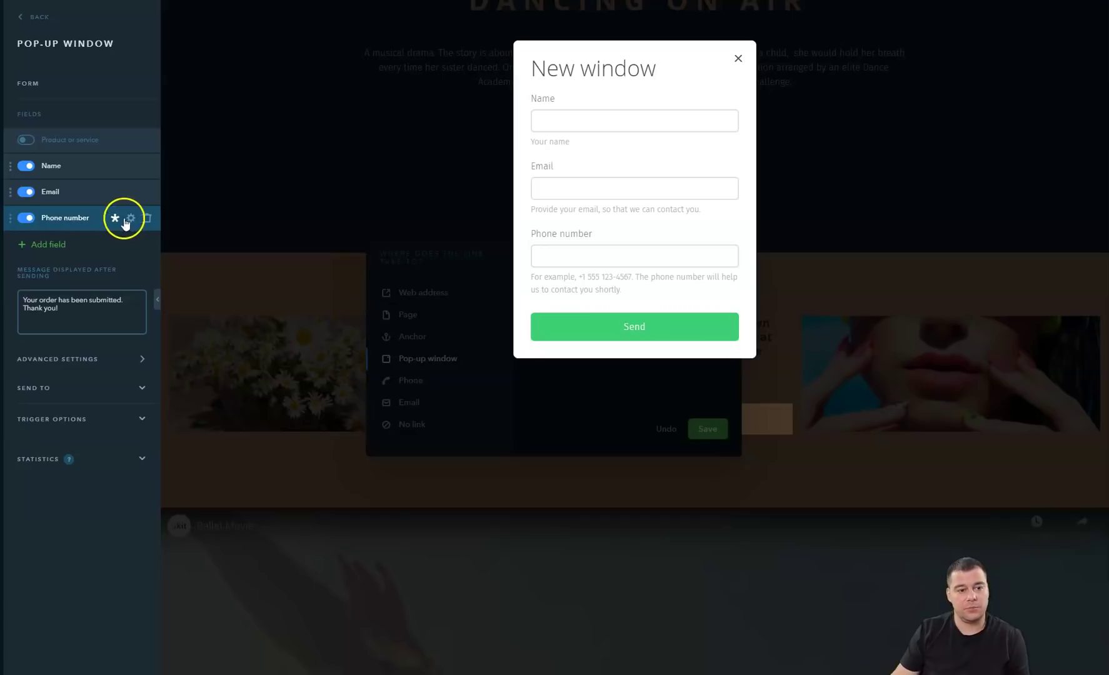
{"action": "left_click", "coordinate": [147, 218]}
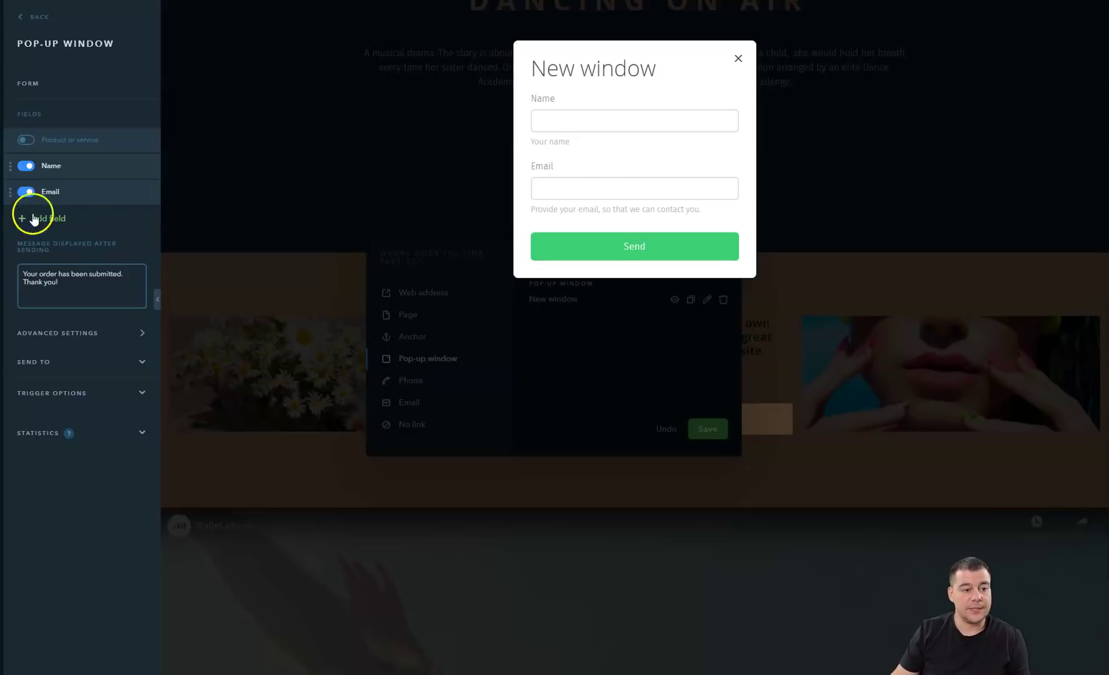
Review the pop-up form settings and edit the message shown after sending.
{"action": "left_click", "coordinate": [144, 89]}
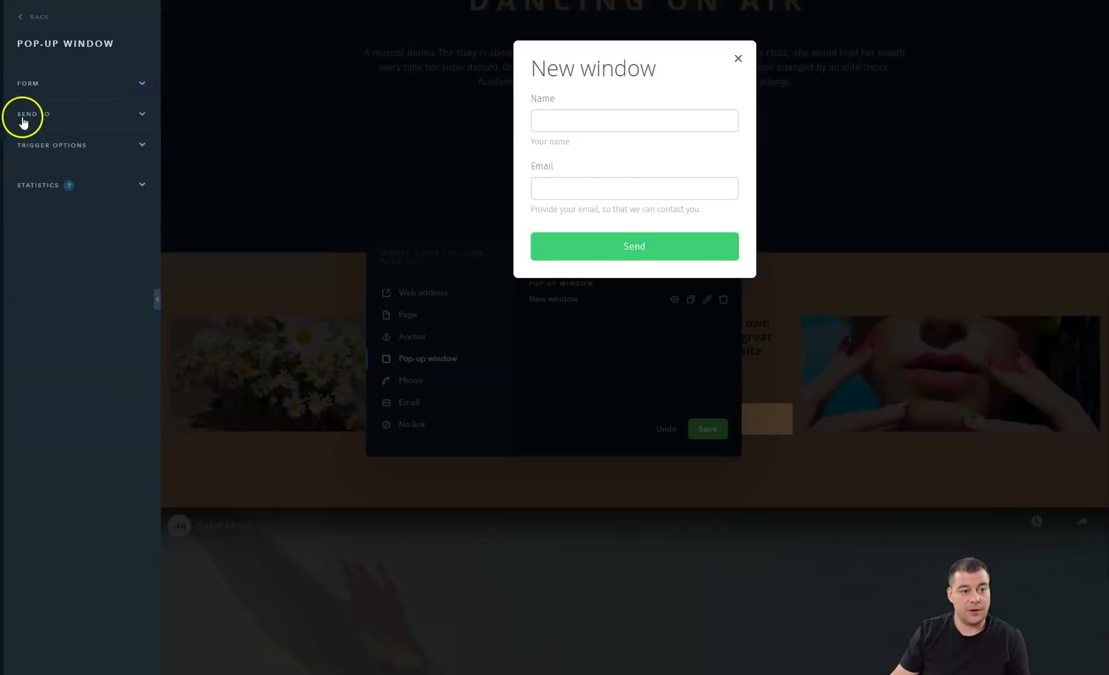
{"action": "left_click", "coordinate": [139, 115]}
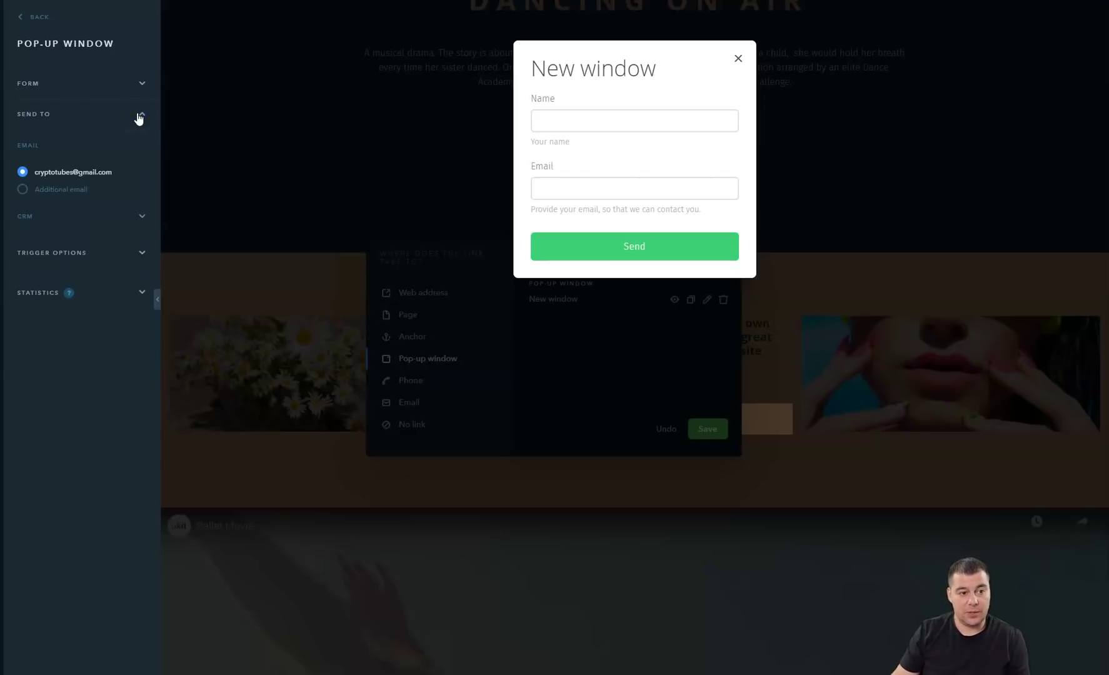
{"action": "left_click", "coordinate": [141, 87]}
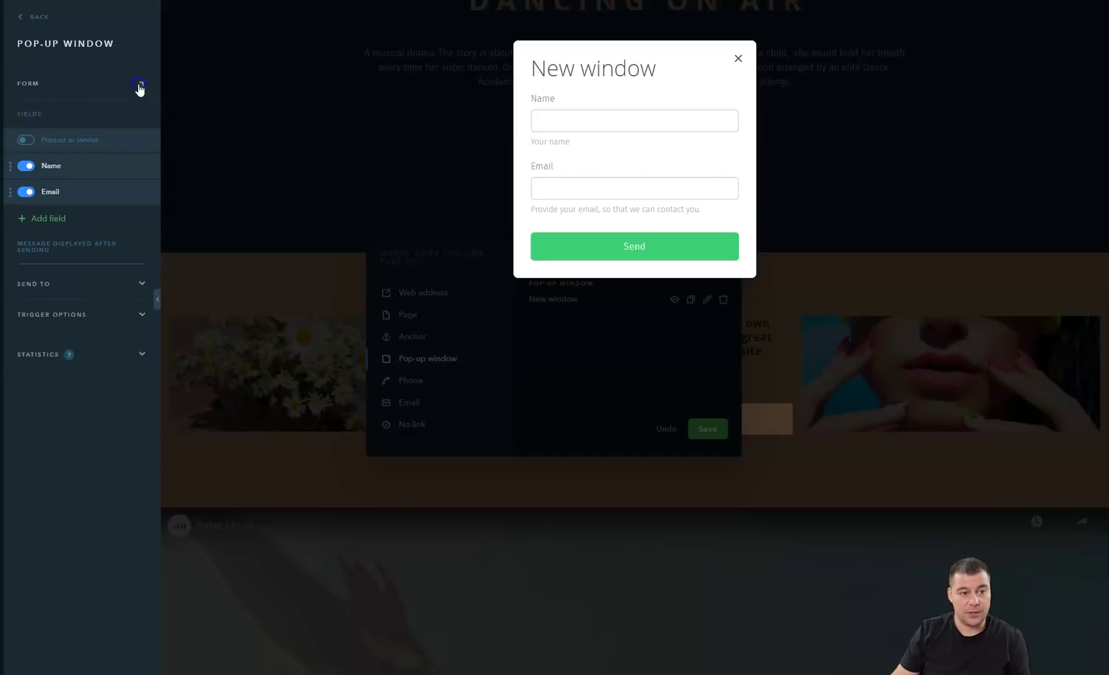
{"action": "left_click", "coordinate": [82, 279]}
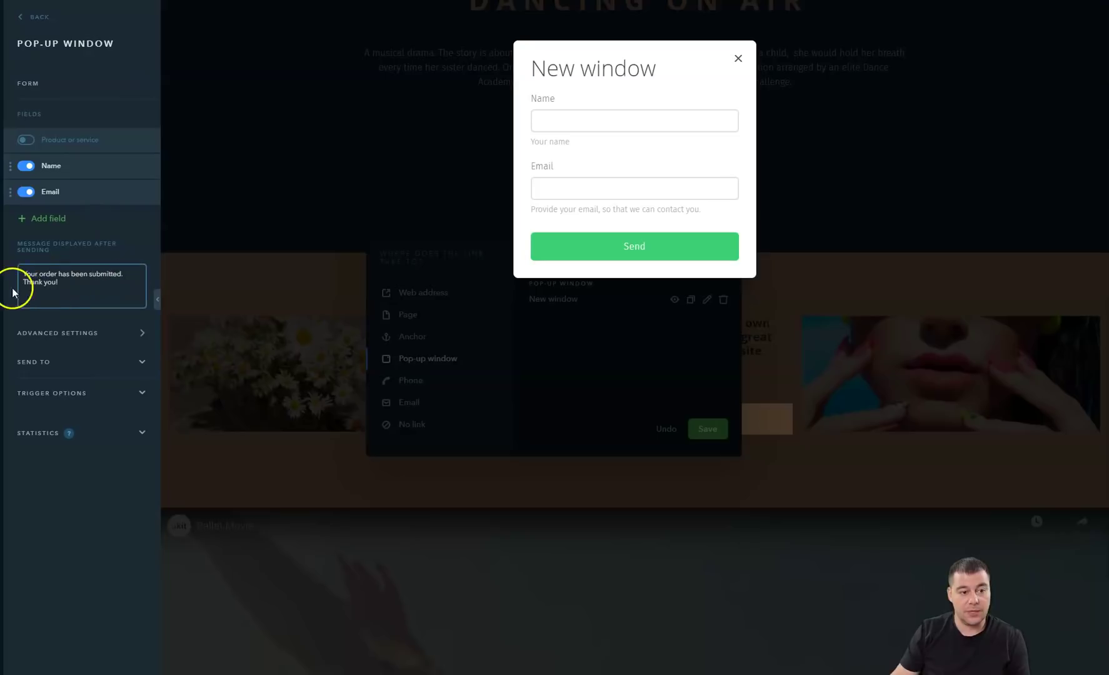
{"action": "left_click", "coordinate": [92, 290]}
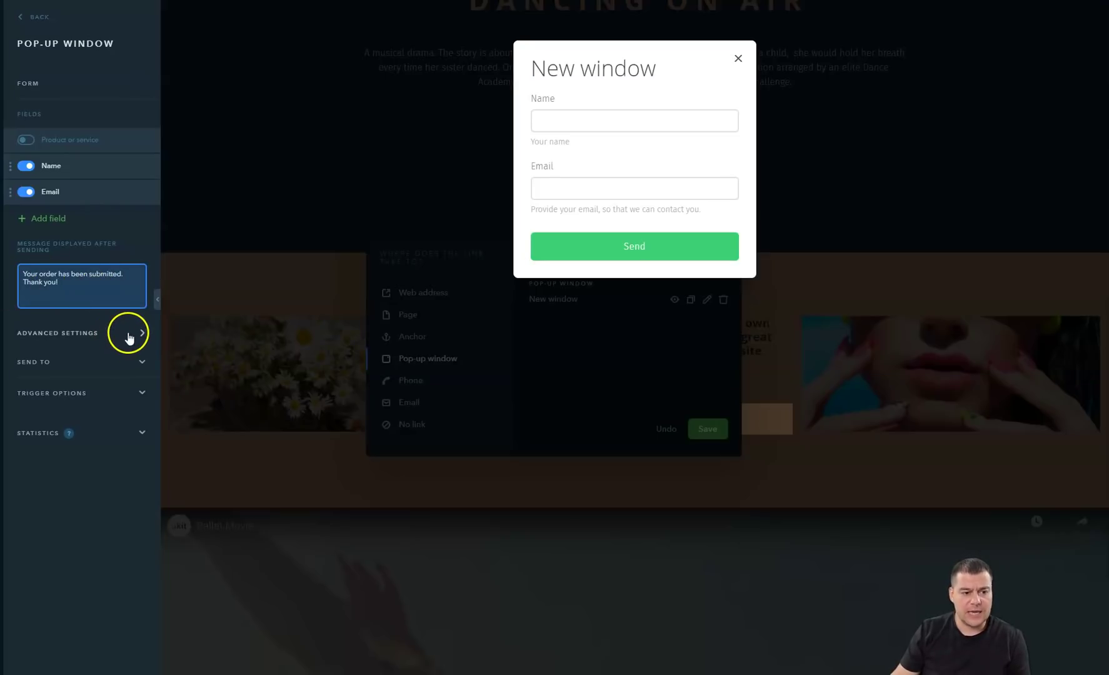
Check the email recipient, CRM and trigger options, then go back to the Bye now button settings.
{"action": "left_click", "coordinate": [143, 363]}
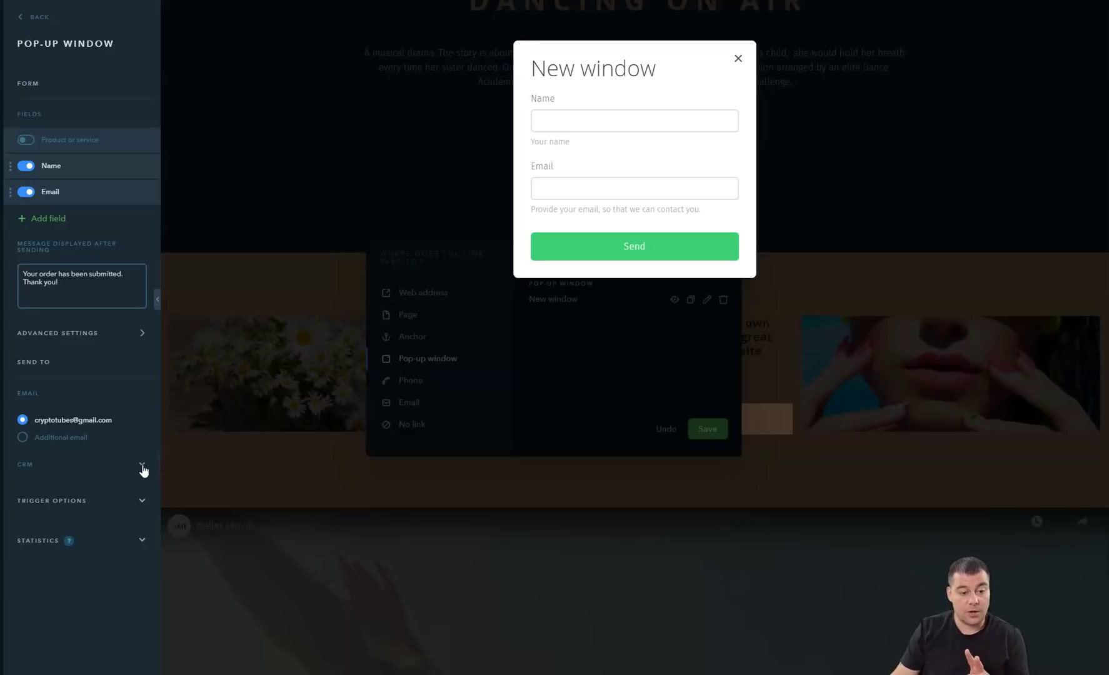
{"action": "left_click", "coordinate": [142, 467]}
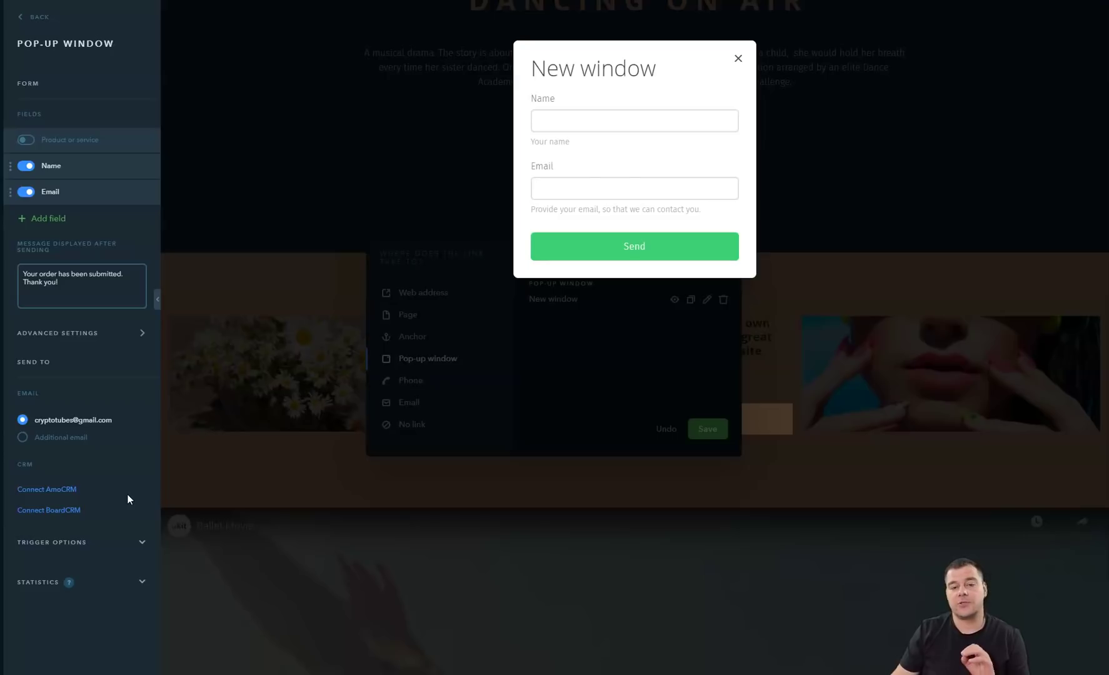
{"action": "mouse_move", "coordinate": [130, 469]}
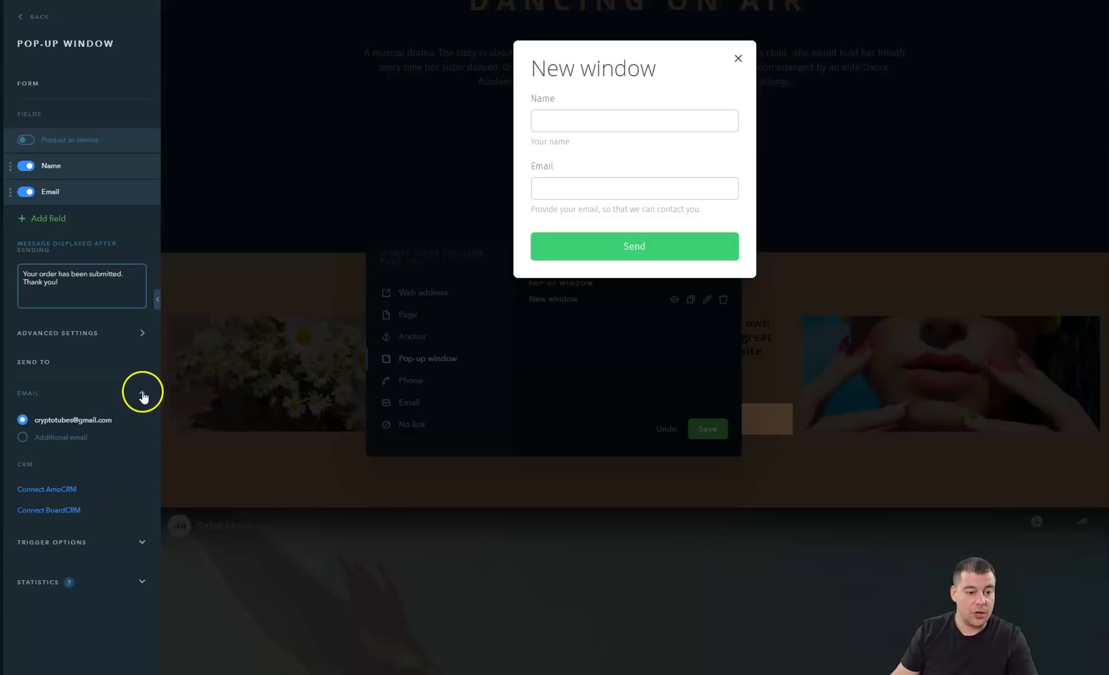
{"action": "left_click", "coordinate": [141, 392]}
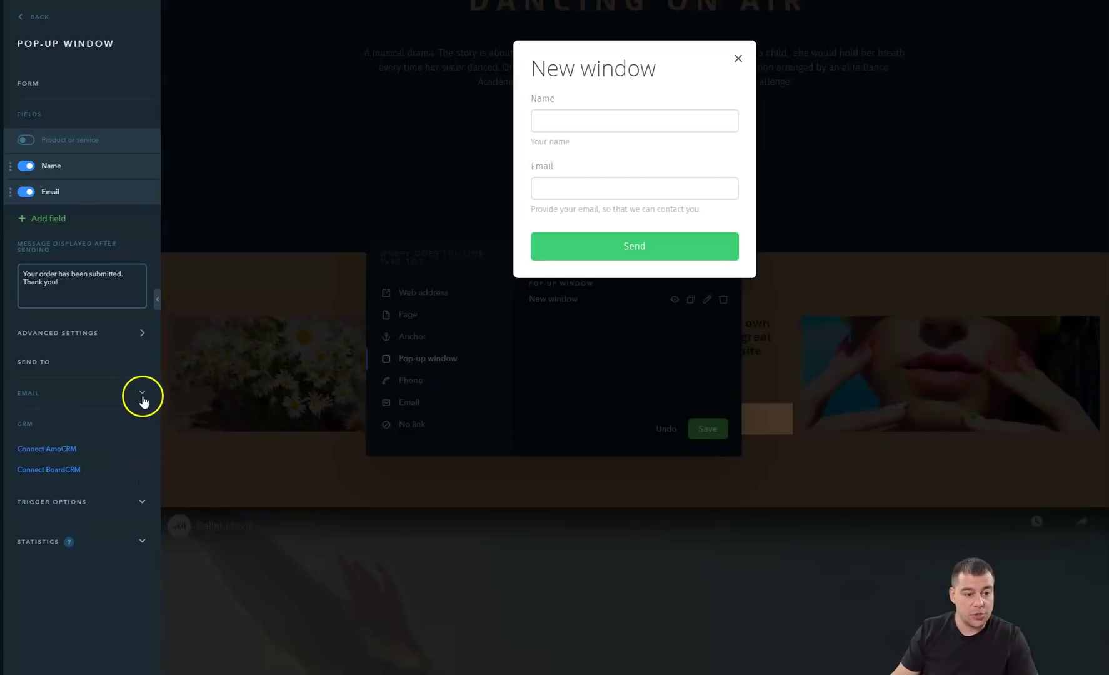
{"action": "left_click", "coordinate": [141, 427]}
{"action": "left_click", "coordinate": [138, 457]}
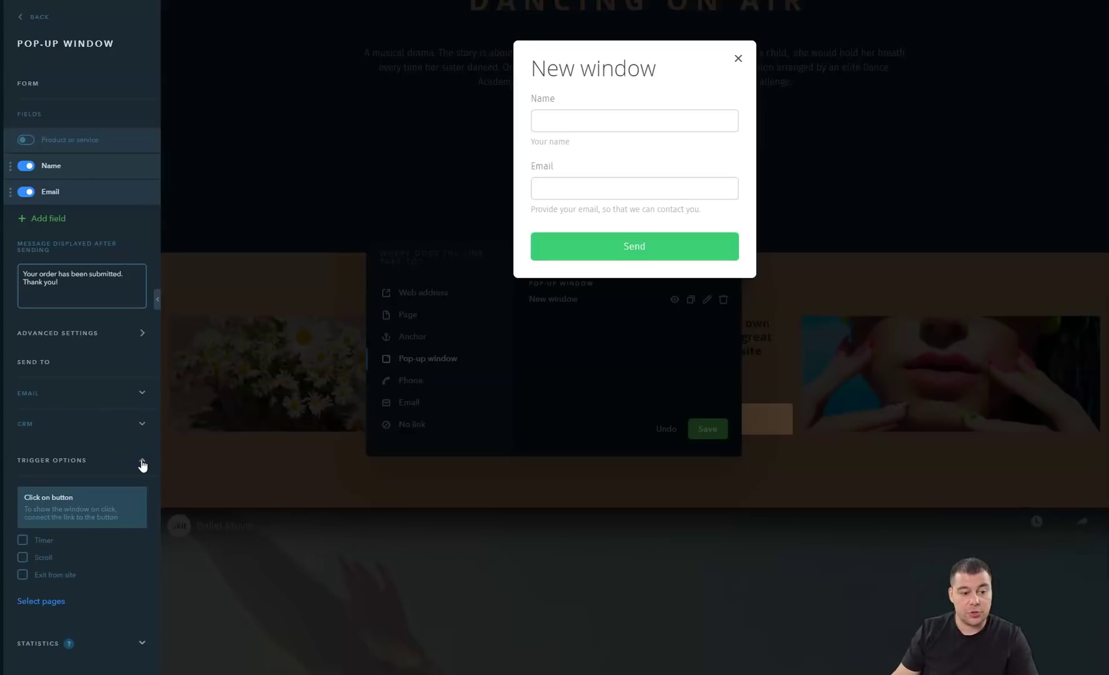
{"action": "left_click", "coordinate": [142, 462]}
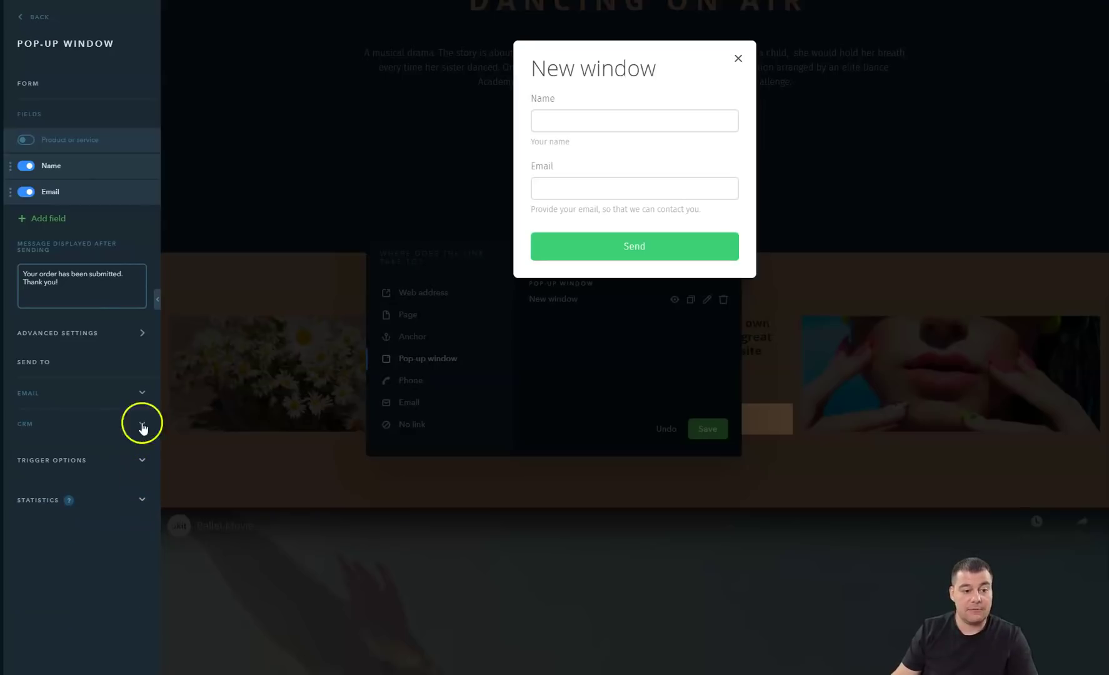
{"action": "left_click", "coordinate": [24, 23]}
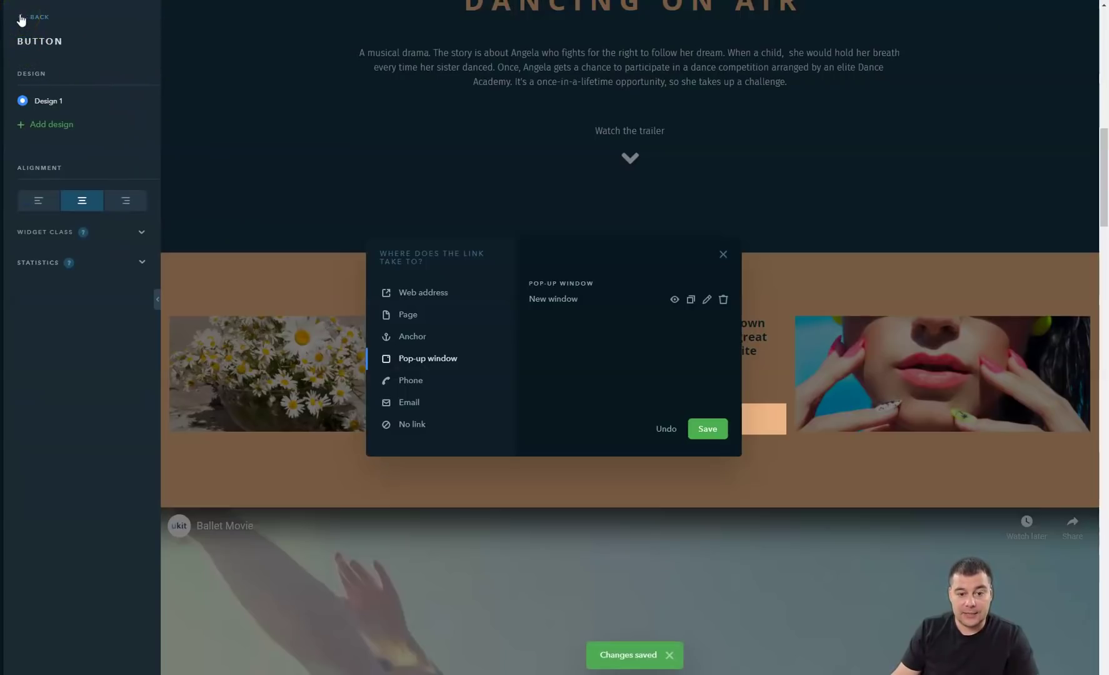
Close the Bye now link settings, scroll down to Premiere, and bring up the Contact widgets.
{"action": "left_click", "coordinate": [722, 254]}
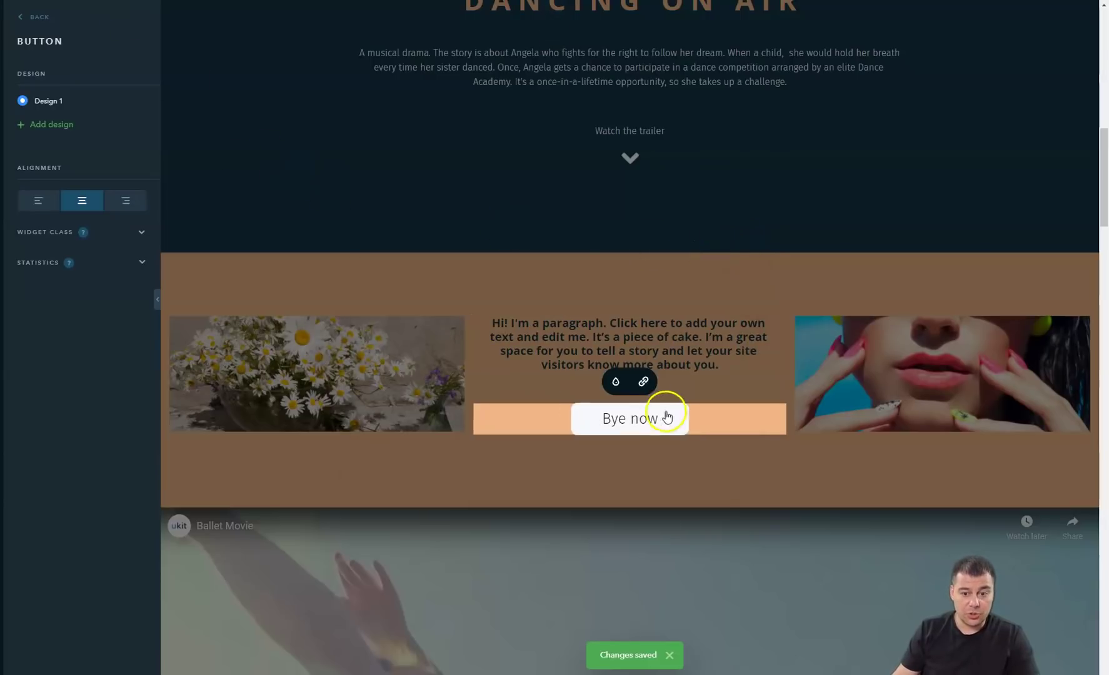
{"action": "scroll", "coordinate": [781, 422], "scroll_direction": "down", "scroll_amount": 5}
{"action": "scroll", "coordinate": [783, 424], "scroll_direction": "down", "scroll_amount": 20}
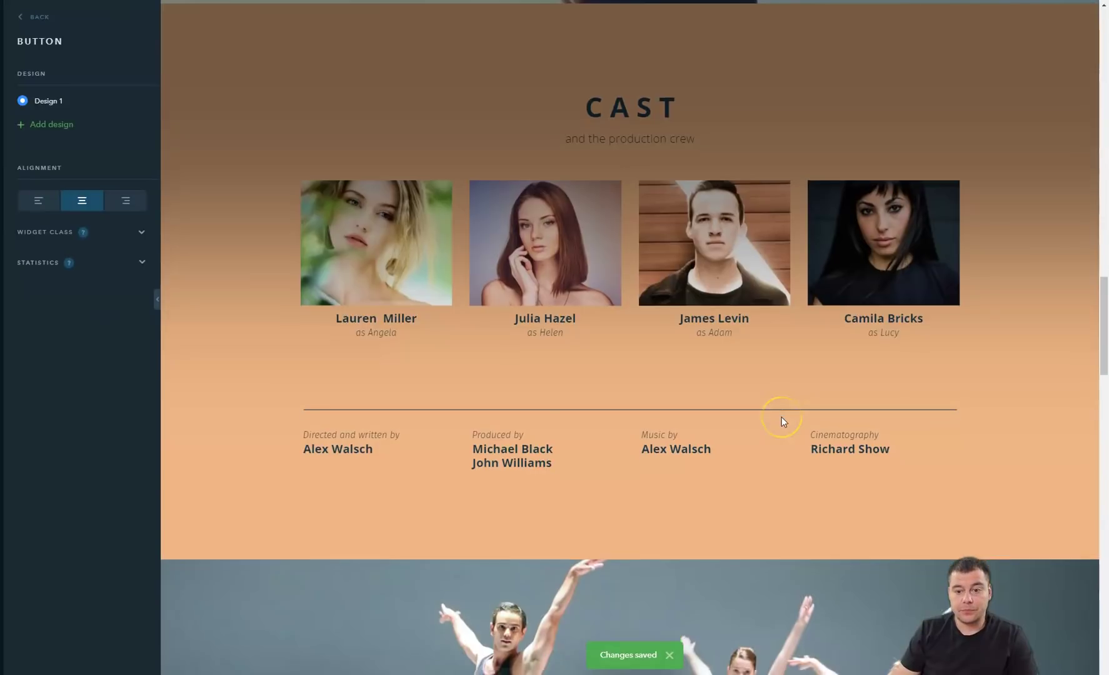
{"action": "scroll", "coordinate": [782, 422], "scroll_direction": "down", "scroll_amount": 18}
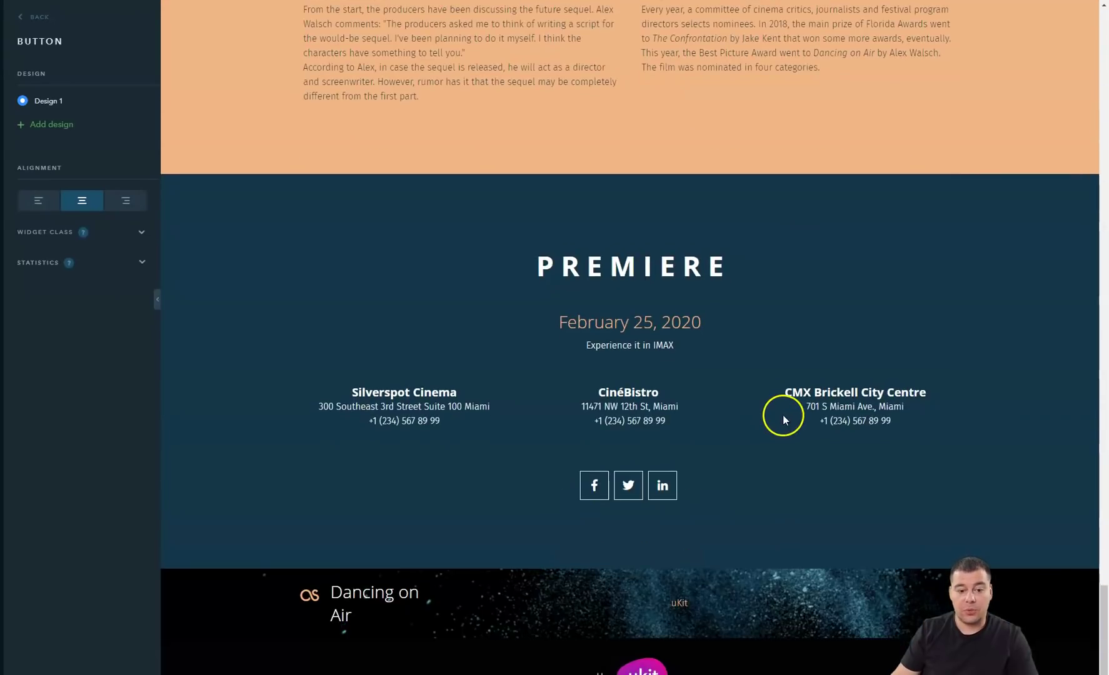
{"action": "left_click", "coordinate": [22, 18]}
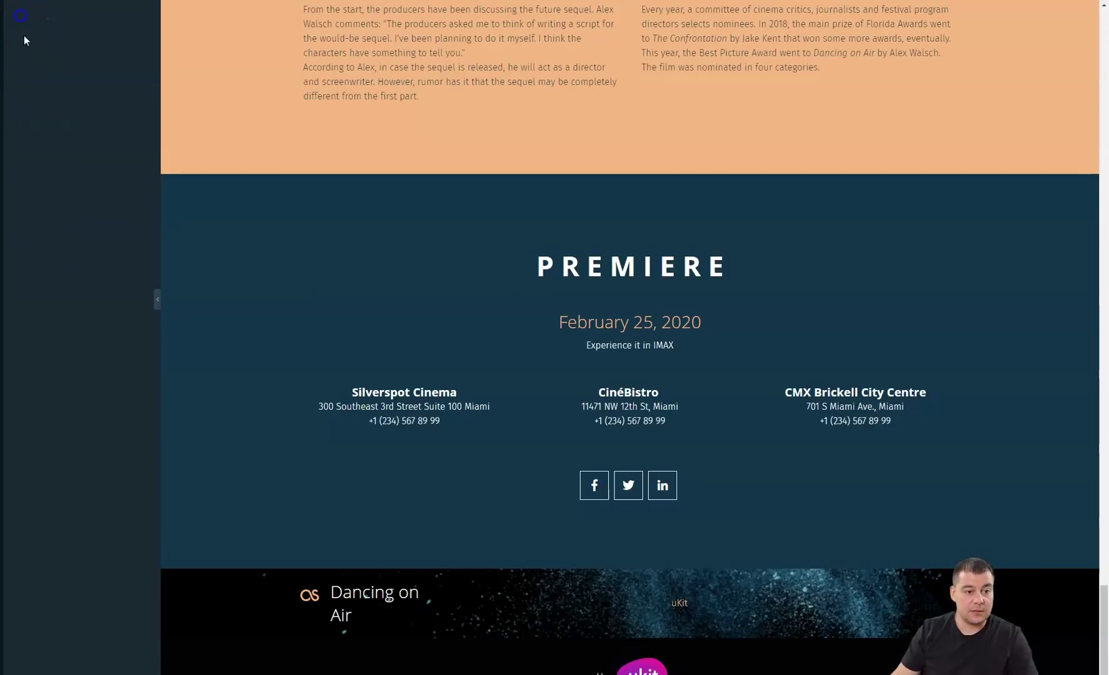
{"action": "scroll", "coordinate": [100, 375], "scroll_direction": "down", "scroll_amount": 10}
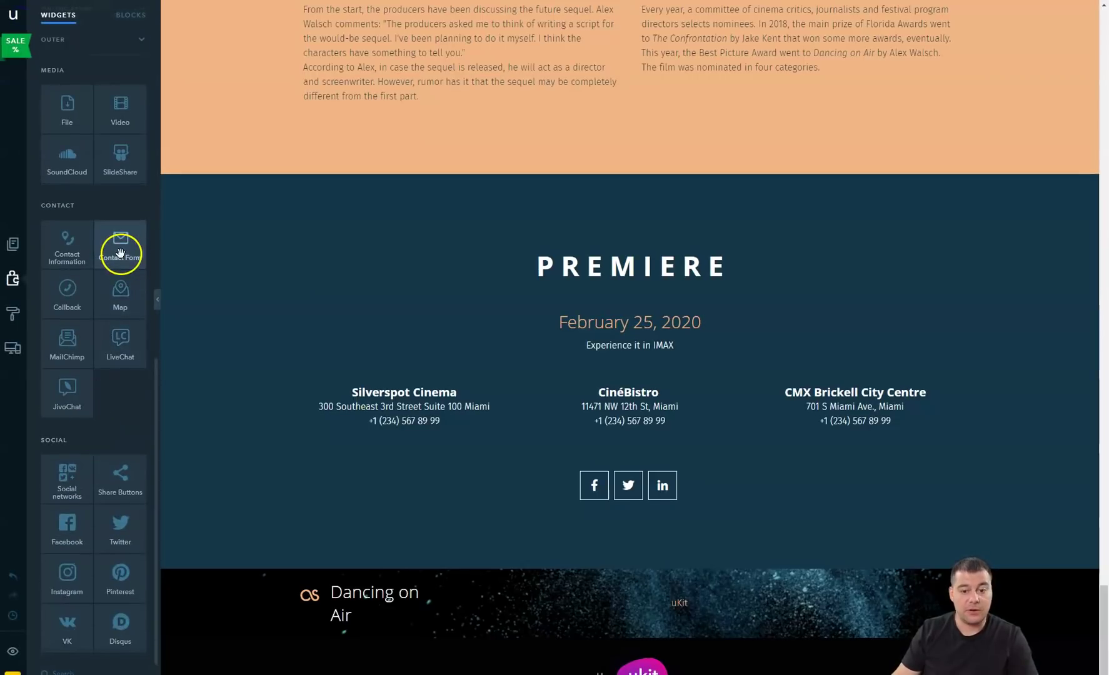
Place a Contact Form above PREMIERE and remove its Large field and Subject fields, keeping the title.
{"action": "left_click_drag", "start_coordinate": [120, 253], "coordinate": [638, 240]}
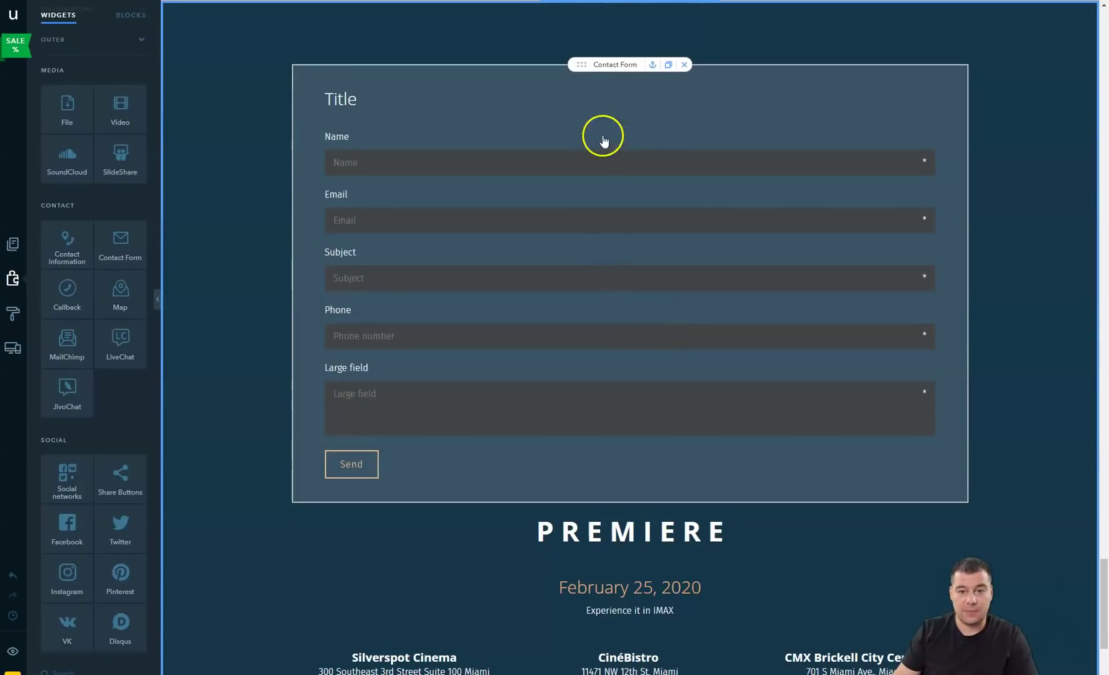
{"action": "left_click", "coordinate": [591, 109]}
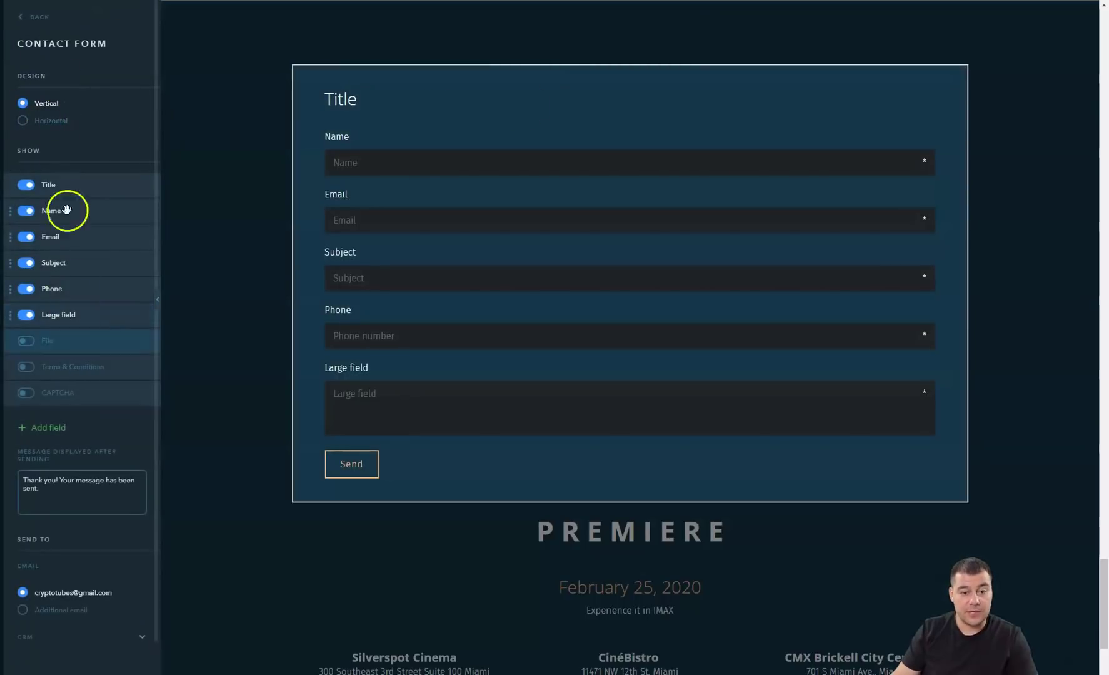
{"action": "mouse_move", "coordinate": [39, 297]}
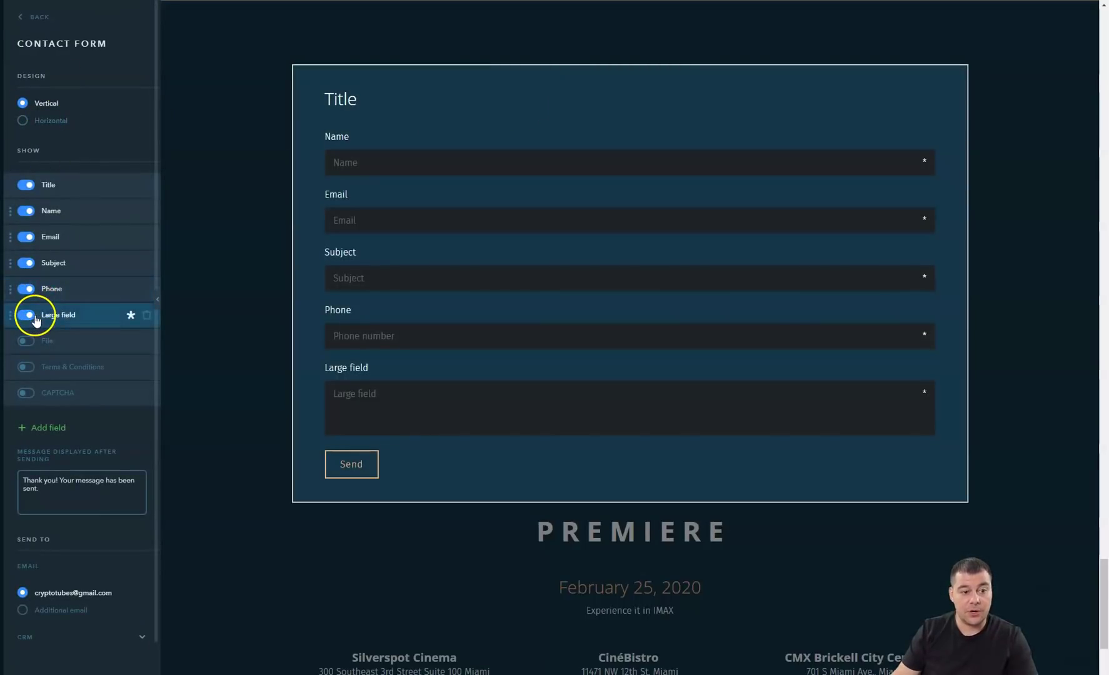
{"action": "left_click", "coordinate": [31, 315]}
{"action": "left_click", "coordinate": [27, 265]}
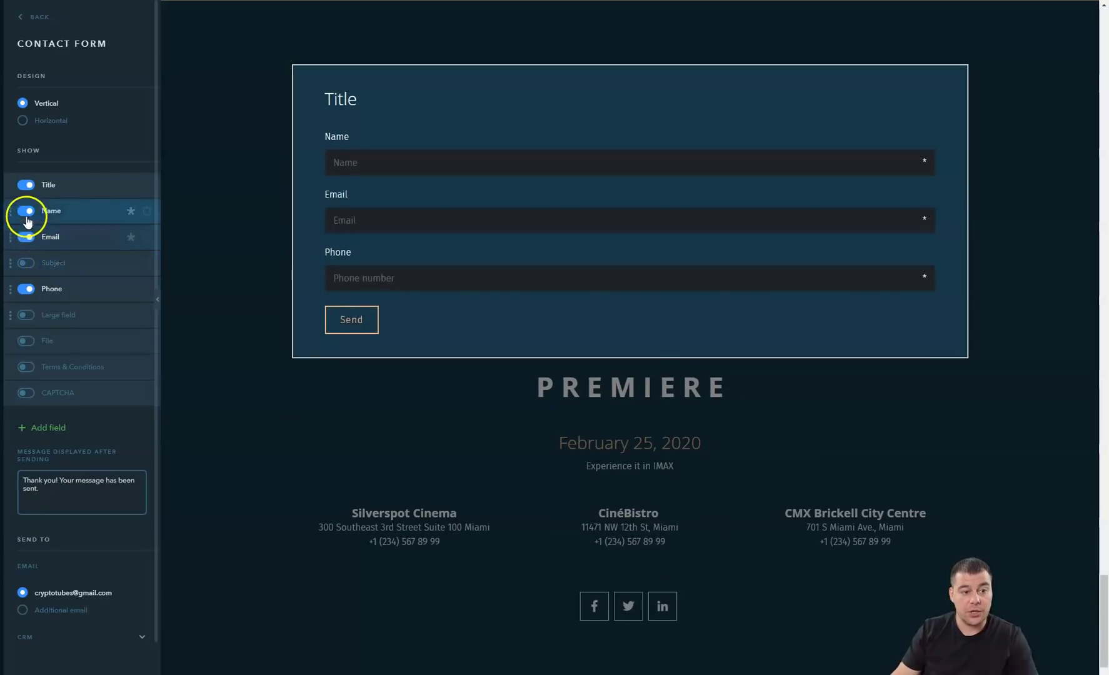
{"action": "left_click", "coordinate": [27, 185]}
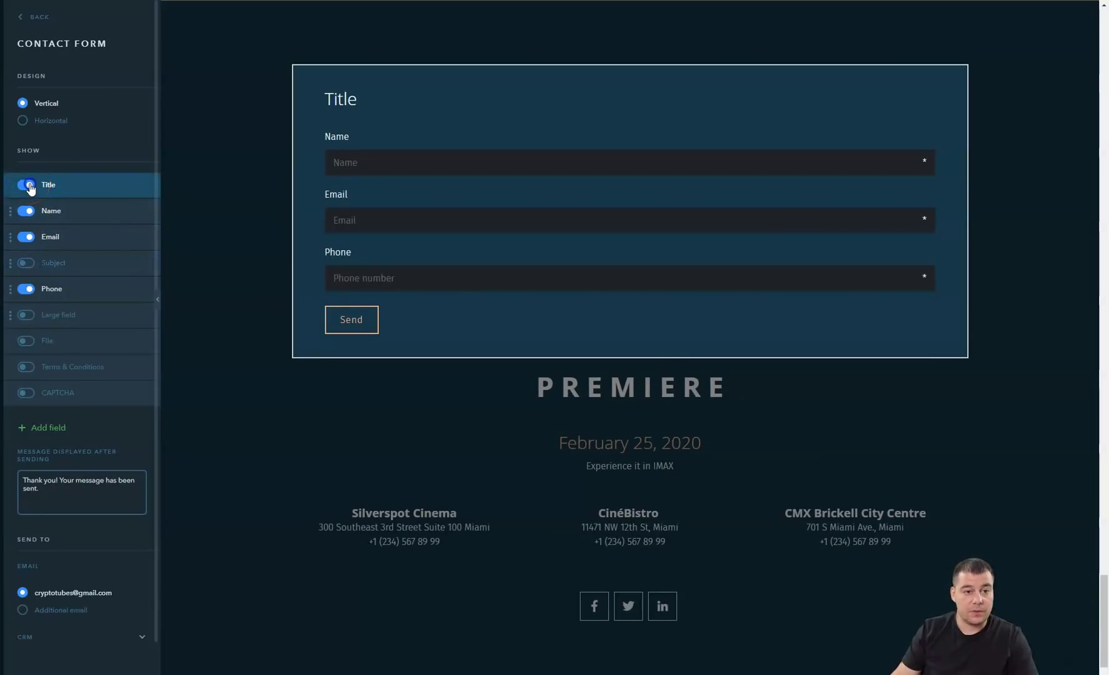
{"action": "left_click", "coordinate": [28, 185]}
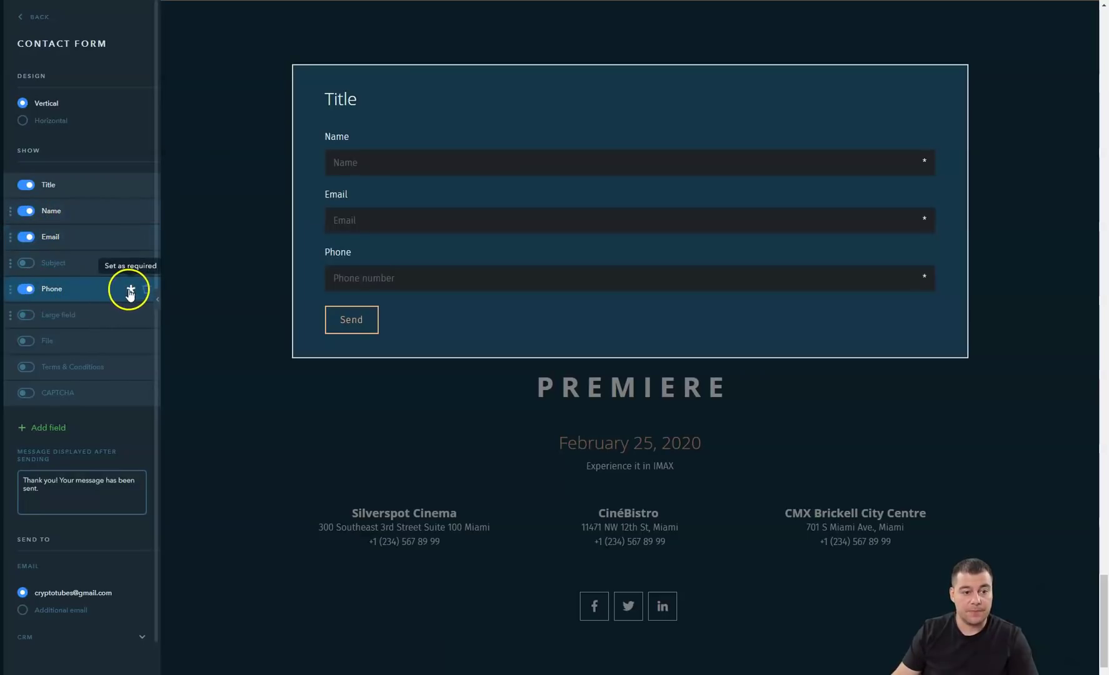
Make the Email field optional with Name still required, then close the form settings.
{"action": "left_click", "coordinate": [131, 239]}
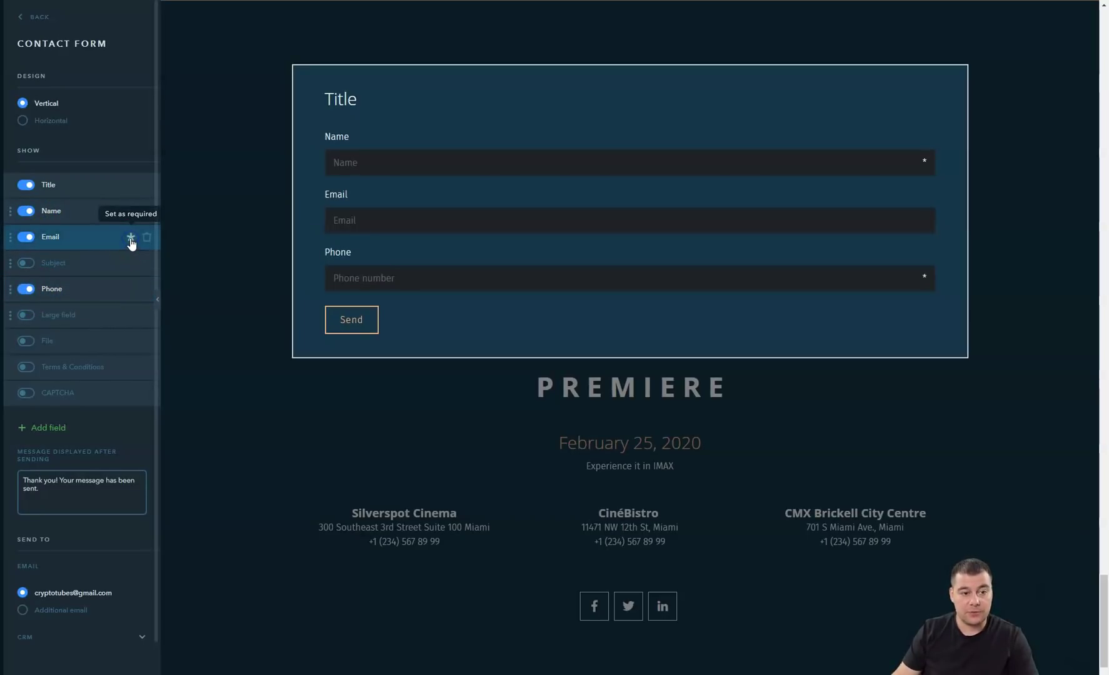
{"action": "left_click", "coordinate": [130, 212]}
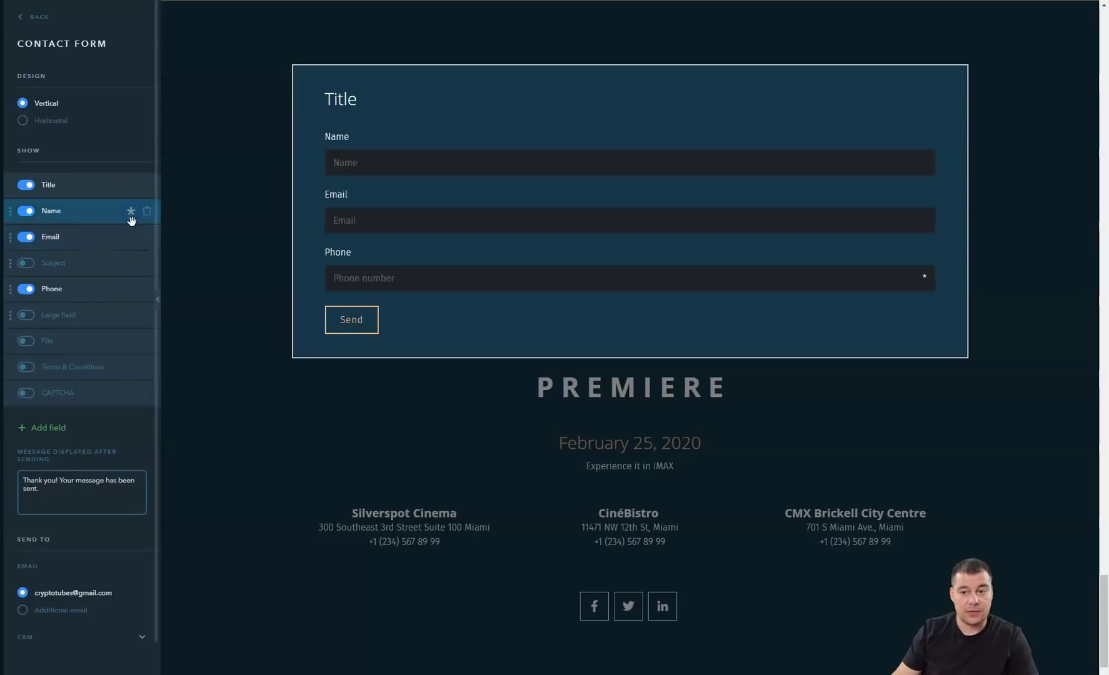
{"action": "left_click", "coordinate": [130, 211]}
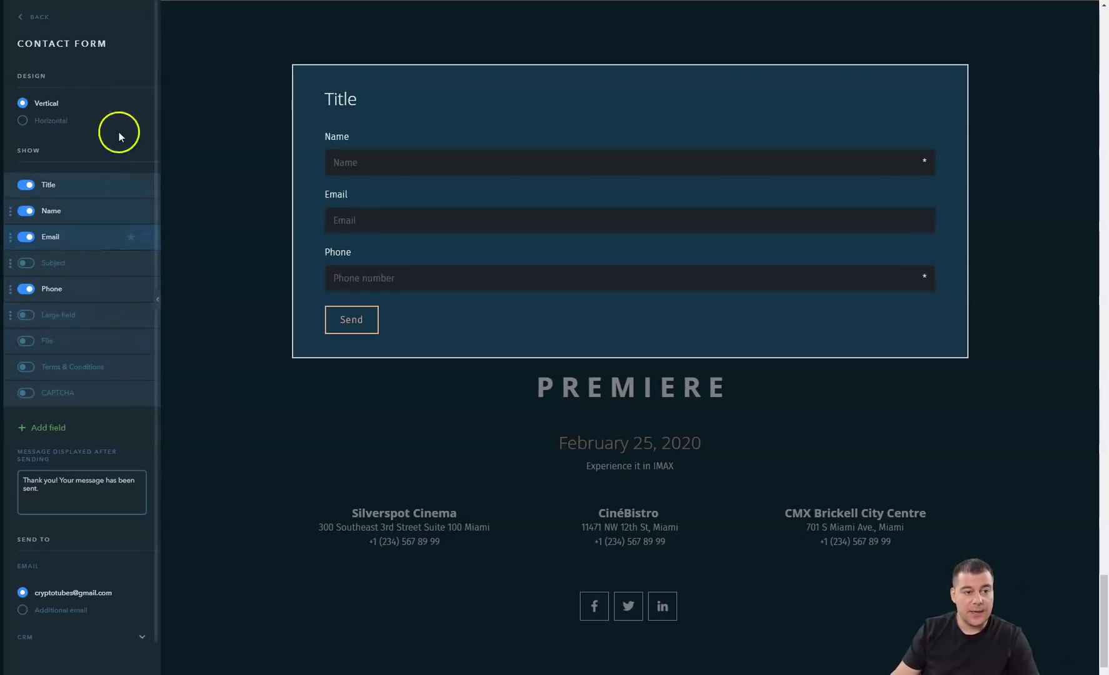
{"action": "left_click", "coordinate": [21, 19]}
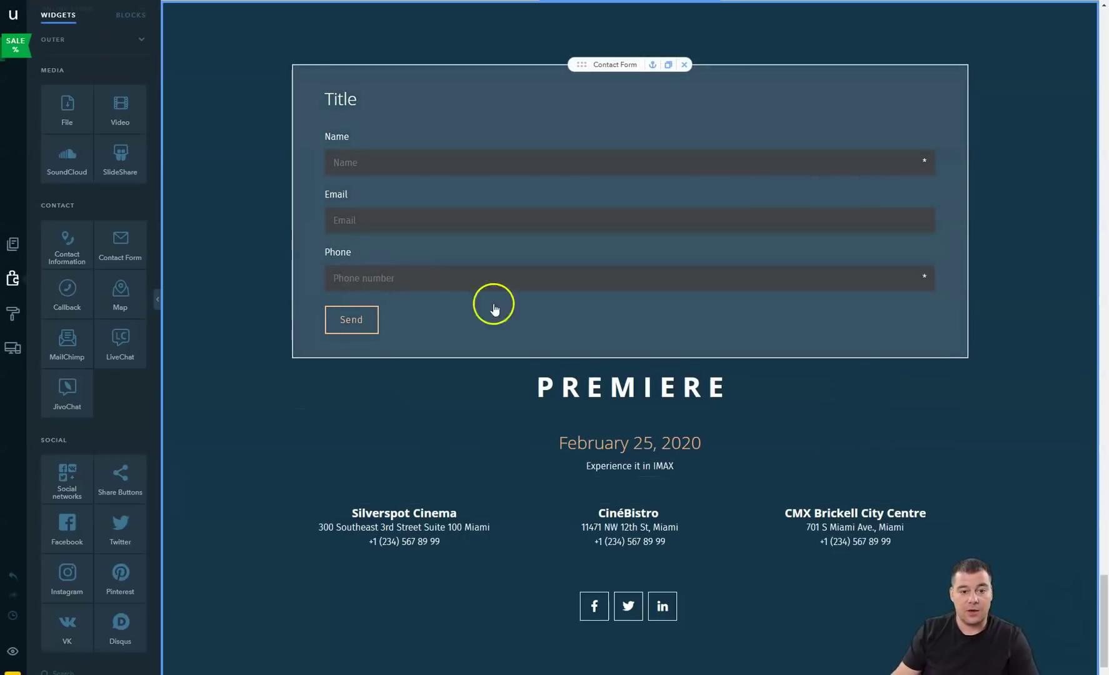
{"action": "scroll", "coordinate": [566, 329], "scroll_direction": "up", "scroll_amount": 1}
{"action": "scroll", "coordinate": [566, 329], "scroll_direction": "up", "scroll_amount": 12}
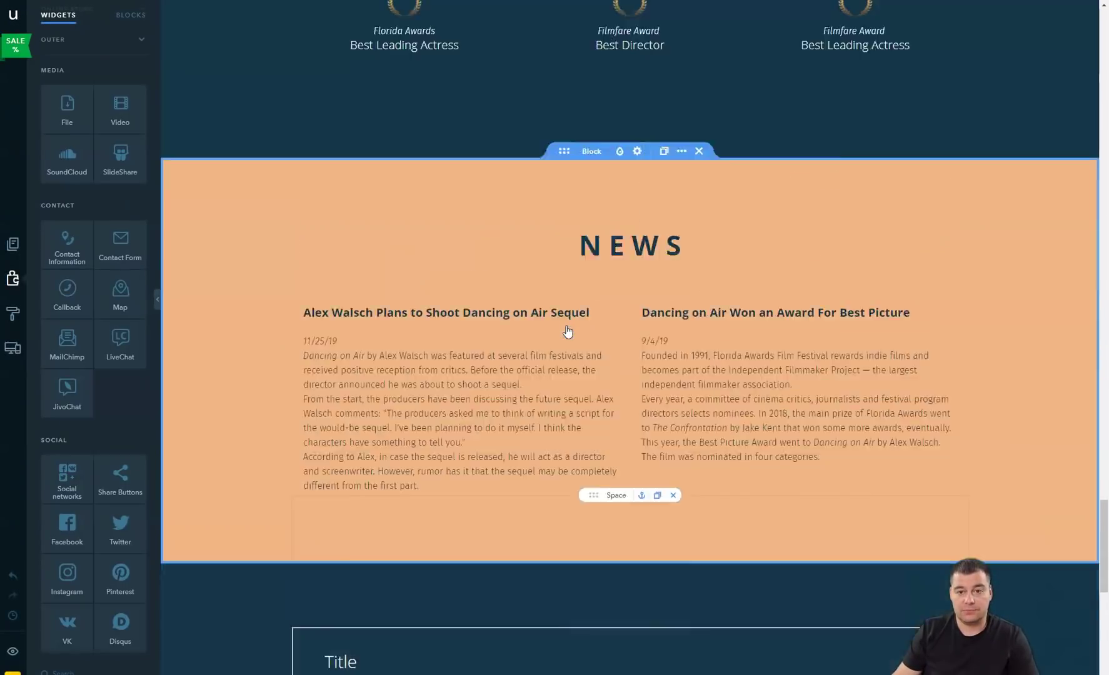
{"action": "scroll", "coordinate": [570, 341], "scroll_direction": "up", "scroll_amount": 15}
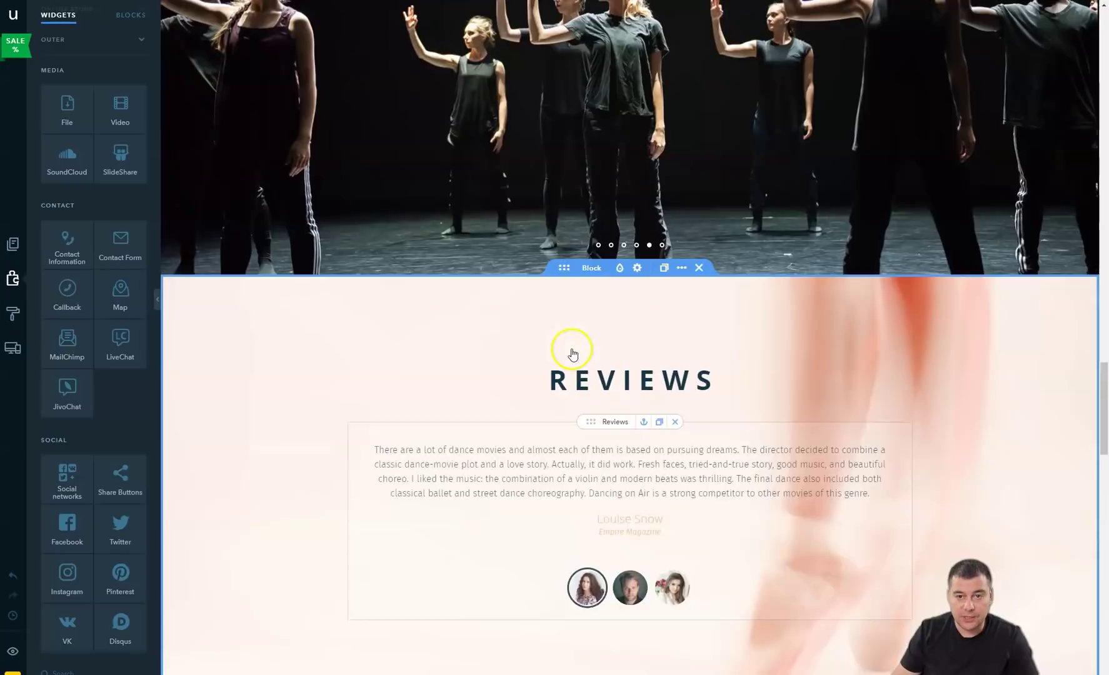
{"action": "scroll", "coordinate": [575, 359], "scroll_direction": "up", "scroll_amount": 12}
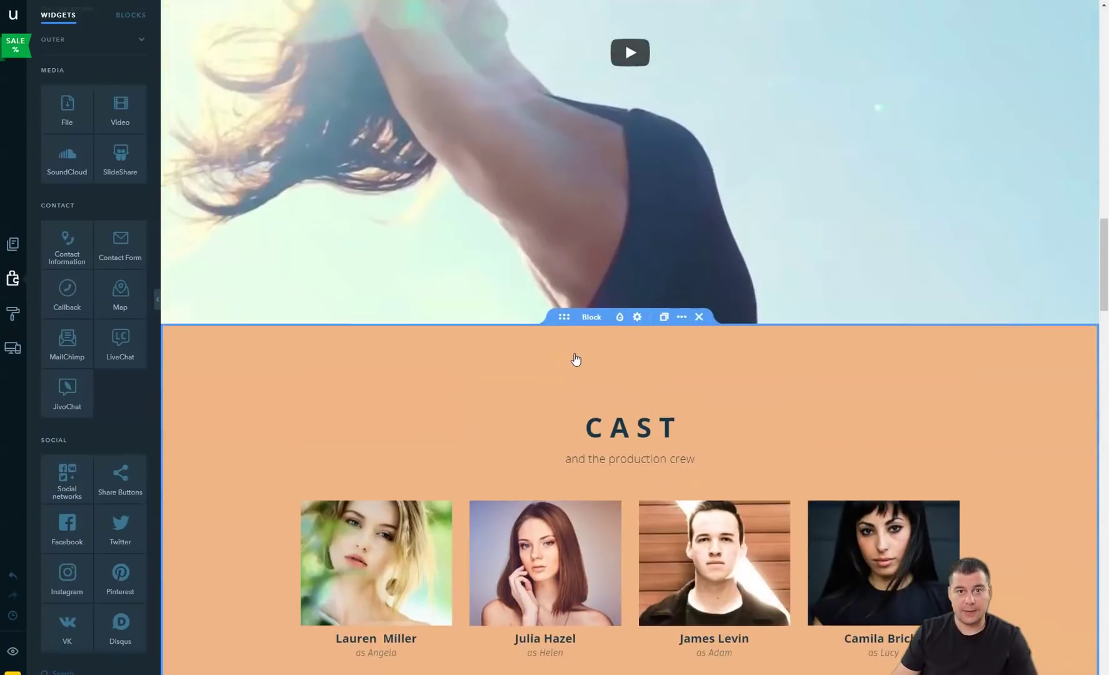
{"action": "scroll", "coordinate": [575, 359], "scroll_direction": "up", "scroll_amount": 5}
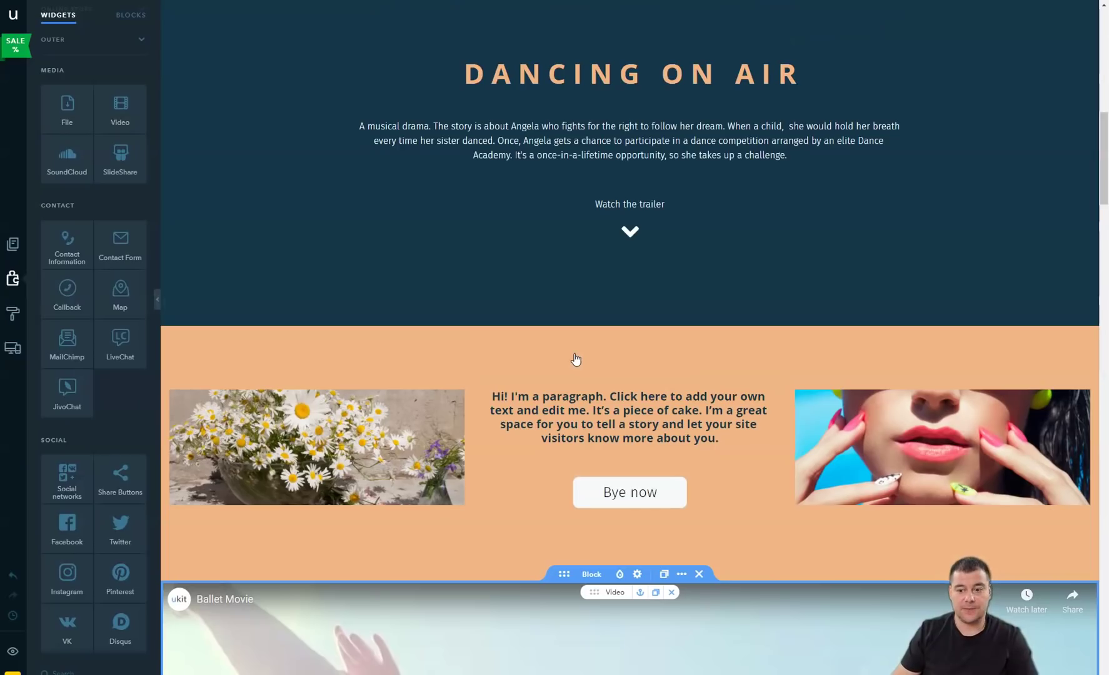
{"action": "scroll", "coordinate": [575, 359], "scroll_direction": "up", "scroll_amount": 2}
{"action": "scroll", "coordinate": [577, 362], "scroll_direction": "down", "scroll_amount": 5}
{"action": "left_click", "coordinate": [550, 401]}
{"action": "left_click", "coordinate": [568, 326]}
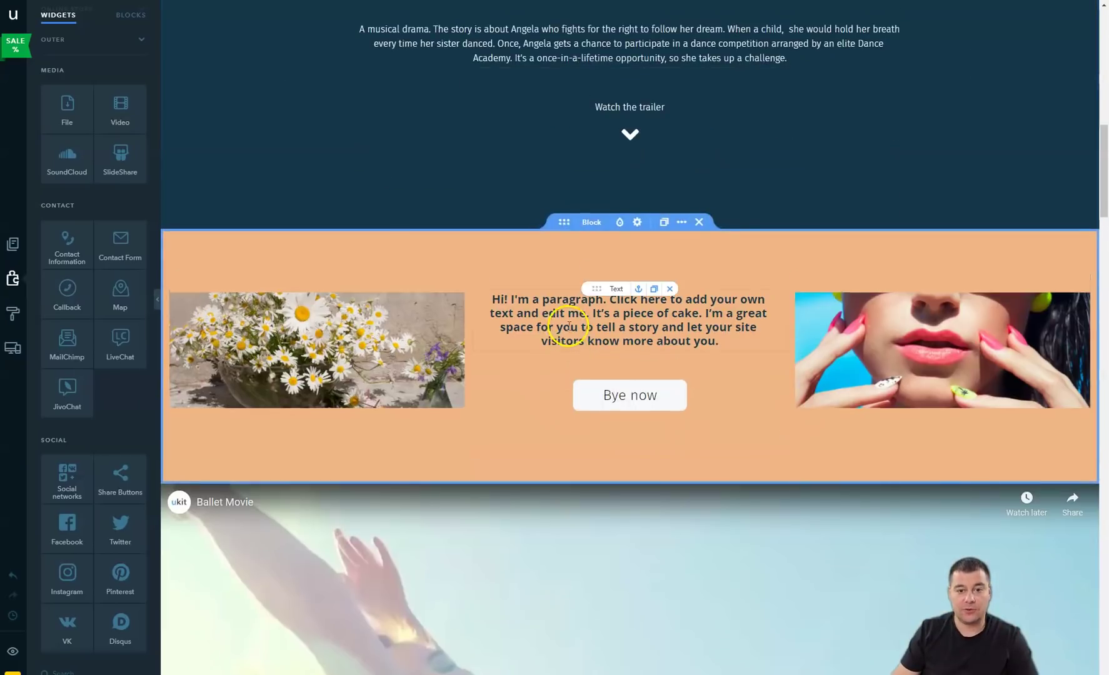
{"action": "scroll", "coordinate": [569, 325], "scroll_direction": "up", "scroll_amount": 9}
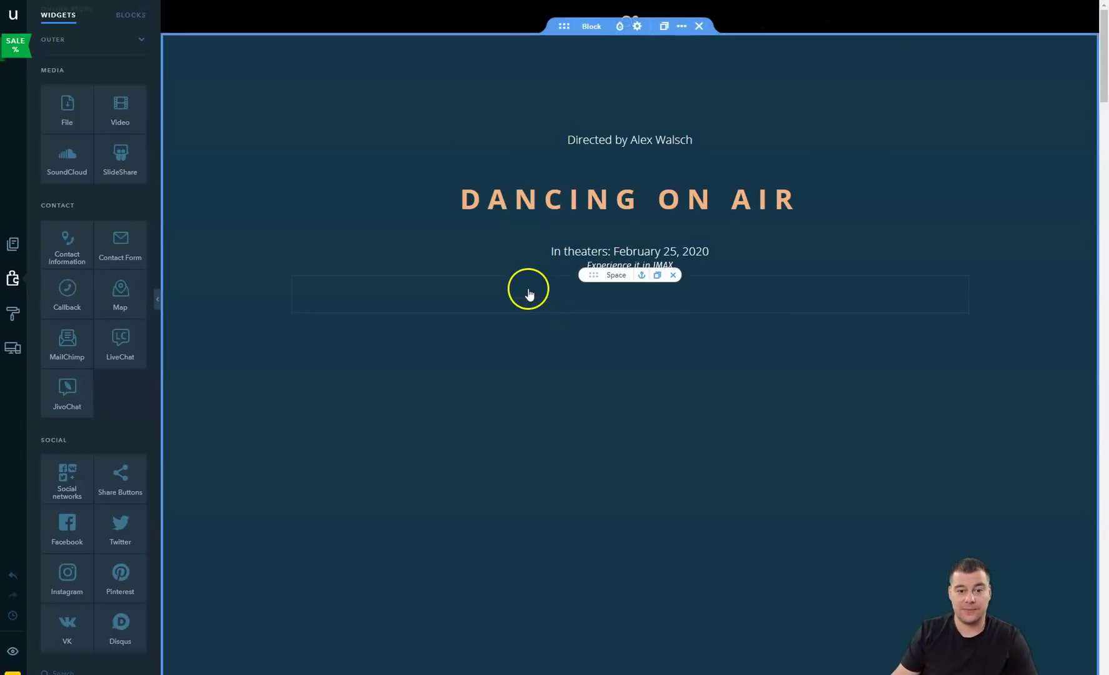
{"action": "left_click", "coordinate": [128, 22]}
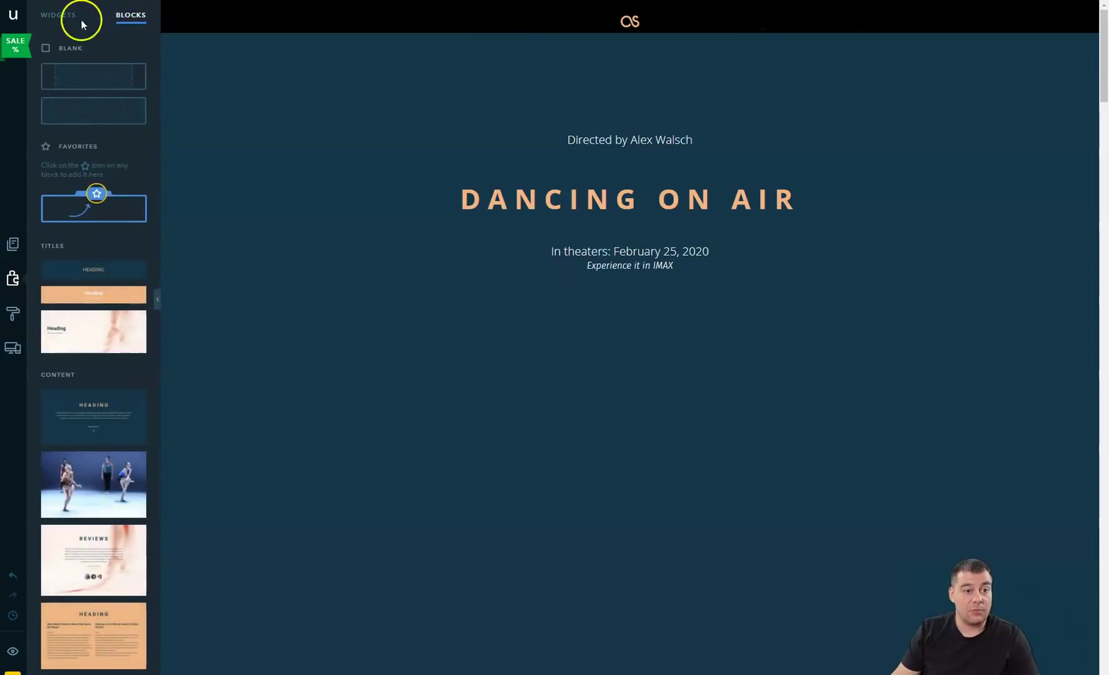
{"action": "left_click", "coordinate": [54, 17]}
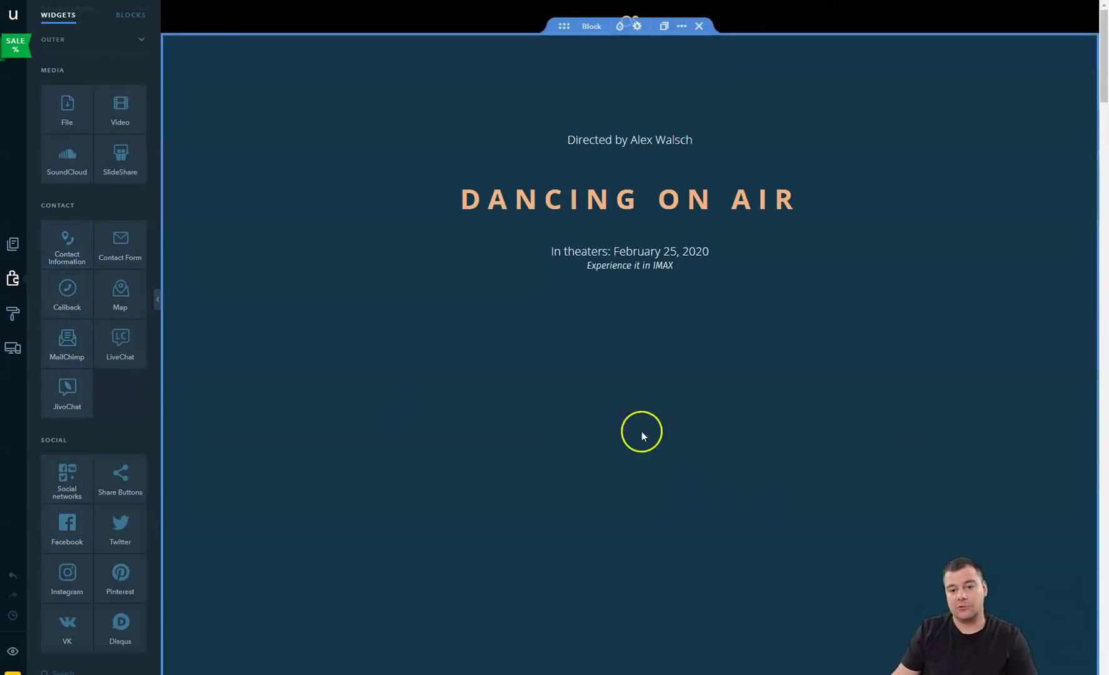
{"action": "scroll", "coordinate": [656, 438], "scroll_direction": "down", "scroll_amount": 3}
{"action": "scroll", "coordinate": [668, 445], "scroll_direction": "up", "scroll_amount": 2}
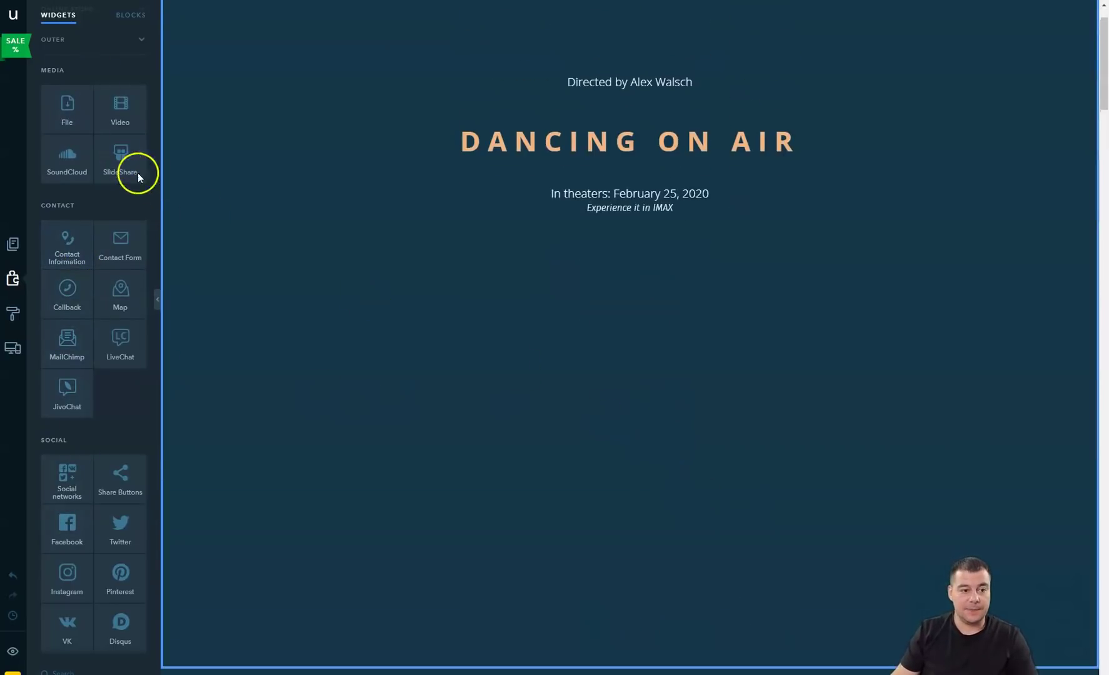
Open the Design panel's COLORS section to view the site's colour scheme and background.
{"action": "left_click", "coordinate": [13, 314]}
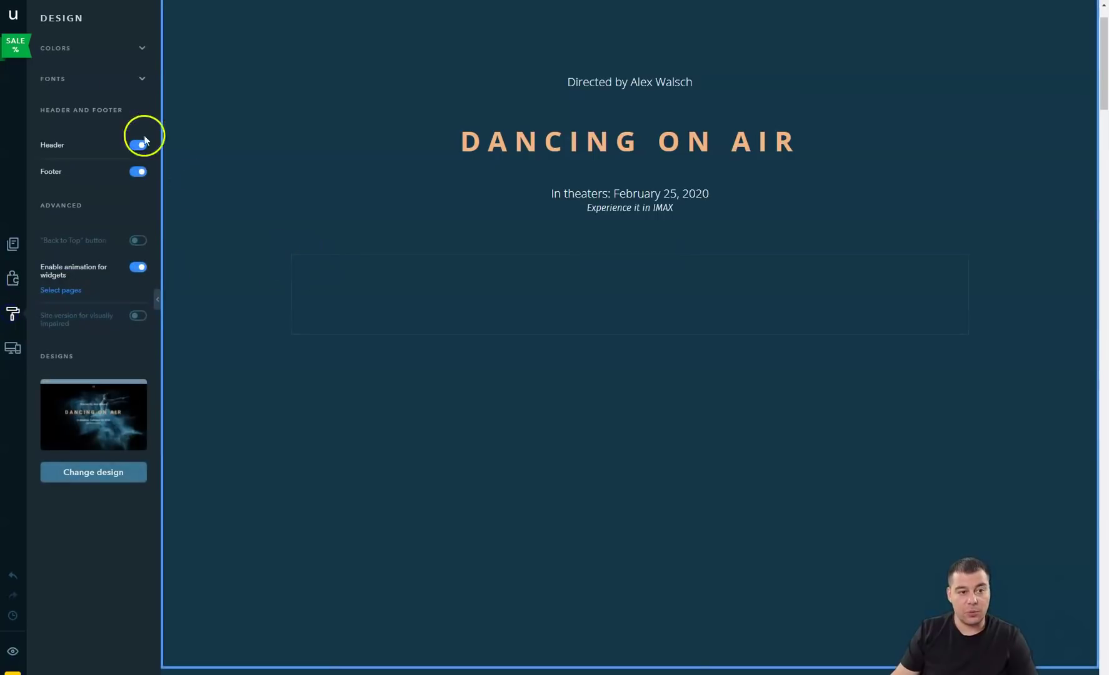
{"action": "left_click", "coordinate": [104, 50]}
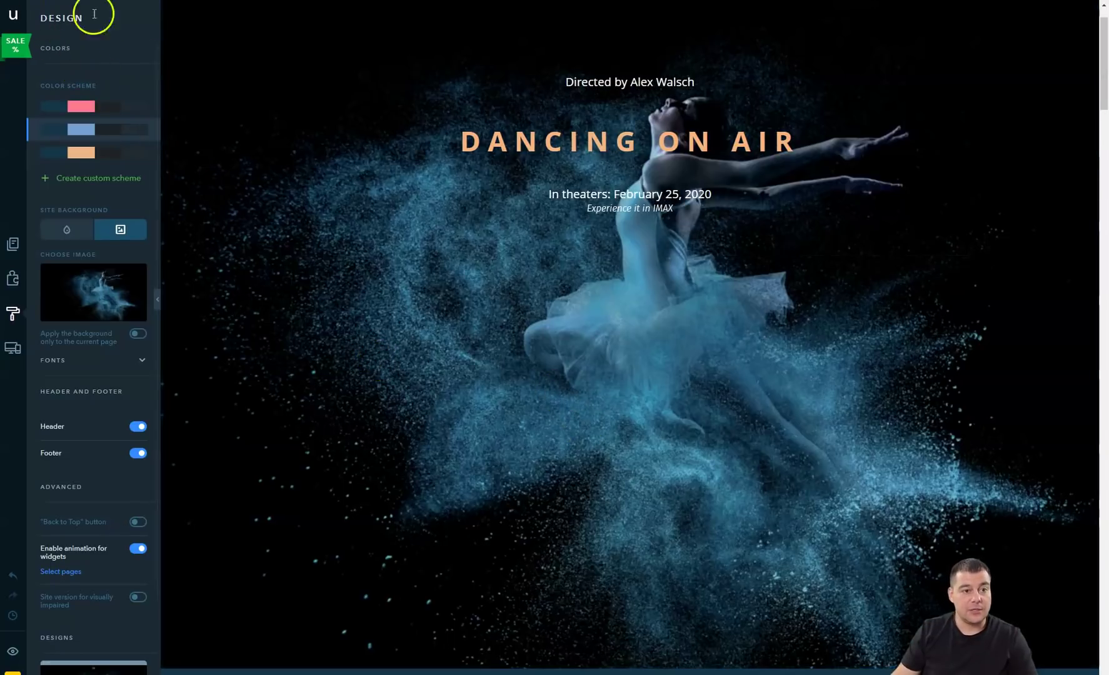
{"action": "mouse_move", "coordinate": [307, 115]}
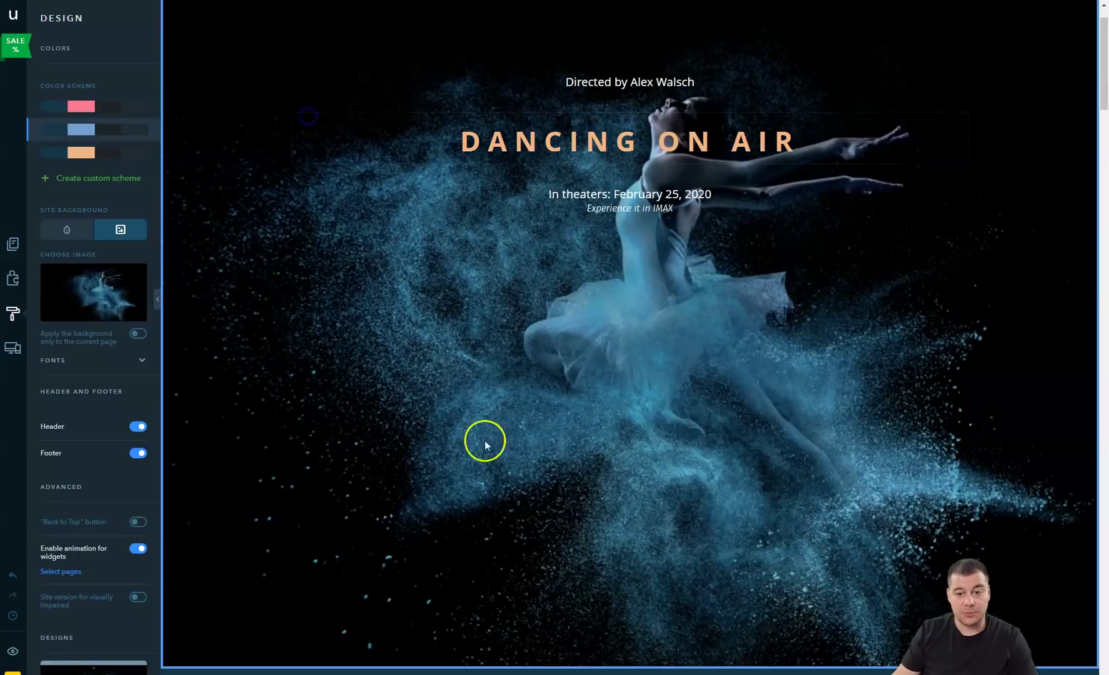